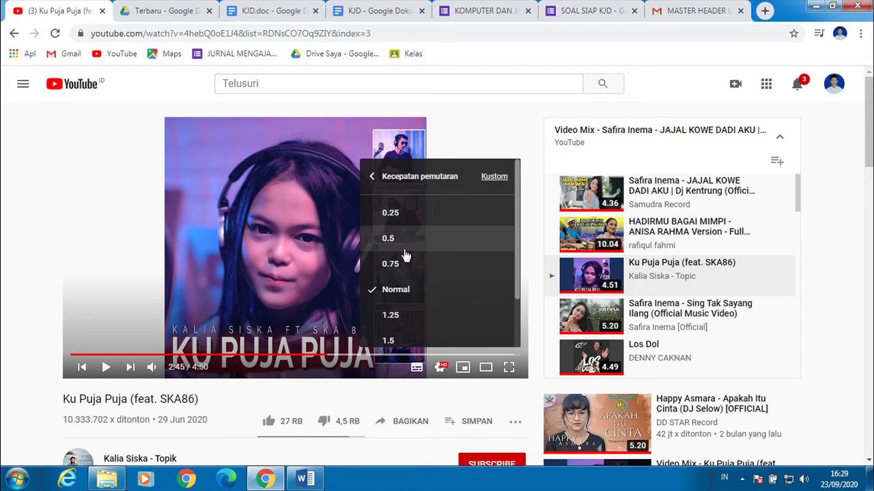
Step: Set the YouTube video's playback speed to 0.5
left_click(400, 239)
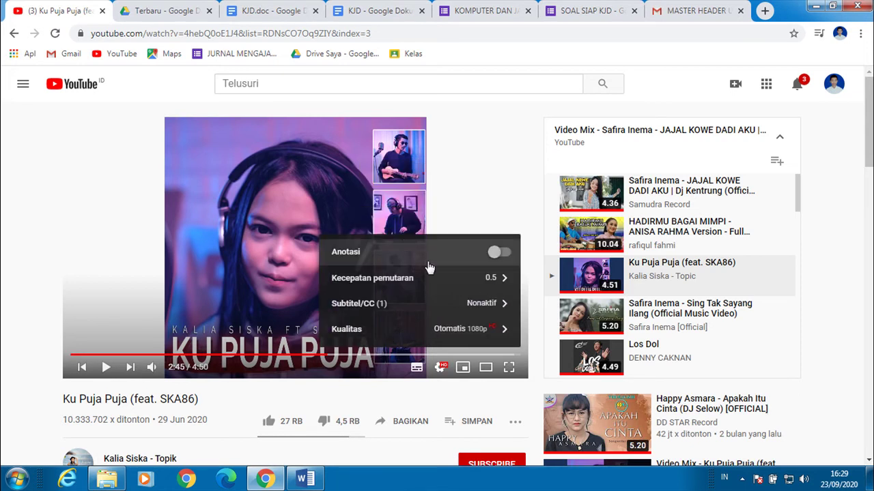
left_click(2, 177)
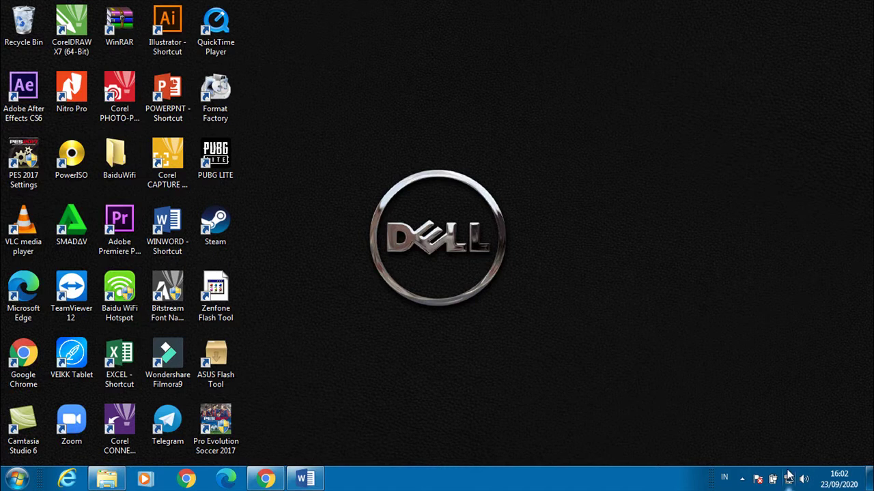
Step: Switch to Chrome, open the shared MASTER HEADER UJIAN form from Drive and close its duplicate tab
mouse_move(789, 476)
left_click(265, 479)
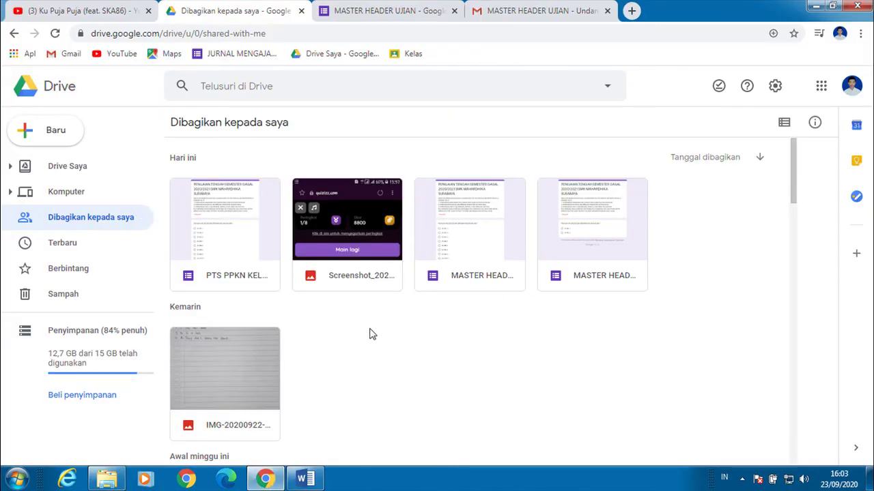
double_click(484, 214)
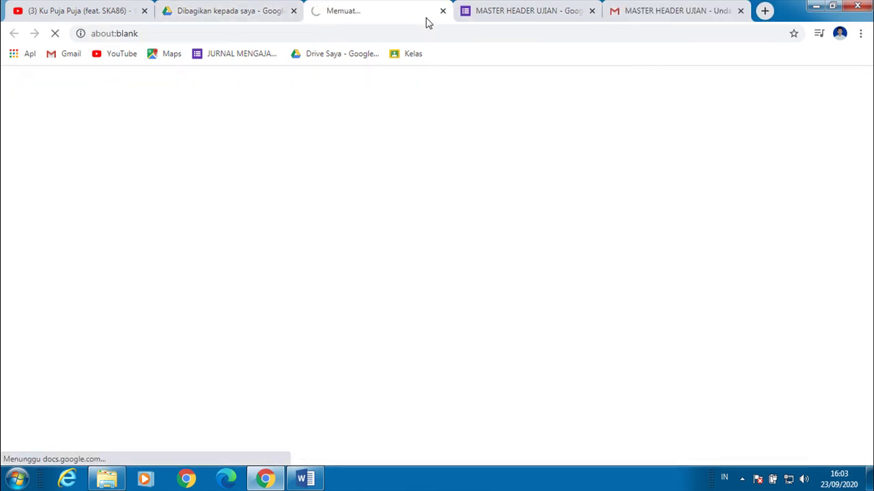
left_click(592, 11)
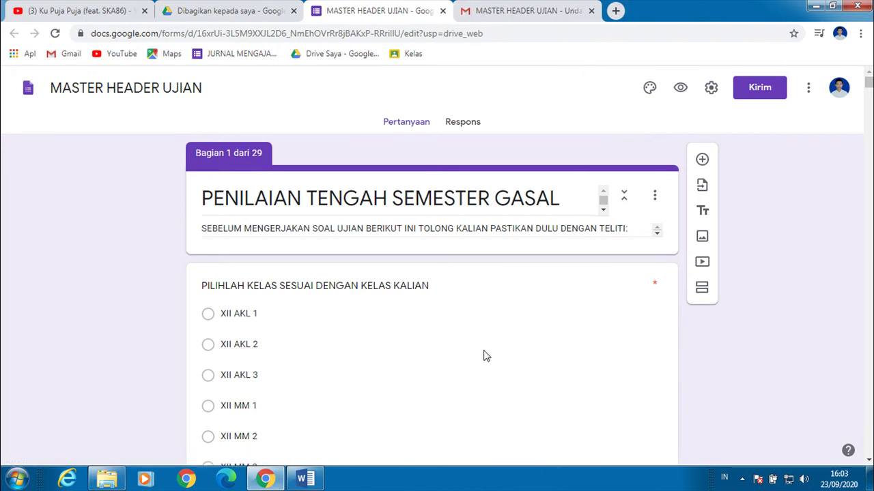
Step: Examine the form's introduction, the class choice question and the student name list of section X AKL 1
scroll(435, 336, "down", 2)
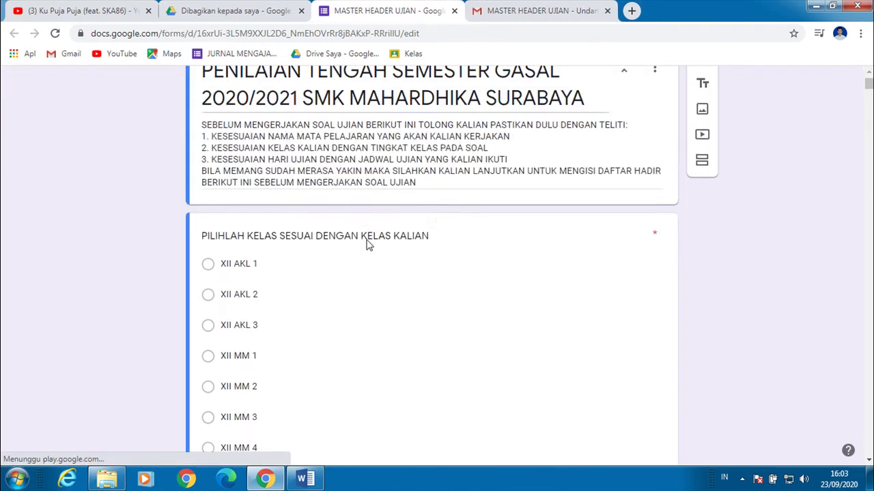
scroll(362, 230, "up", 2)
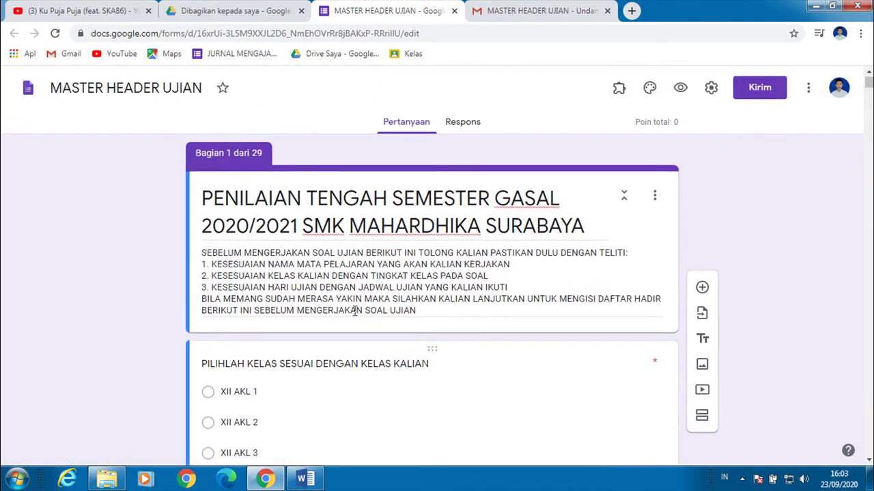
scroll(379, 369, "down", 1)
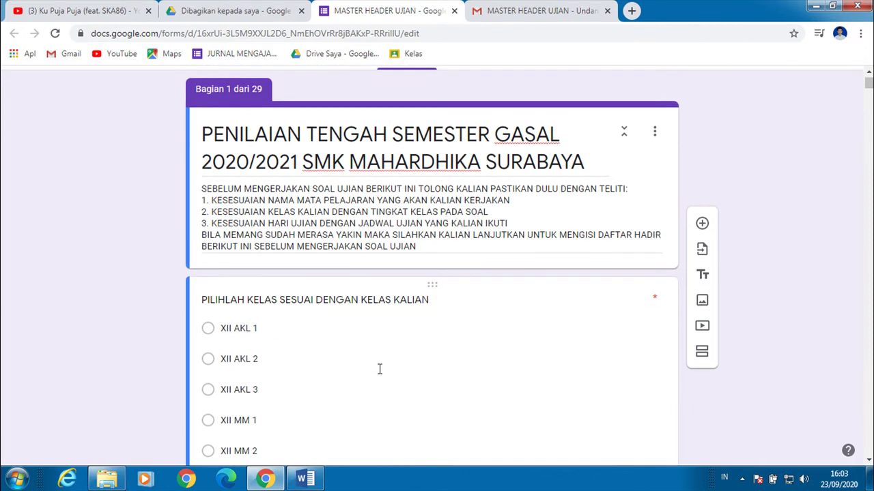
scroll(450, 322, "down", 4)
scroll(247, 265, "down", 9)
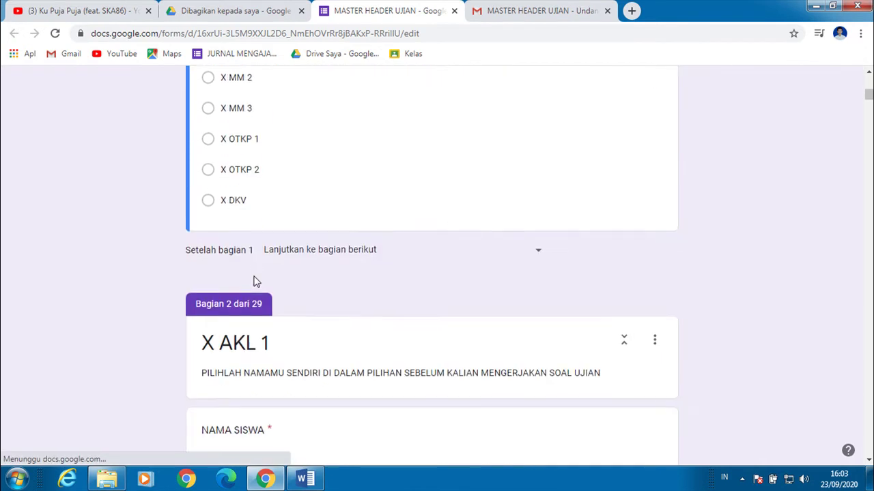
scroll(254, 280, "down", 3)
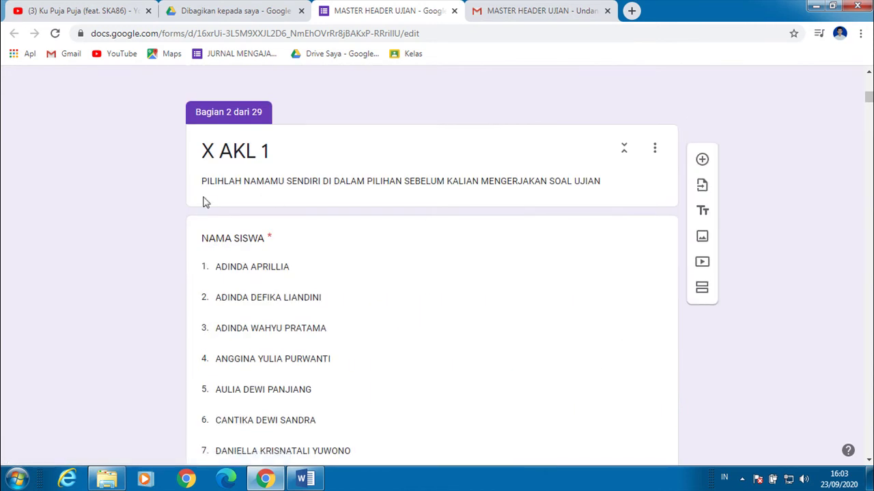
scroll(284, 194, "up", 4)
scroll(284, 191, "up", 8)
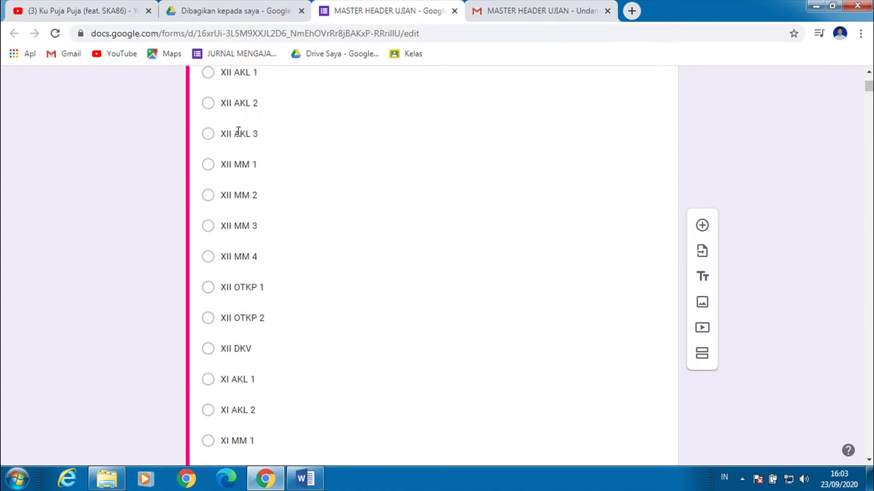
scroll(237, 140, "up", 2)
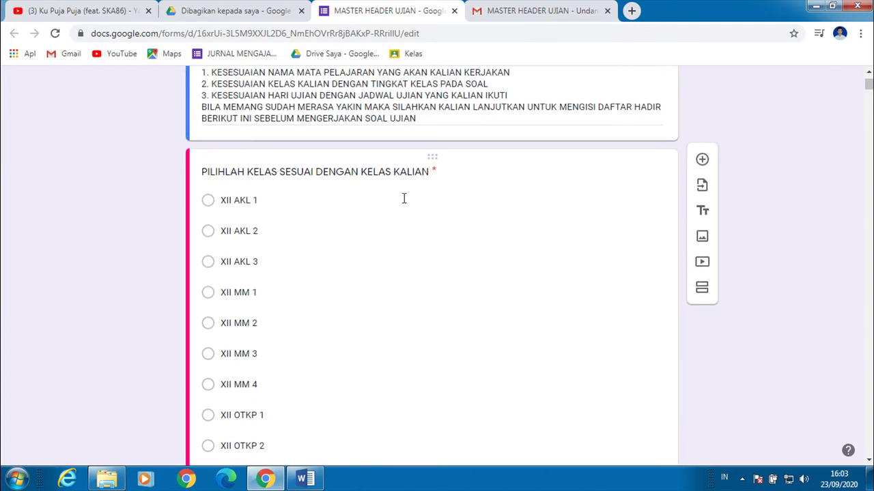
Step: Make a copy of the shared MASTER HEADER UJIAN form in Drive
left_click(246, 11)
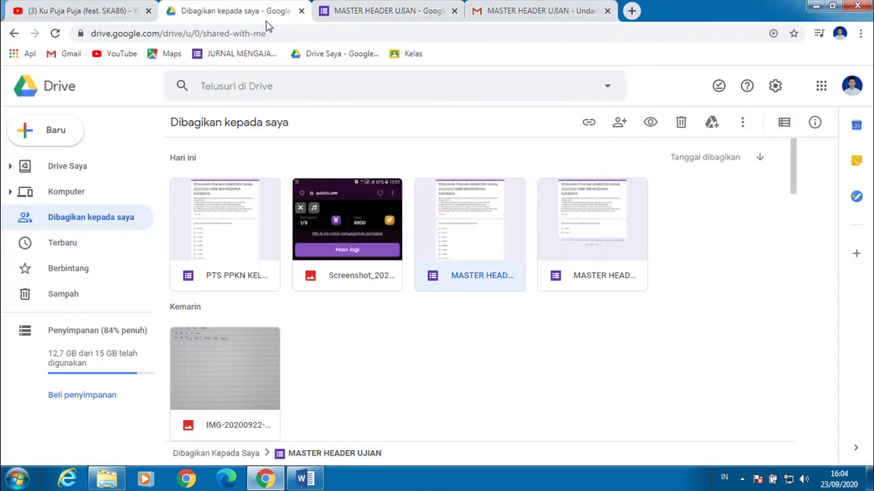
right_click(471, 229)
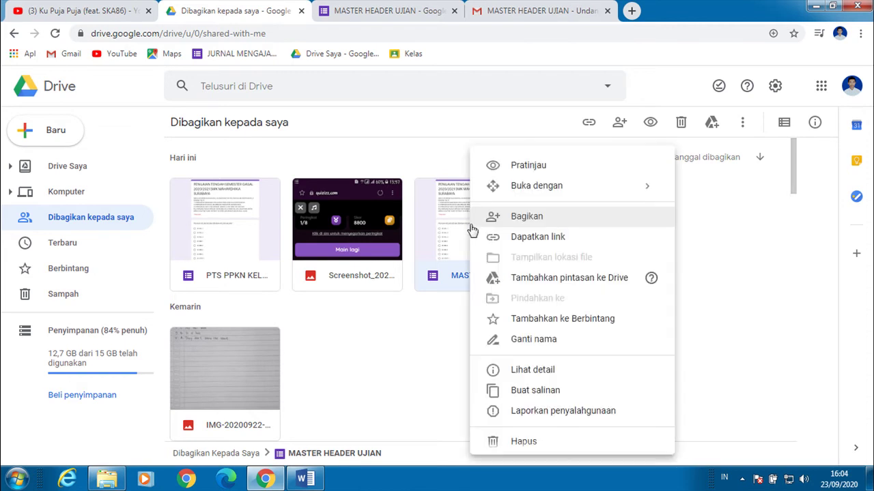
left_click(447, 306)
right_click(467, 217)
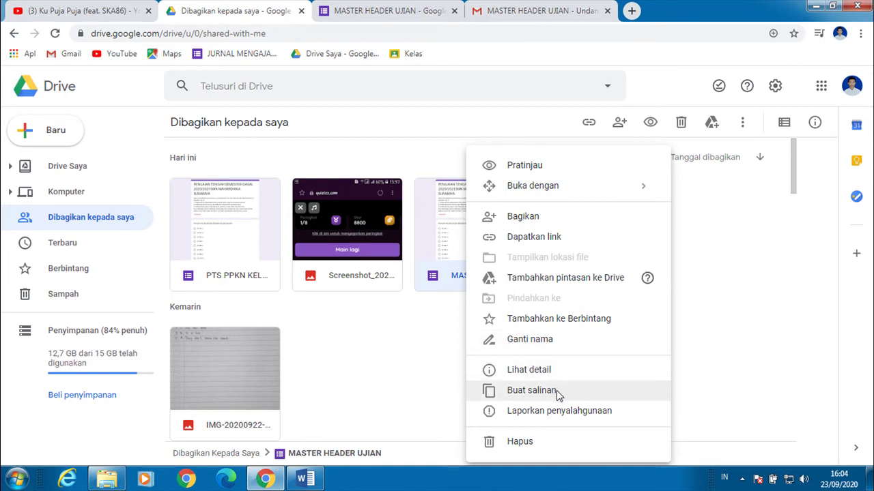
left_click(532, 390)
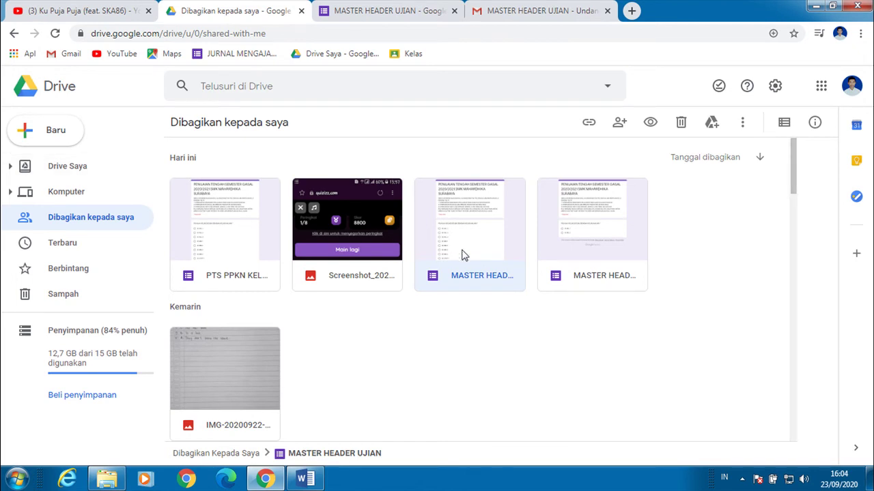
Step: Locate and select the copy, Salinan MASTER HEADER UJIAN, among the recent Drive files
left_click(95, 173)
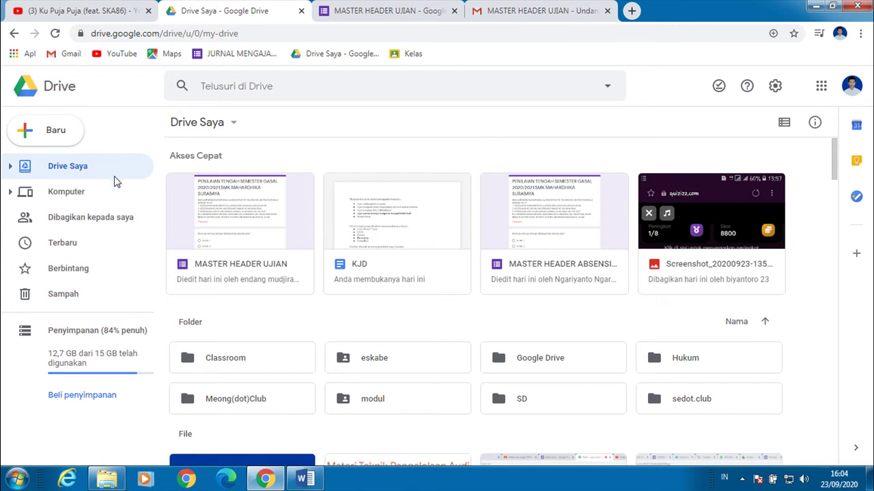
left_click(80, 242)
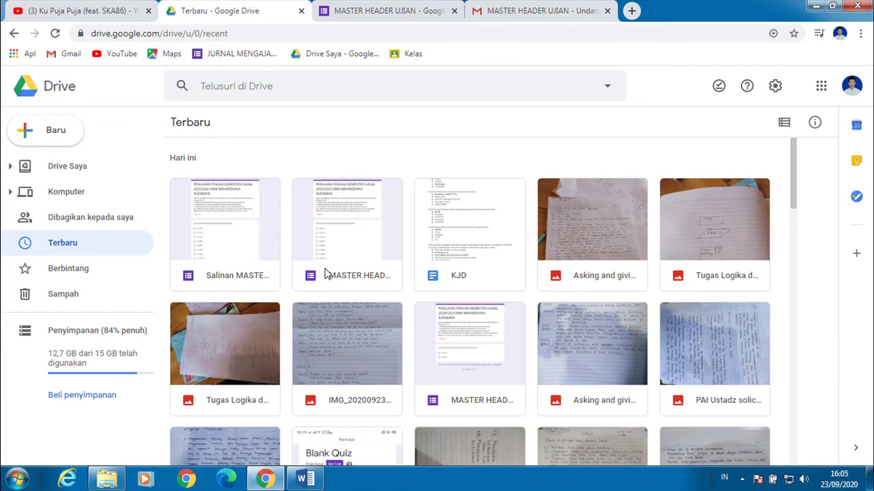
left_click(243, 208)
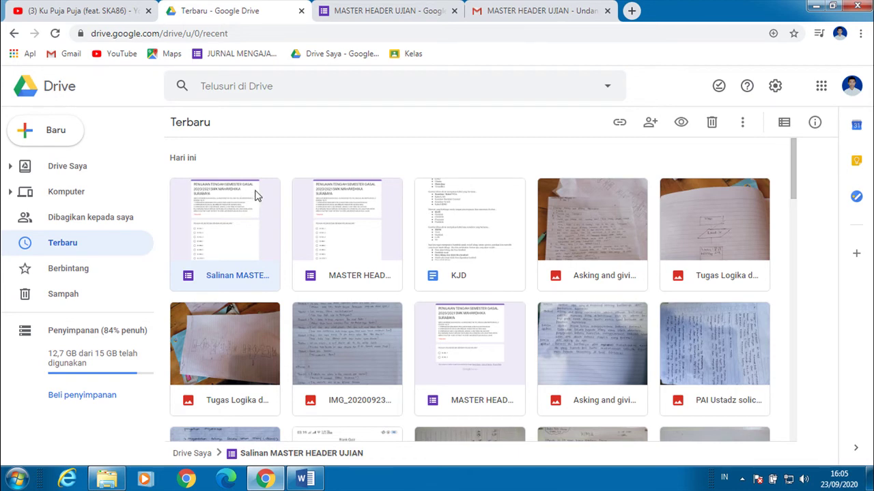
Step: Create a new blank Google Form from Drive
left_click(54, 135)
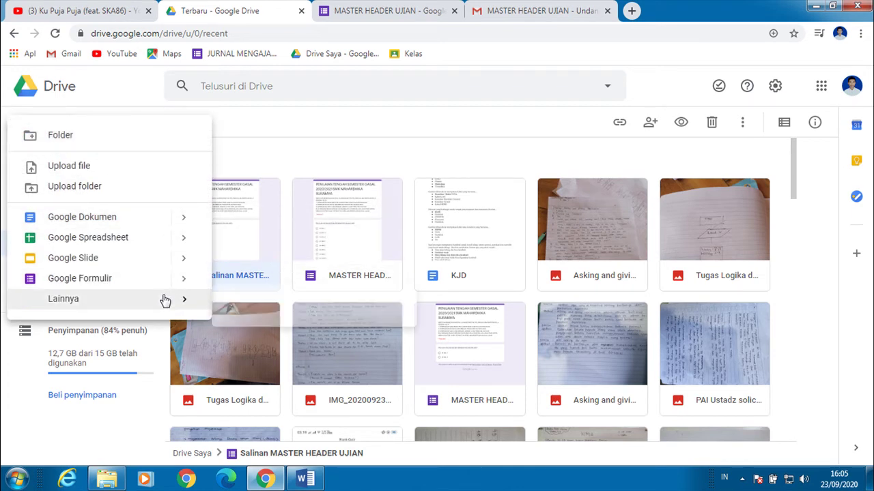
mouse_move(181, 281)
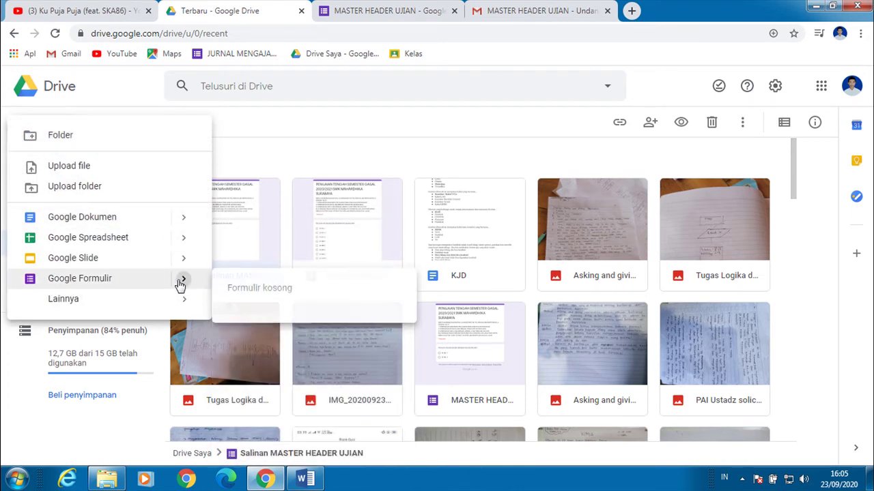
left_click(277, 298)
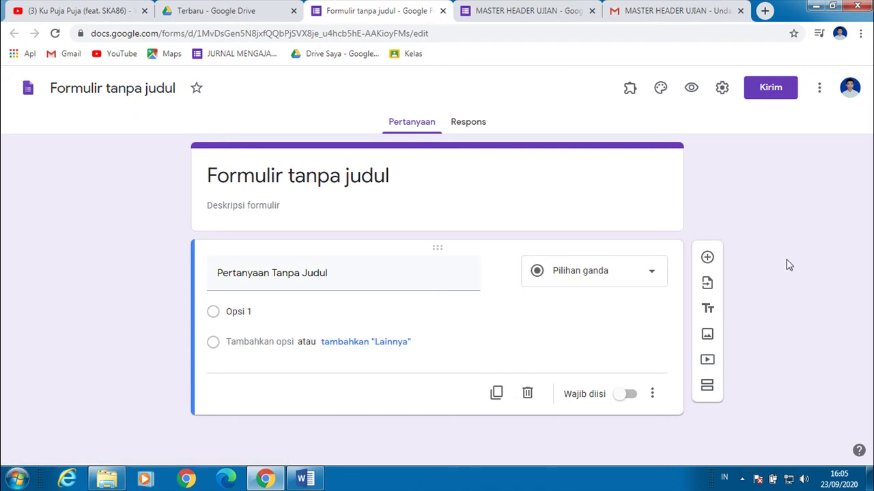
Step: Choose Salinan MASTER HEADER UJIAN as the source form for importing questions into the blank form
left_click(707, 288)
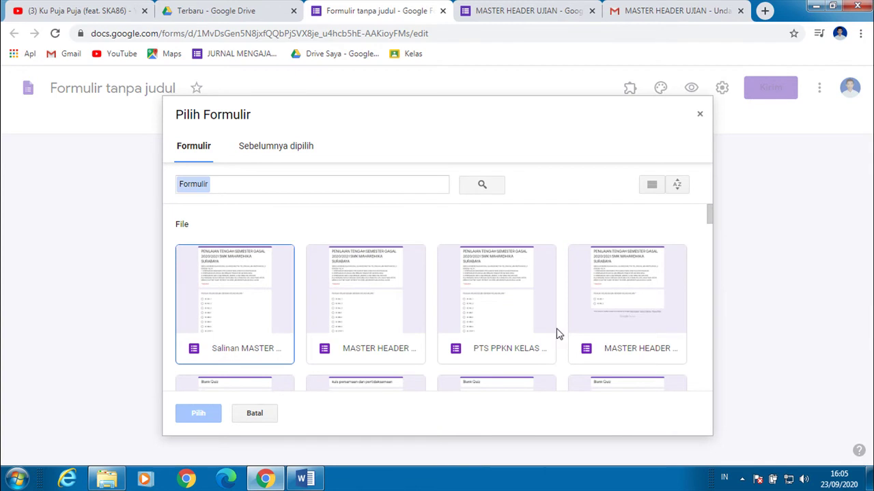
left_click(318, 291)
left_click(247, 288)
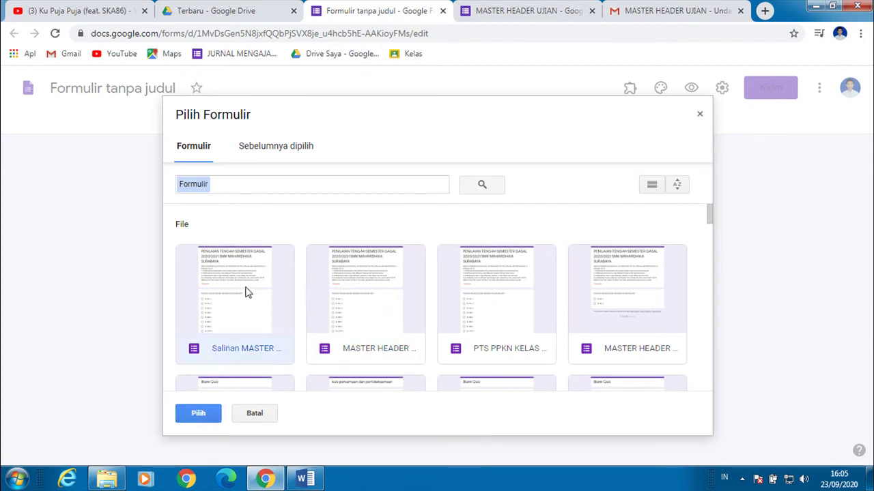
left_click(199, 413)
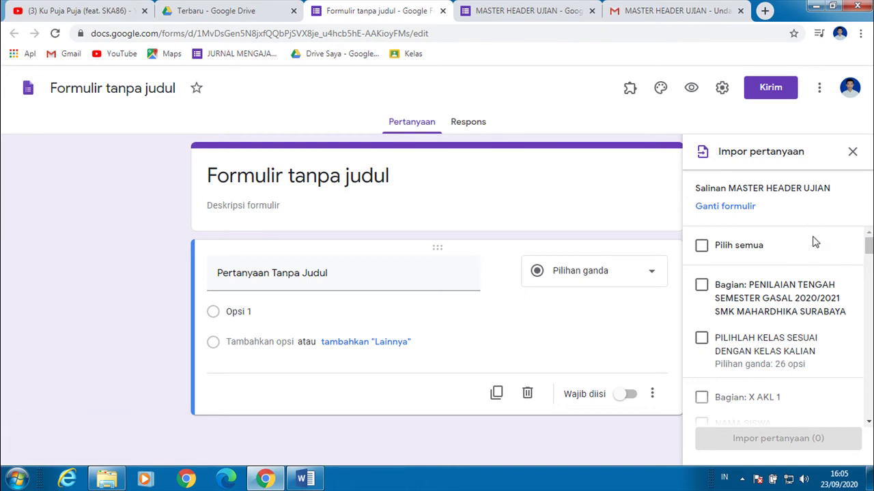
Step: Select all sections and questions of the source form, review the selection and import them
left_click(702, 247)
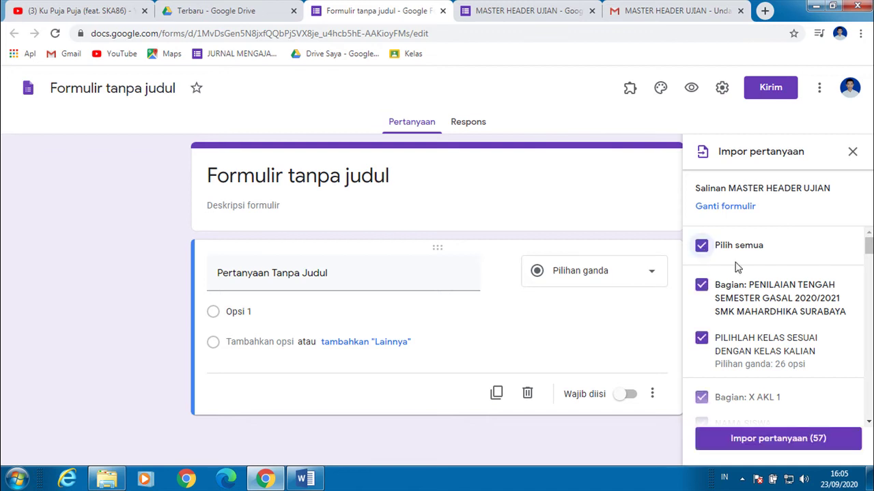
scroll(844, 289, "down", 2)
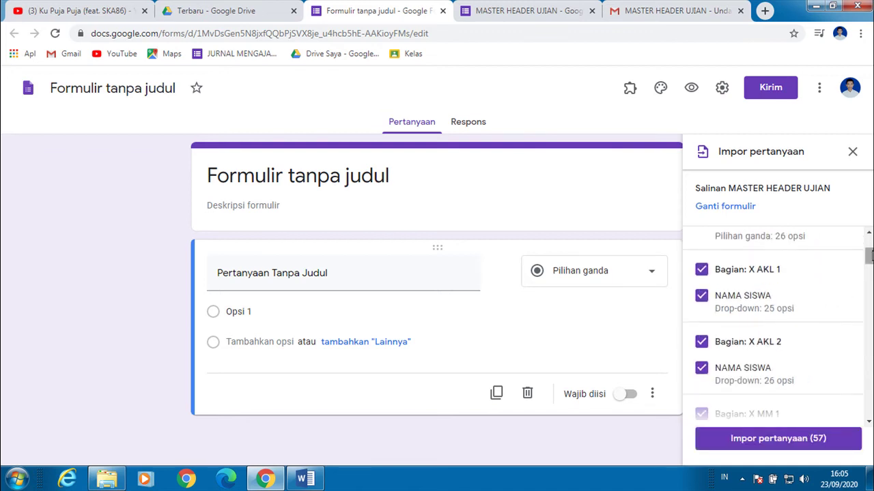
scroll(808, 298, "down", 5)
scroll(808, 298, "down", 15)
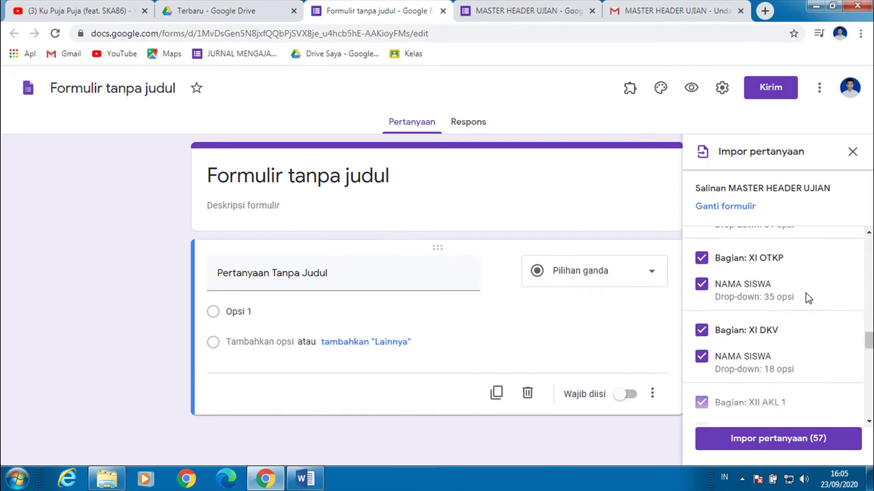
scroll(807, 298, "down", 5)
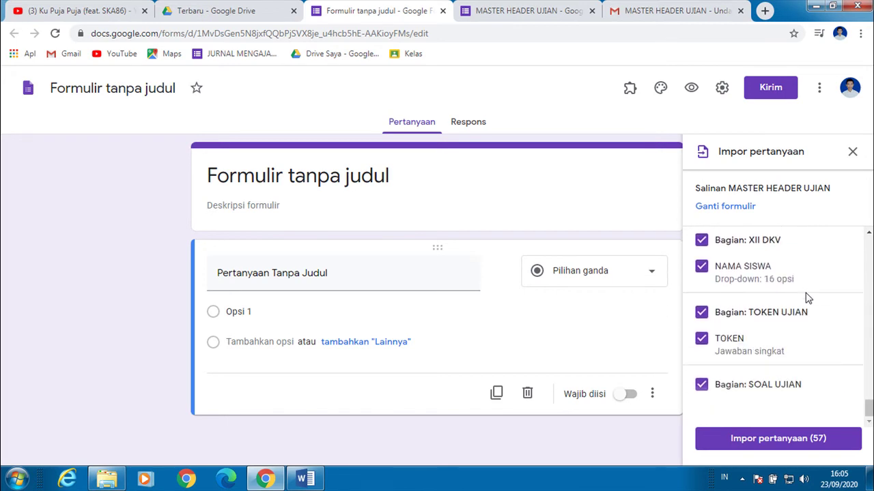
scroll(786, 363, "up", 20)
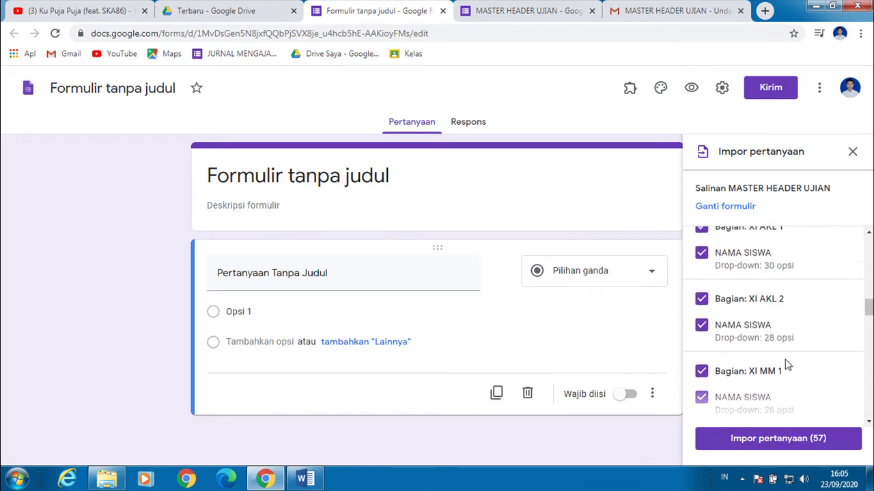
scroll(785, 365, "up", 3)
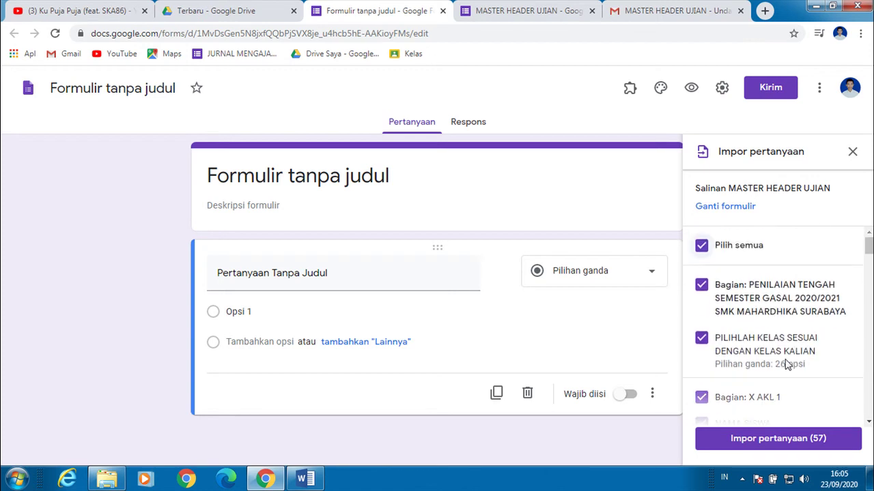
left_click(805, 441)
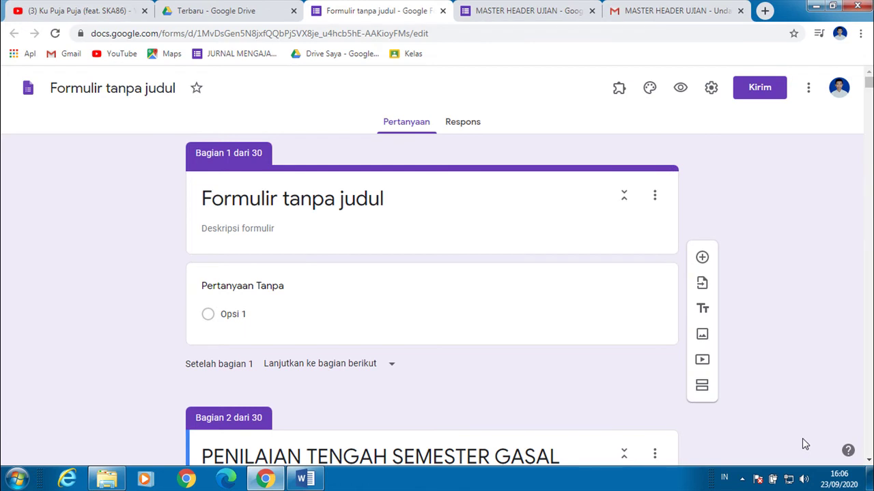
Step: Review the imported sections from the class selection question through the student name lists to TOKEN UJIAN and SOAL UJIAN
scroll(515, 303, "down", 4)
scroll(515, 303, "down", 8)
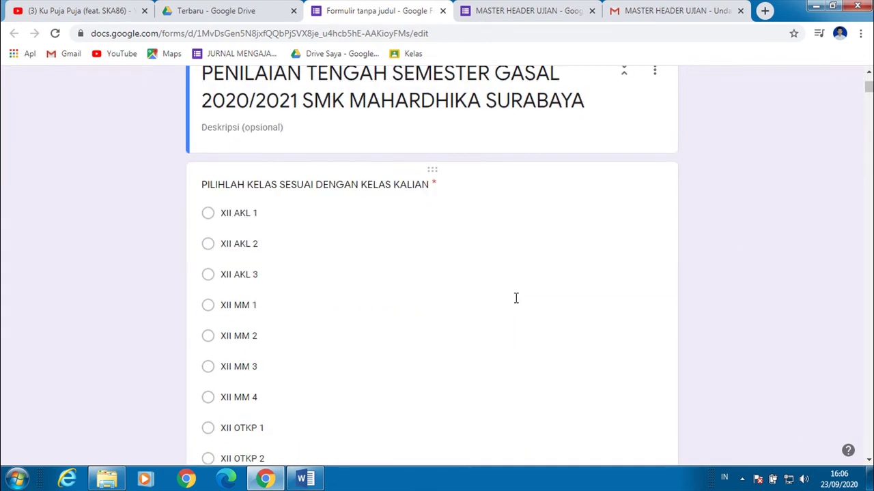
scroll(516, 301, "down", 14)
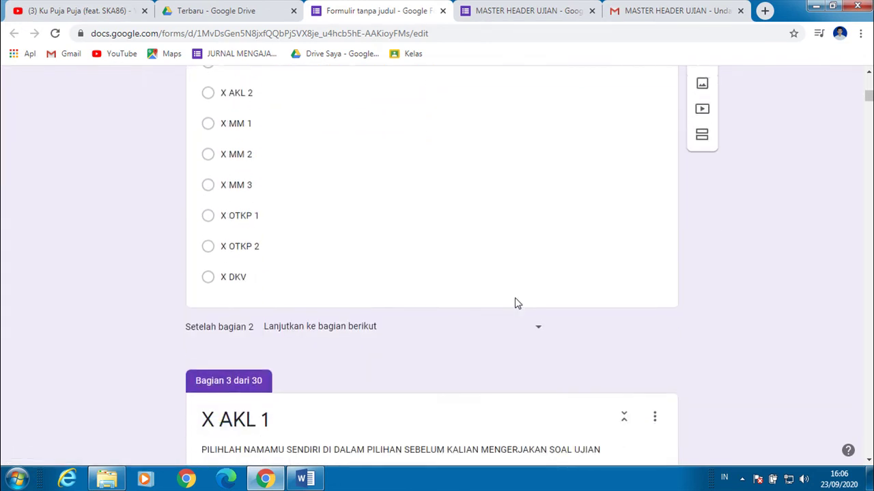
scroll(516, 299, "down", 15)
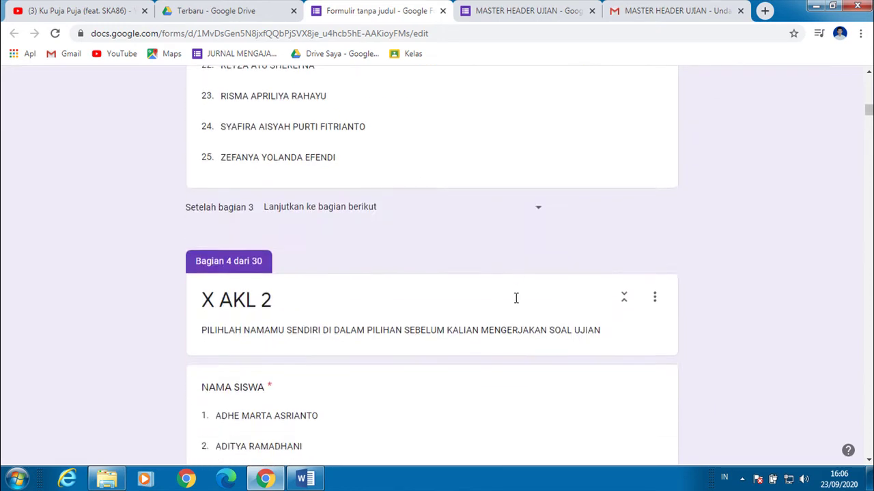
scroll(871, 245, "down", 20)
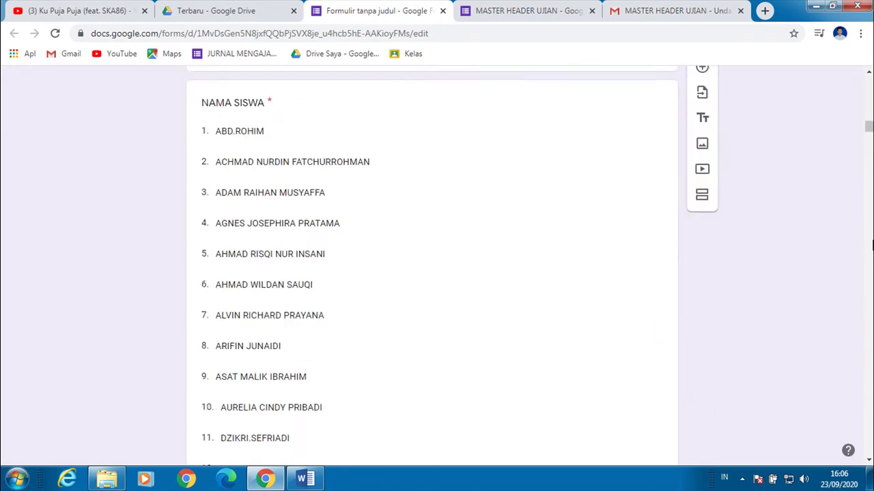
left_click_drag(870, 146, 868, 449)
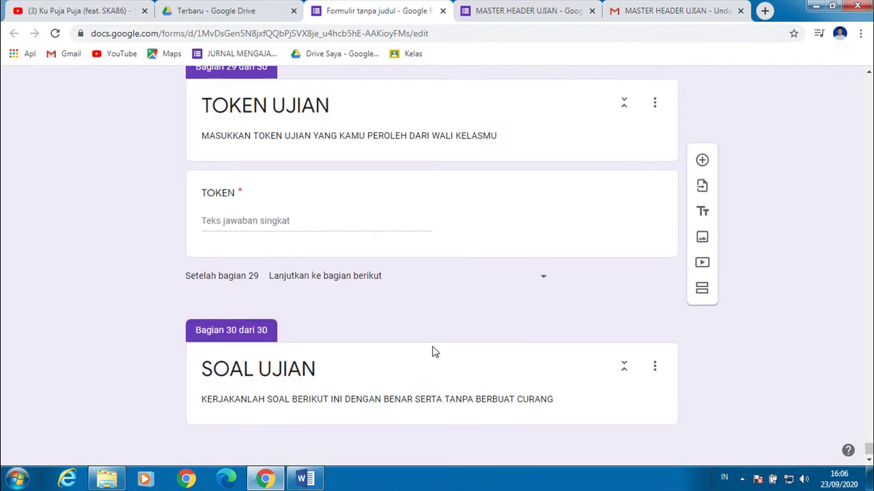
scroll(433, 350, "up", 10)
scroll(433, 351, "up", 3)
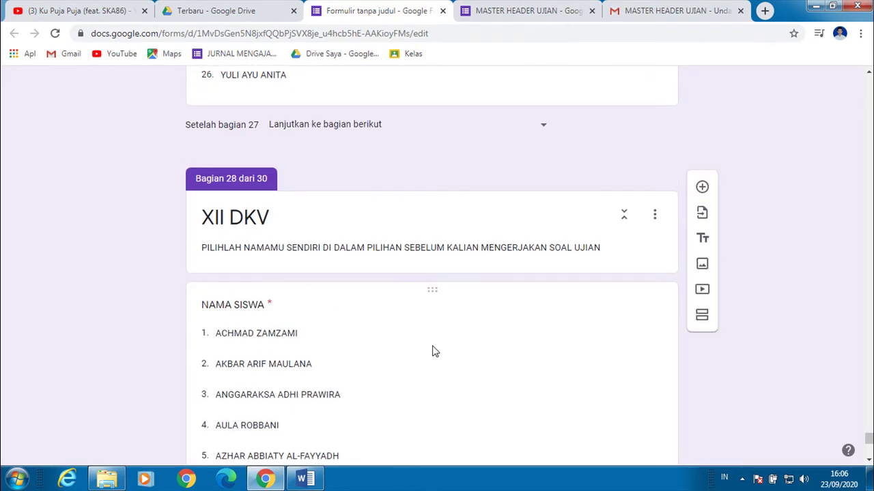
scroll(529, 352, "up", 1)
scroll(533, 355, "down", 2)
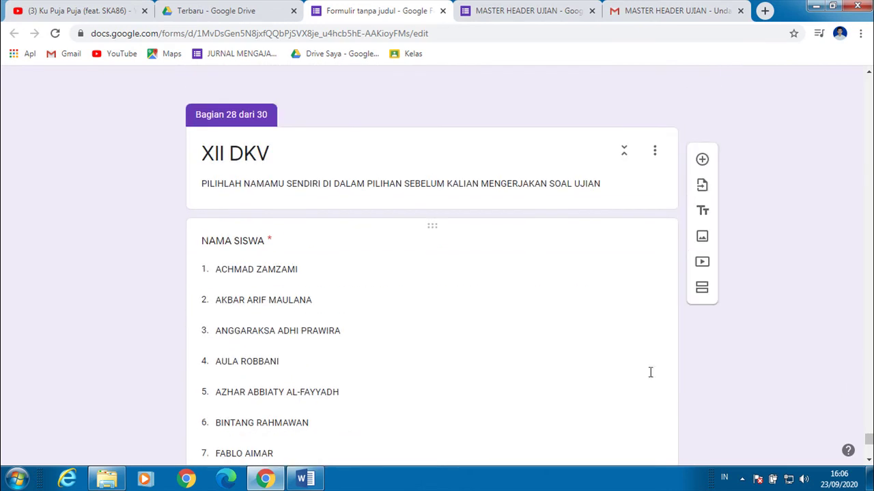
left_click_drag(868, 441, 869, 83)
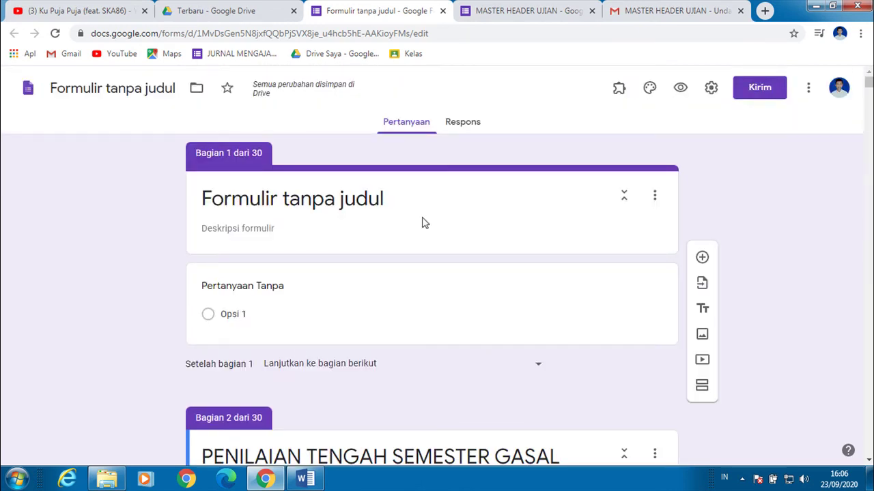
scroll(423, 226, "down", 3)
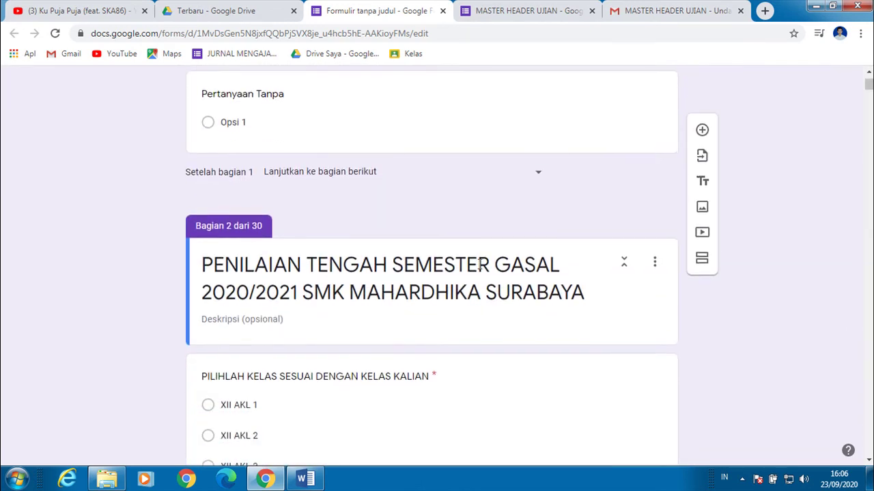
scroll(736, 318, "down", 2)
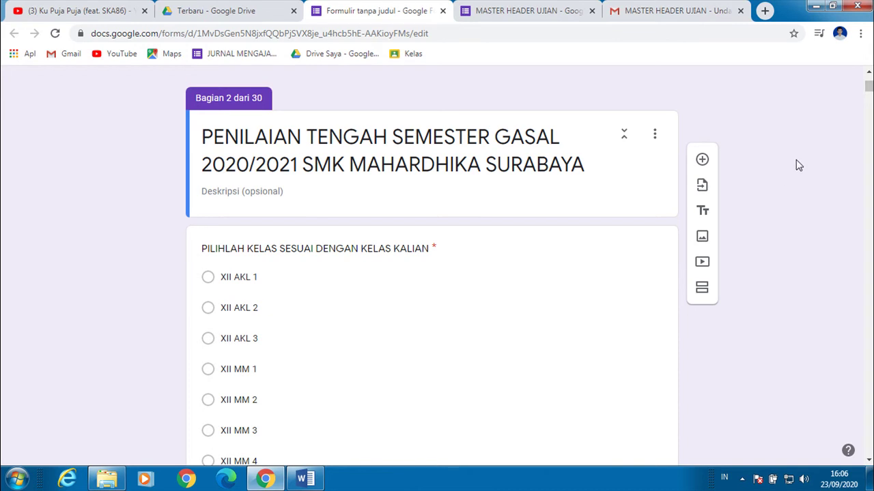
scroll(784, 163, "down", 1)
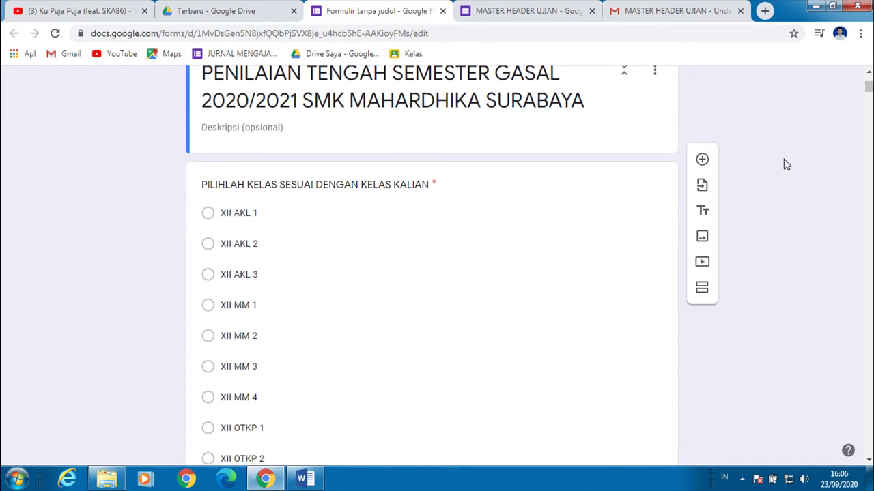
scroll(785, 165, "up", 6)
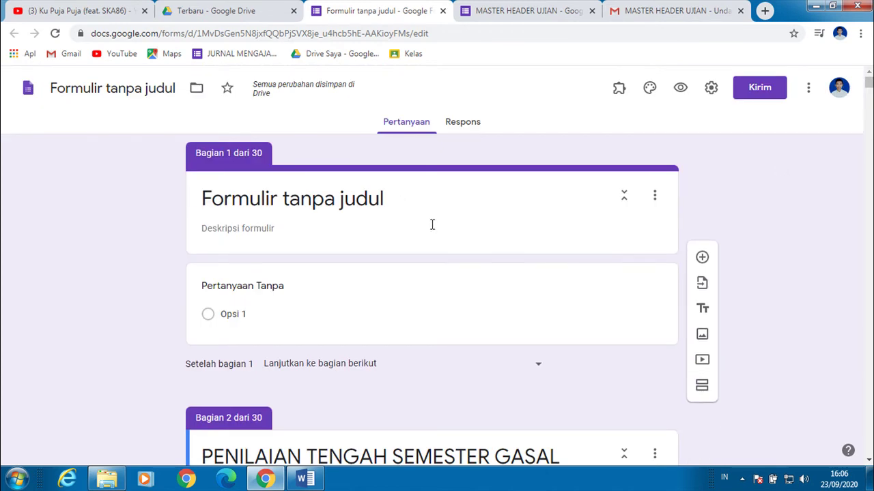
left_click(659, 271)
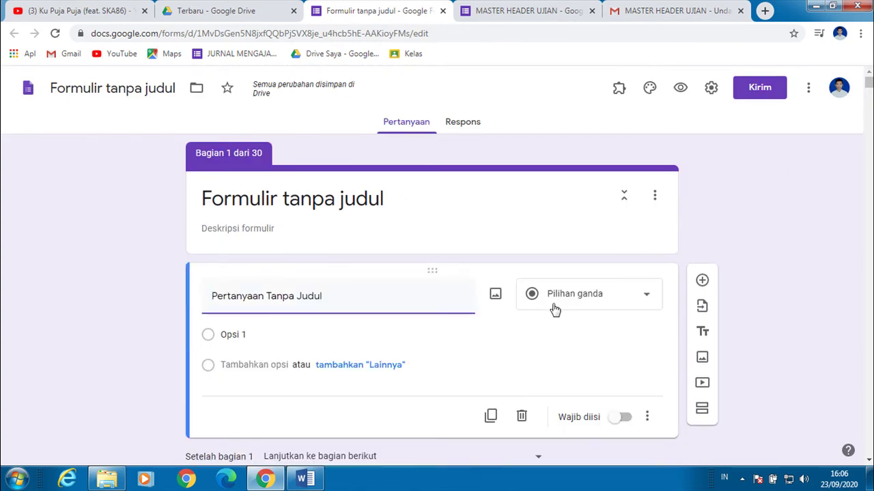
left_click(521, 415)
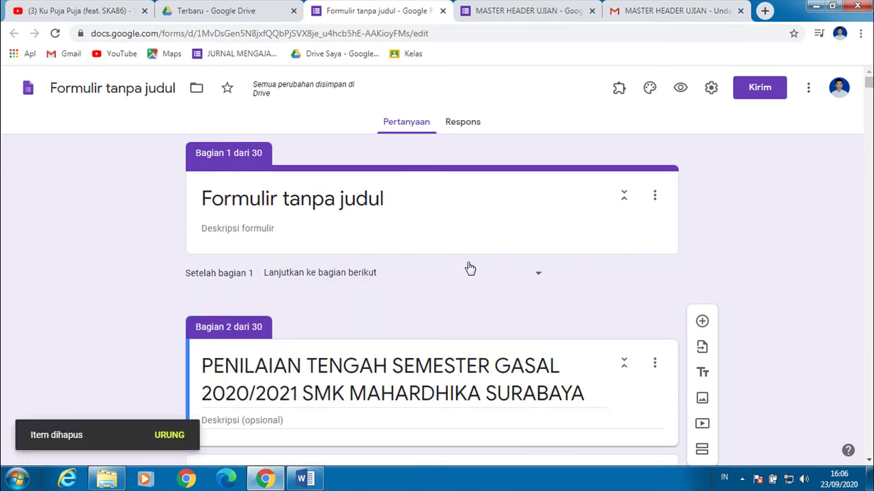
key("ctrl+z")
Step: Delete the blank default question, Pertanyaan Tanpa Judul, from section 1 of the form
scroll(561, 298, "down", 1)
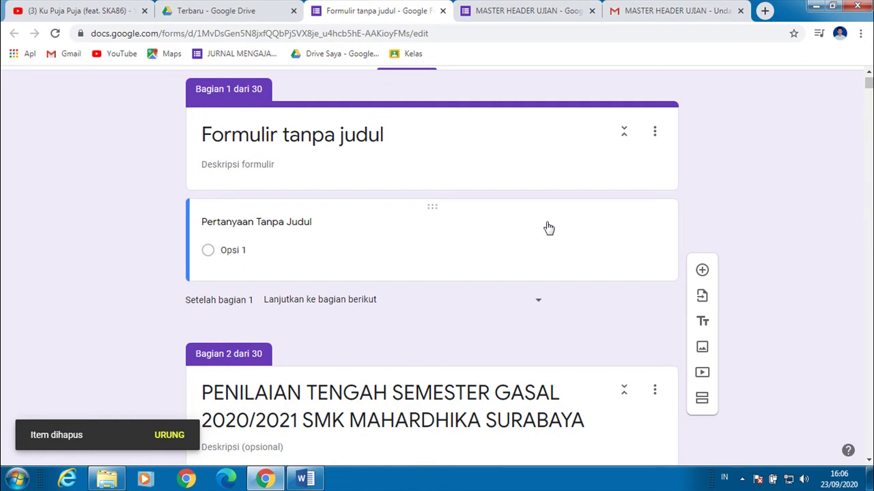
left_click(547, 222)
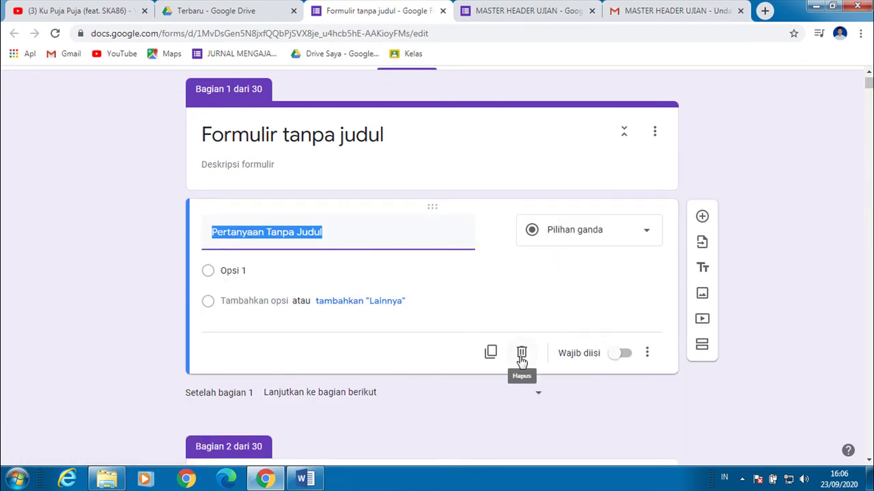
left_click(520, 355)
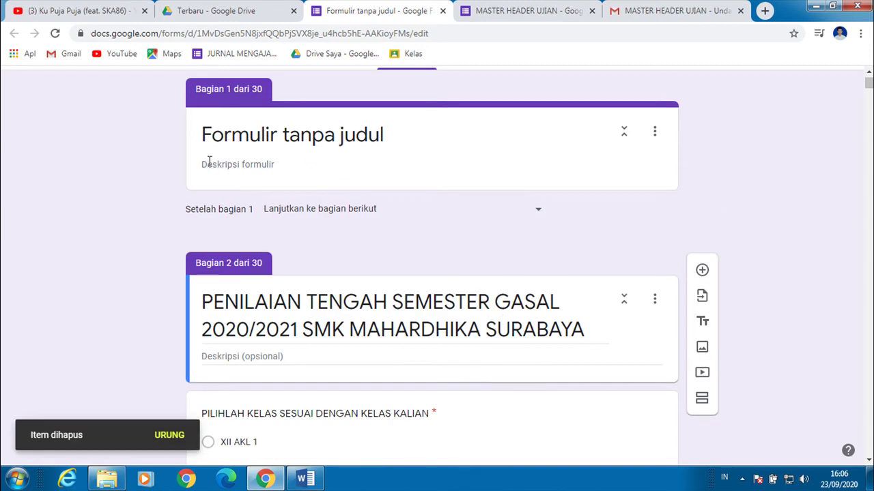
Step: Rename the untitled form as KOMPUTER DAN JARINGAN DASAR
scroll(218, 178, "up", 1)
left_click(152, 87)
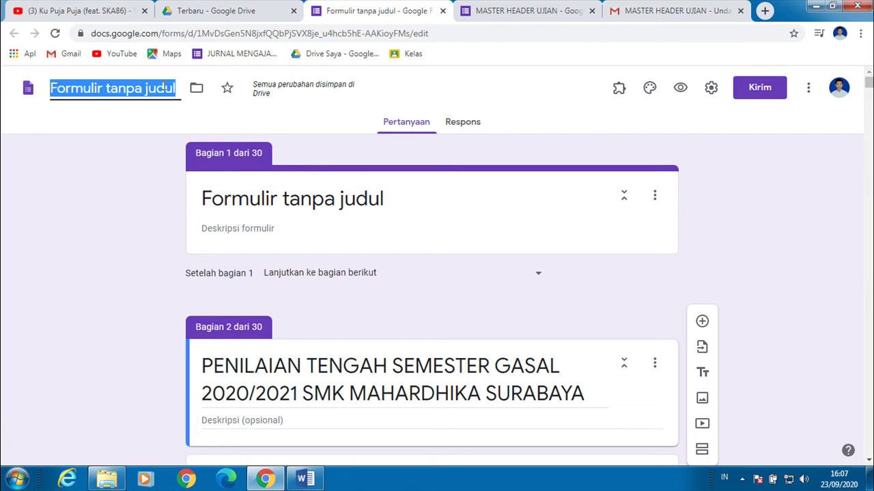
type("KO")
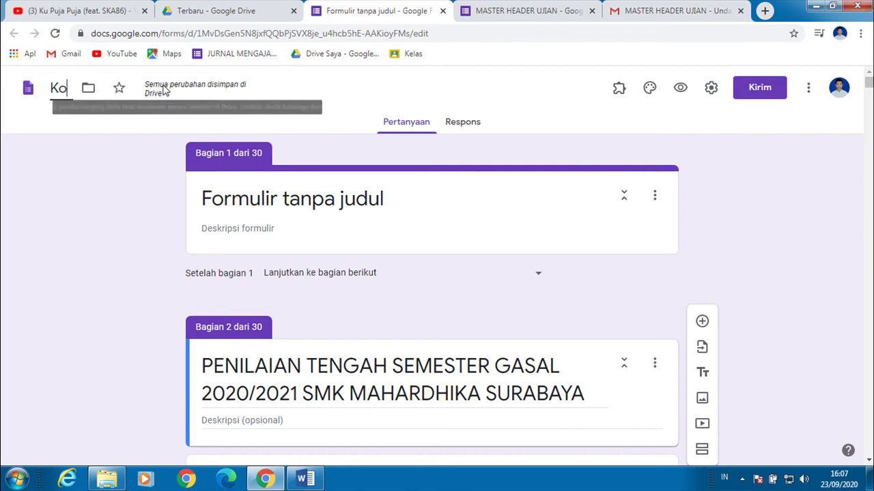
type("MPUTE")
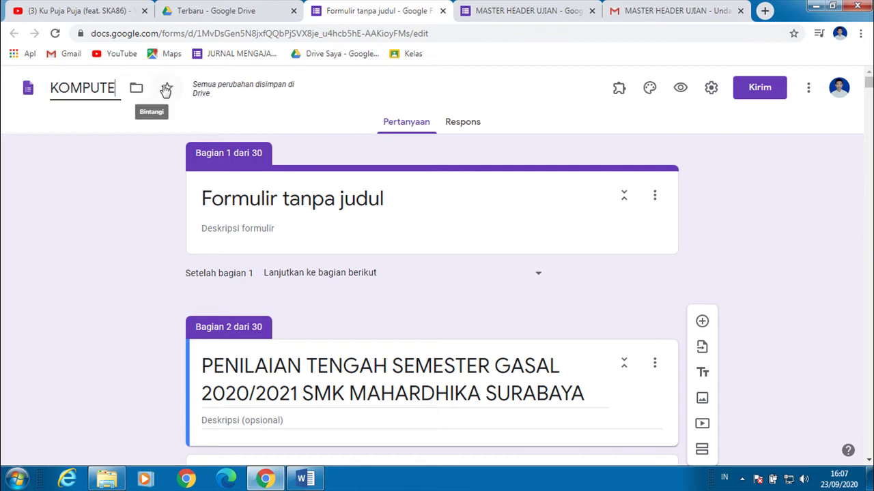
type("R DAN JARI")
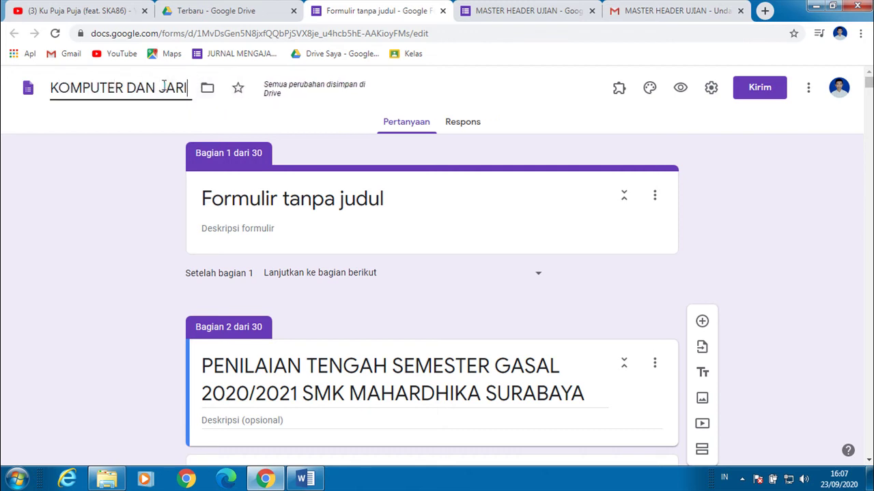
type("NGAN DASAR")
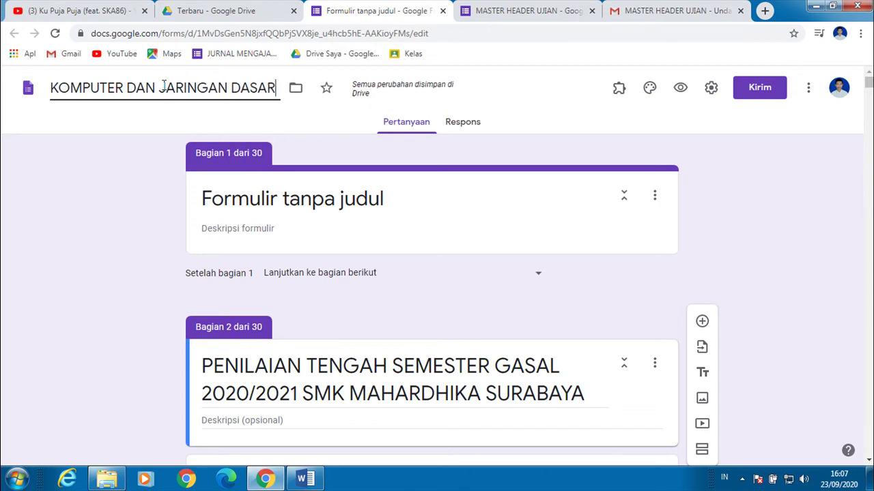
left_click(776, 236)
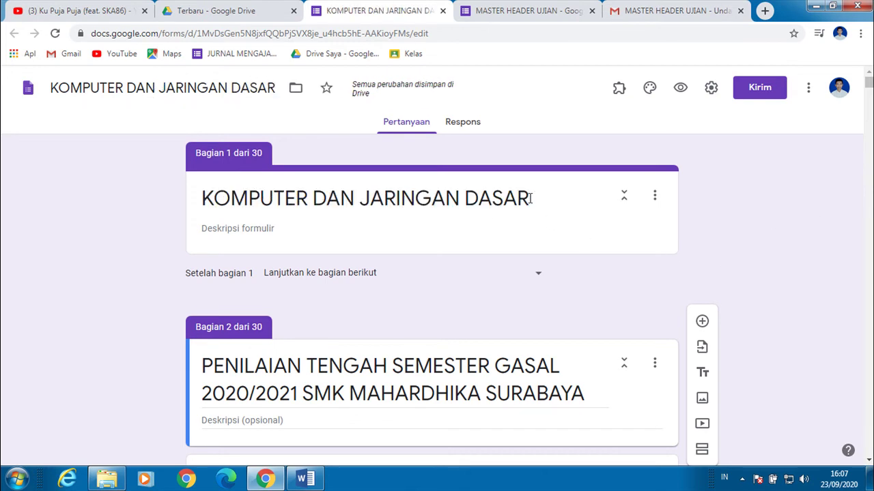
Step: Remove the XII AKL 1 option from the class selection question in section 2
scroll(554, 251, "down", 2)
scroll(731, 298, "down", 2)
scroll(737, 303, "up", 4)
scroll(565, 305, "down", 4)
scroll(566, 305, "down", 1)
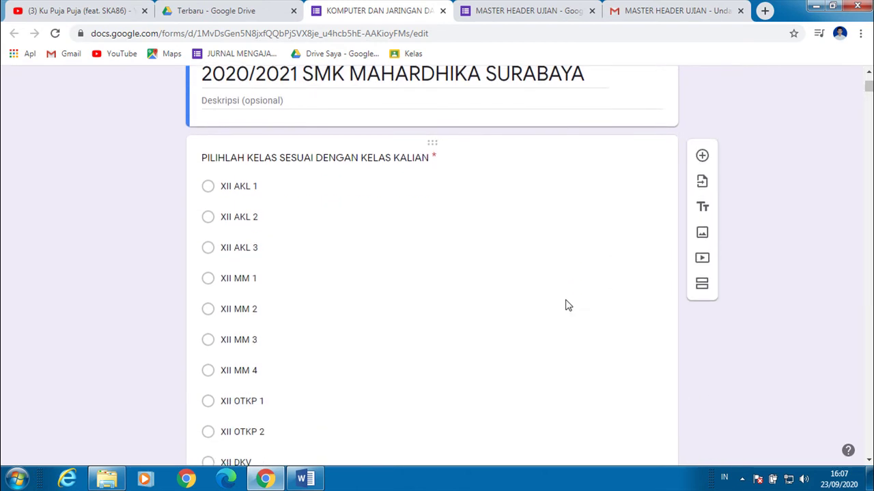
scroll(526, 298, "down", 2)
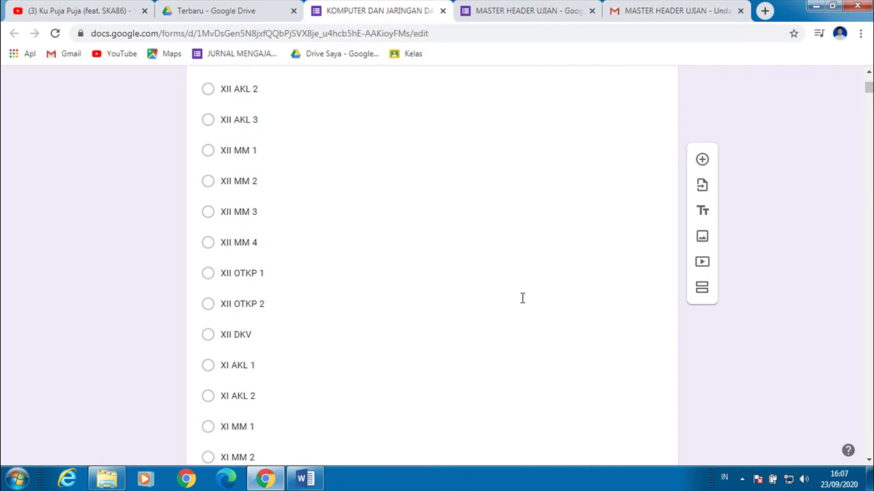
scroll(520, 299, "up", 1)
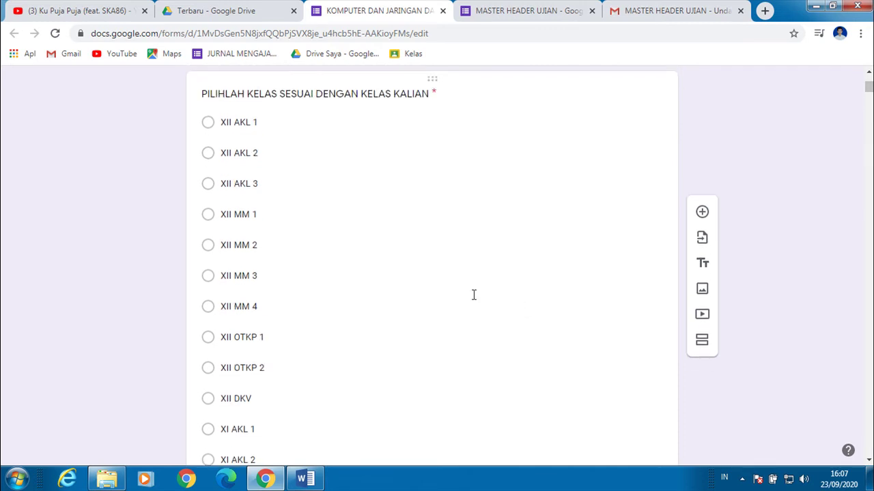
left_click(342, 99)
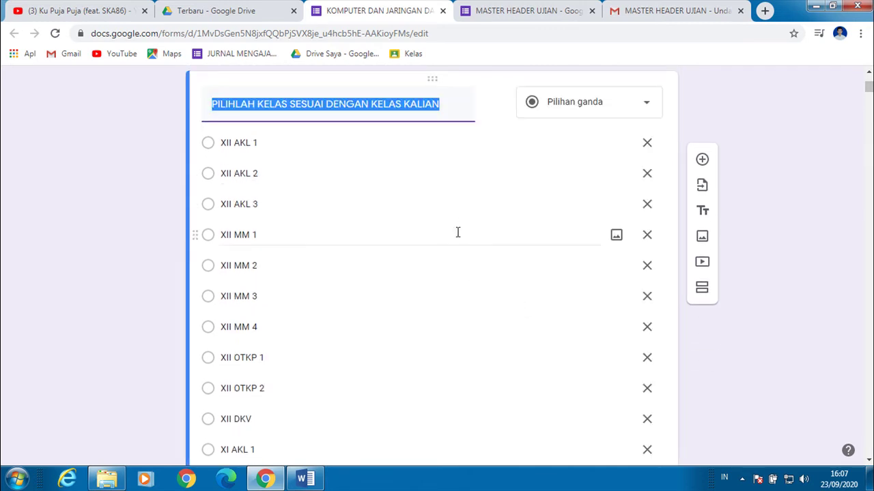
left_click(647, 145)
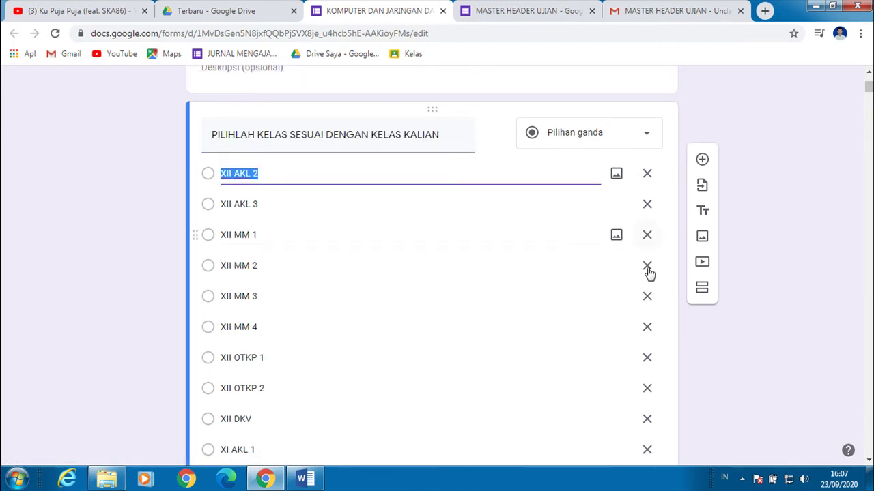
Step: Remove the consecutive class options from XI MM 2 through X MM 1 from the class selection question
scroll(663, 279, "down", 2)
scroll(685, 289, "down", 4)
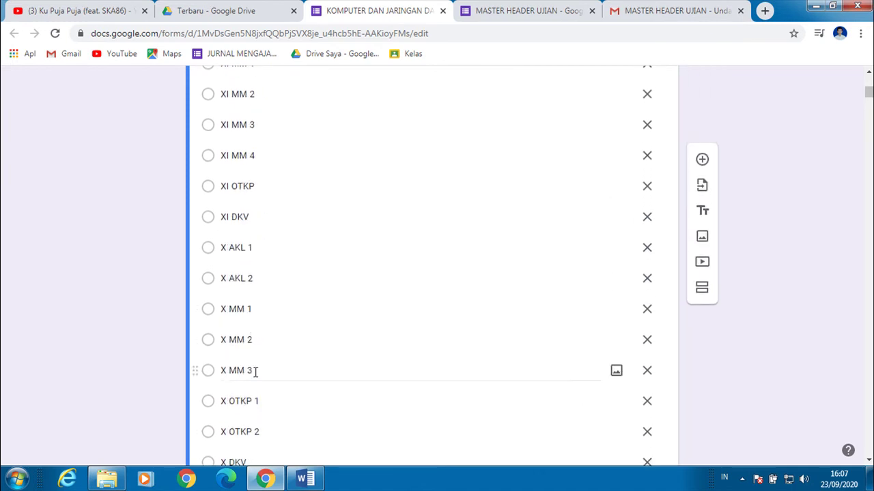
scroll(649, 232, "up", 2)
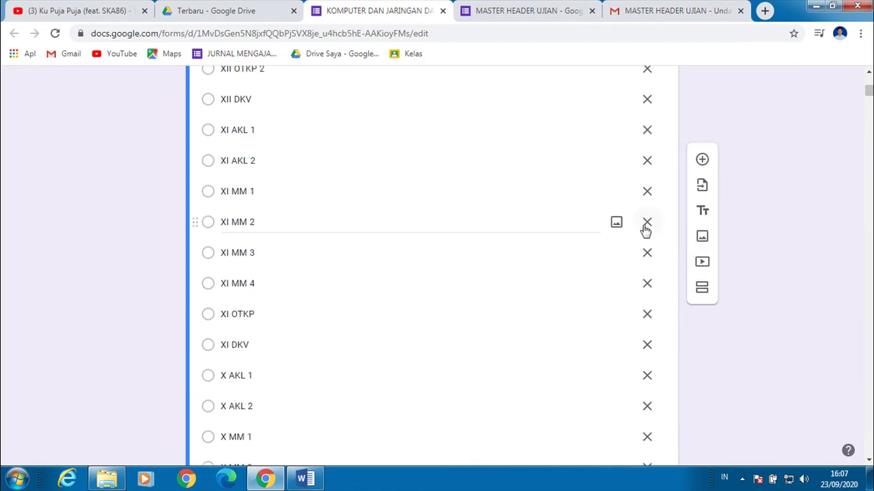
left_click(647, 226)
left_click(647, 226)
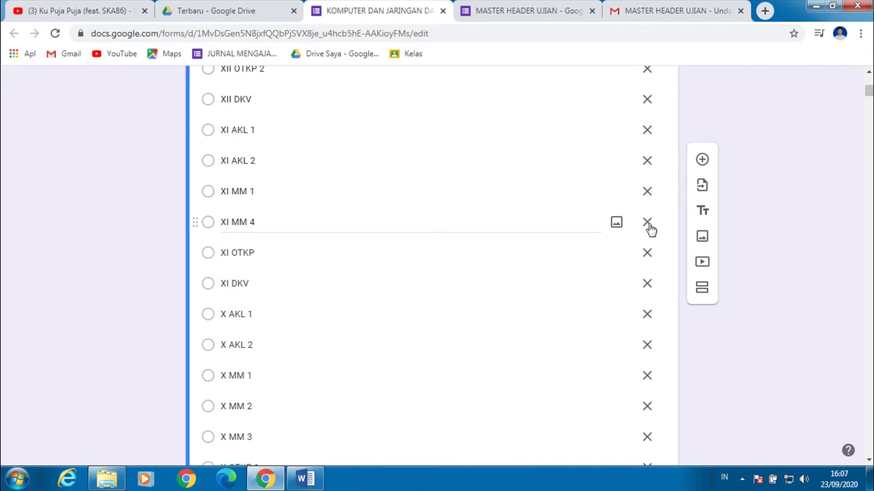
left_click(647, 226)
left_click(647, 225)
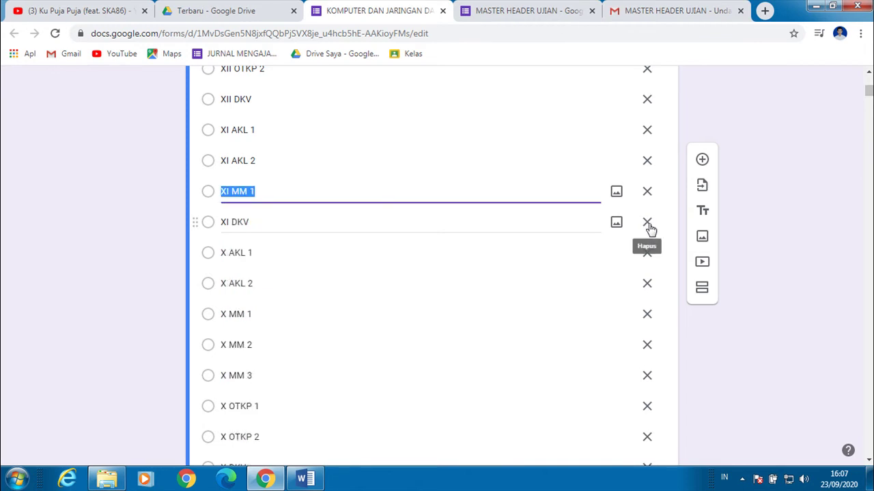
left_click(647, 226)
left_click(647, 226)
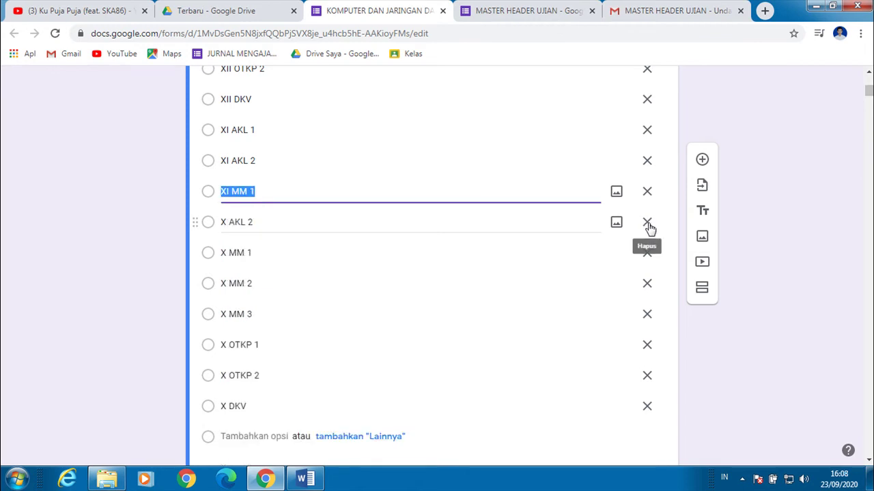
left_click(647, 226)
left_click(647, 226)
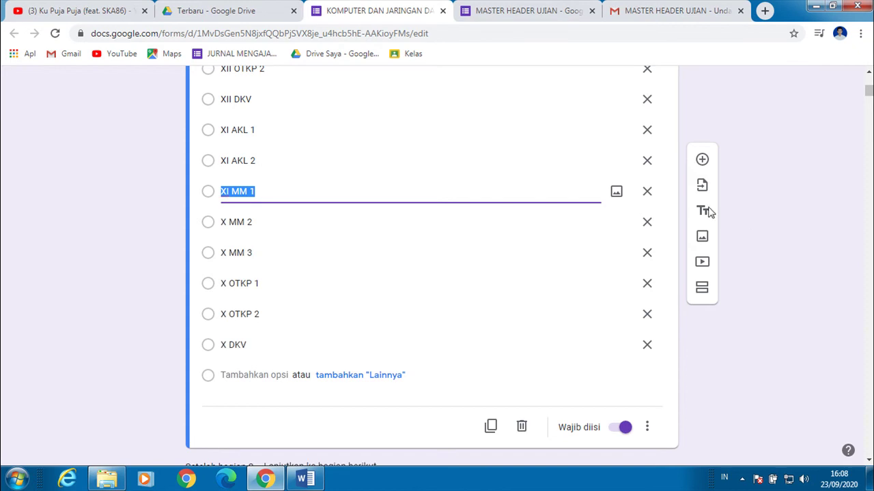
Step: Remove the consecutive class options from XII MM 1 through XI MM 1 from the class selection question
scroll(653, 130, "up", 3)
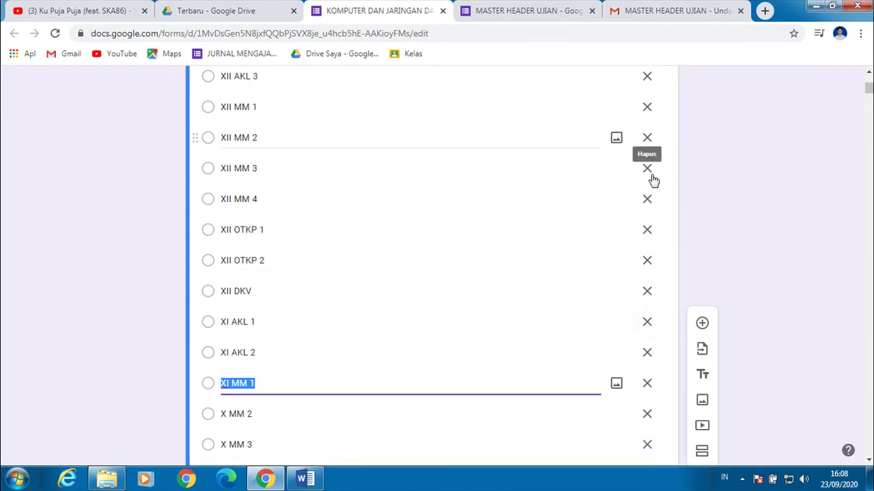
left_click(647, 108)
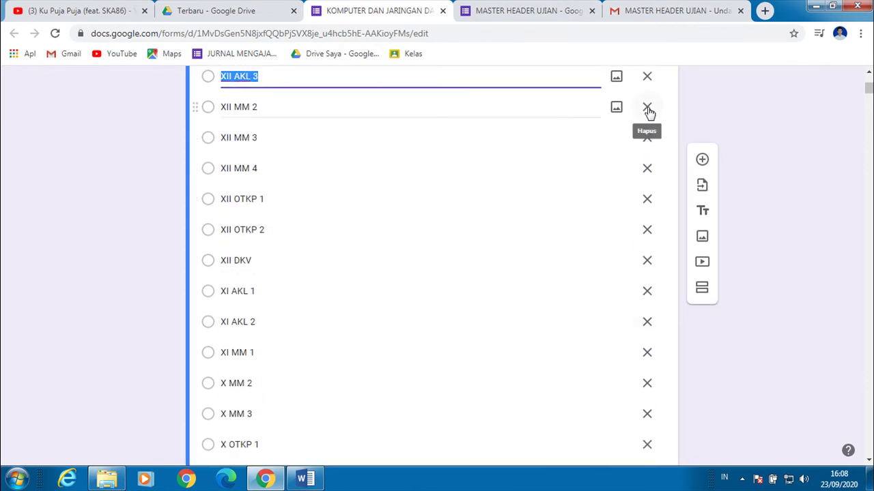
left_click(647, 108)
left_click(648, 109)
left_click(648, 109)
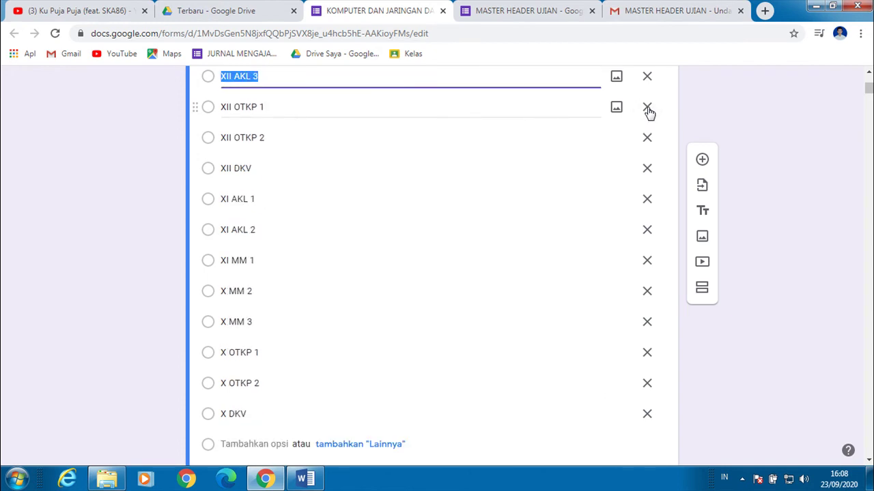
left_click(648, 109)
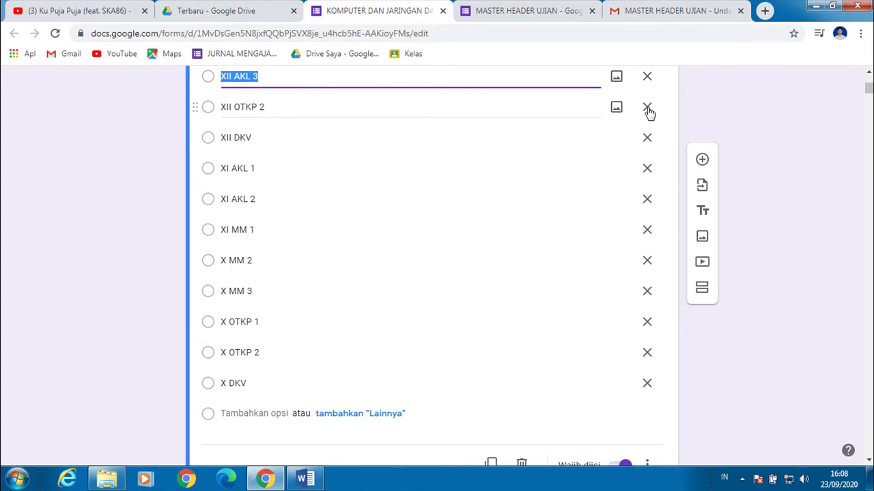
left_click(648, 110)
left_click(647, 110)
left_click(648, 109)
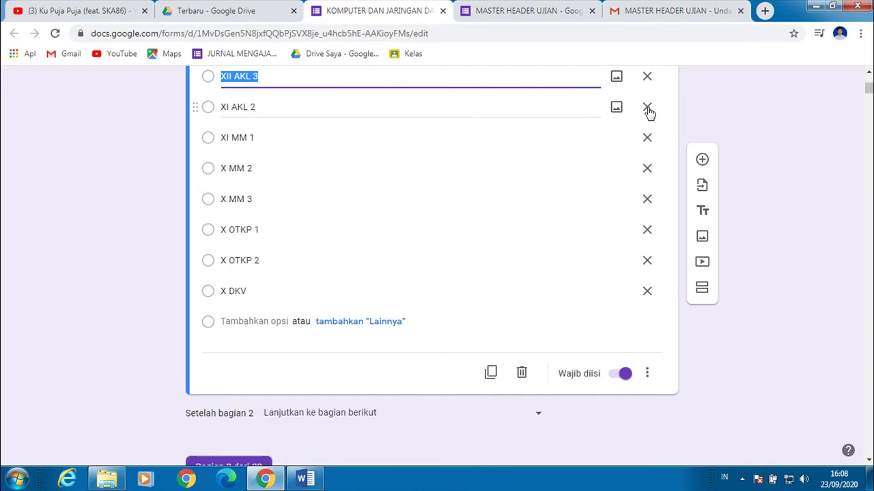
left_click(647, 110)
left_click(648, 109)
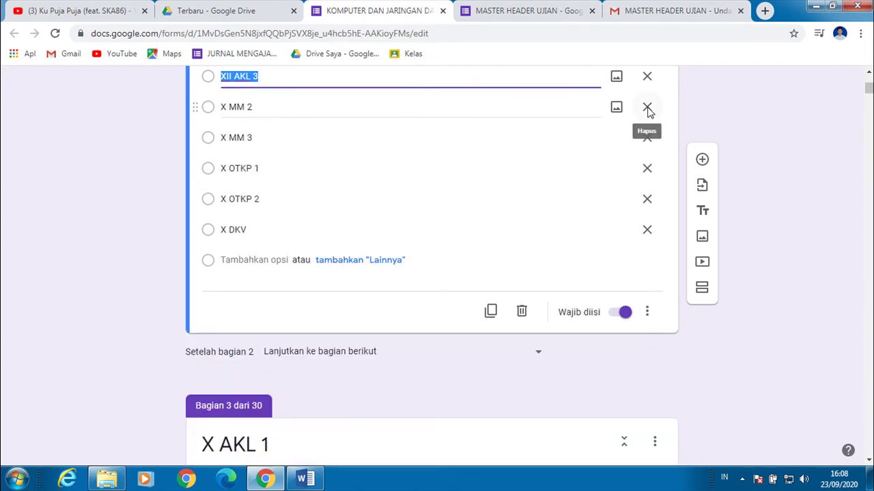
Step: Undo the last two option removals in the class selection question
scroll(646, 177, "up", 1)
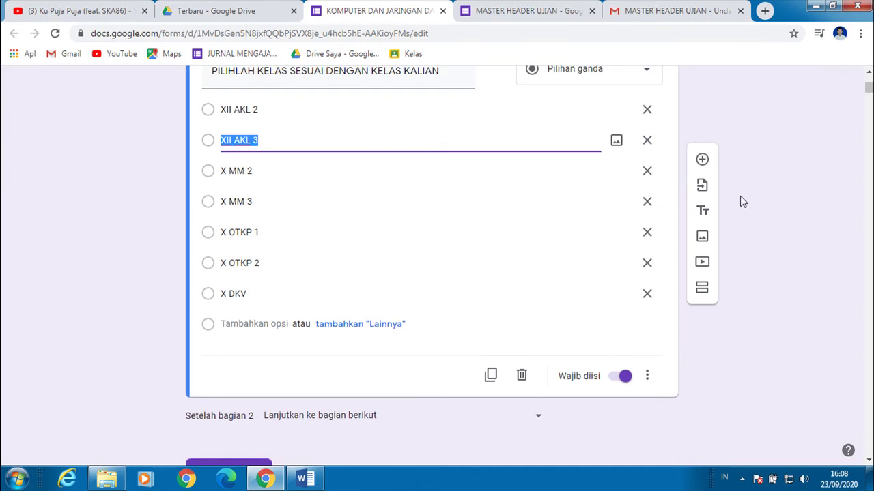
key("ctrl+z")
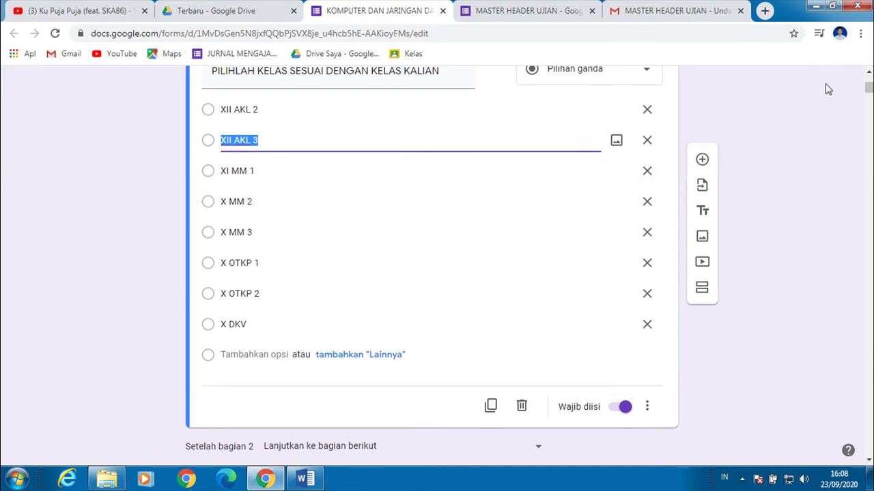
key("ctrl+z")
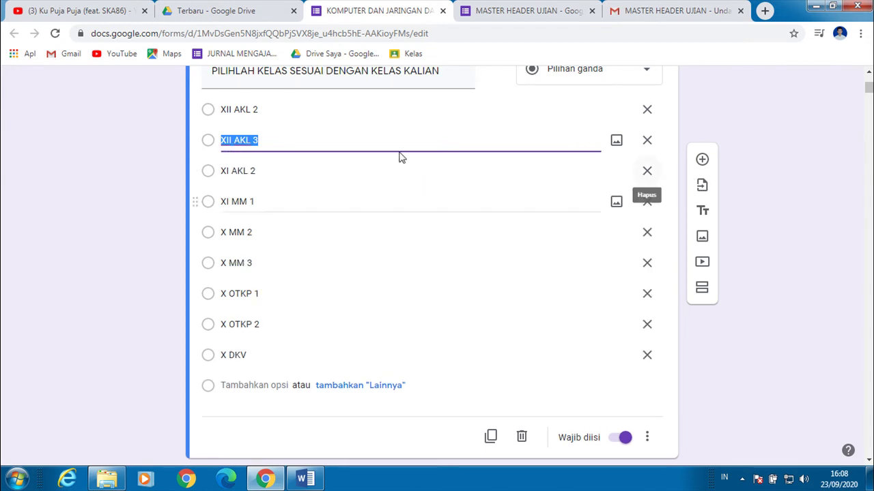
Step: Begin retyping the XI AKL 2 option as X MM, but delete that option instead
left_click(332, 164)
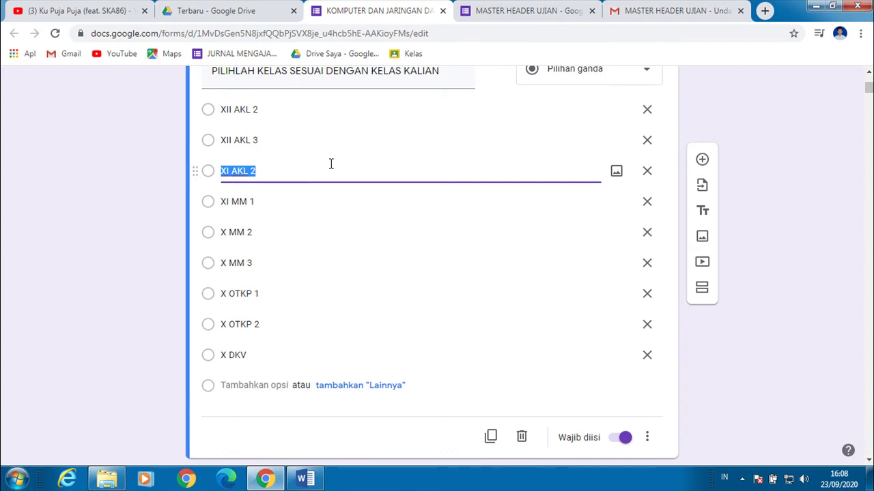
type("x")
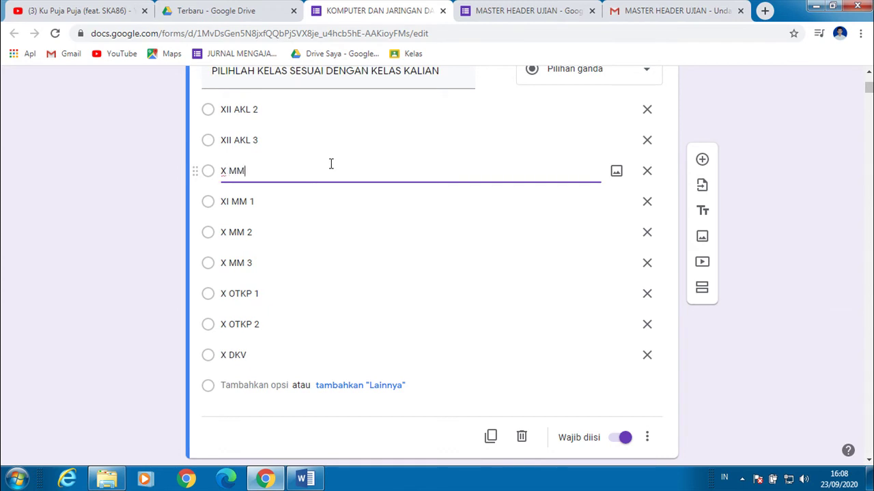
left_click(652, 175)
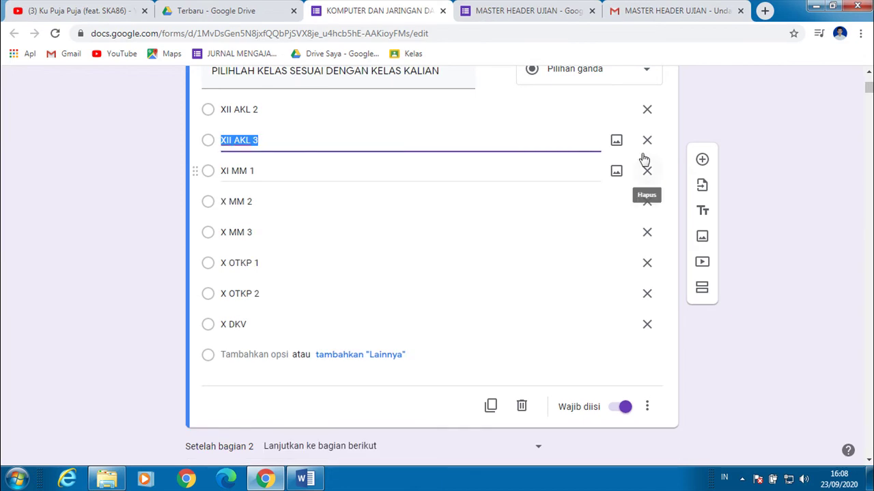
Step: Rename the XI MM 1 option as X MM 1
left_click(278, 172)
key("Left")
key("BackSpace")
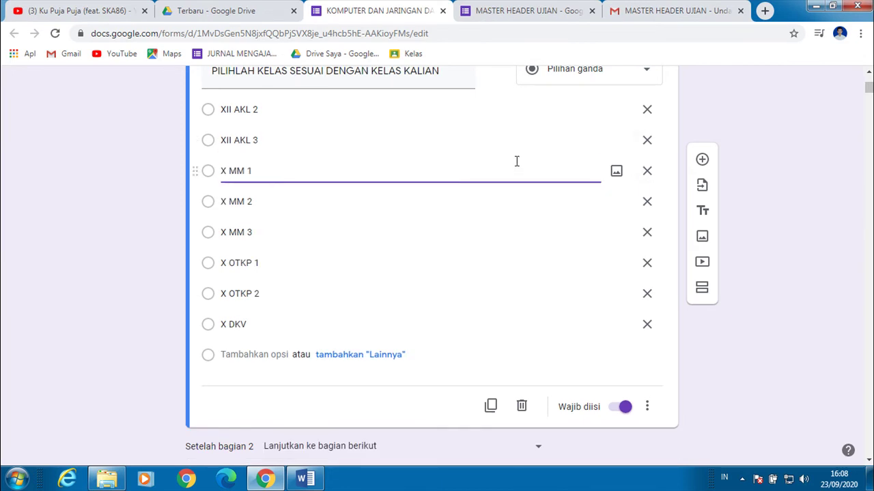
Step: Remove the XII AKL 2, XII AKL 3, X OTKP 1, X OTKP 2 and X DKV options from the class selection question
left_click(649, 114)
left_click(649, 115)
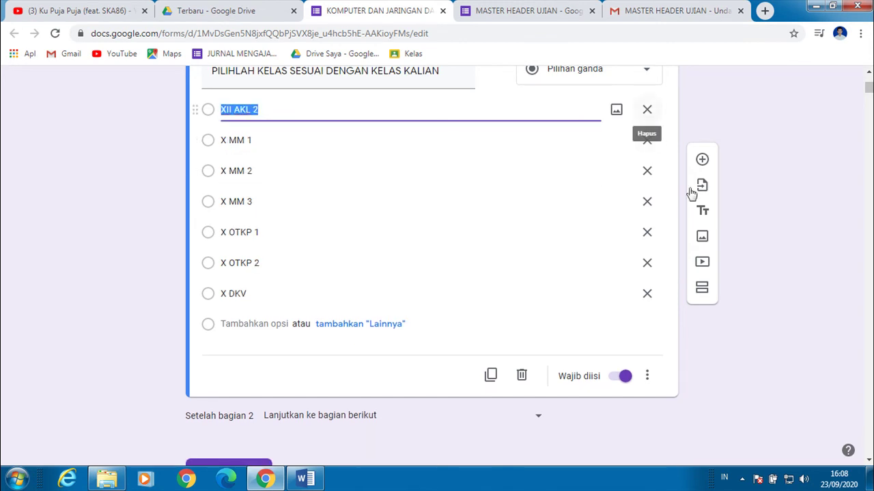
left_click(650, 239)
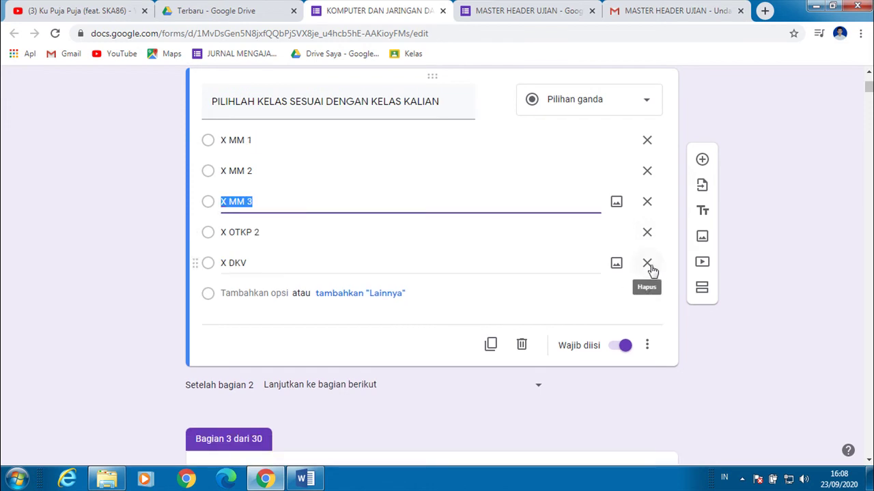
left_click(647, 265)
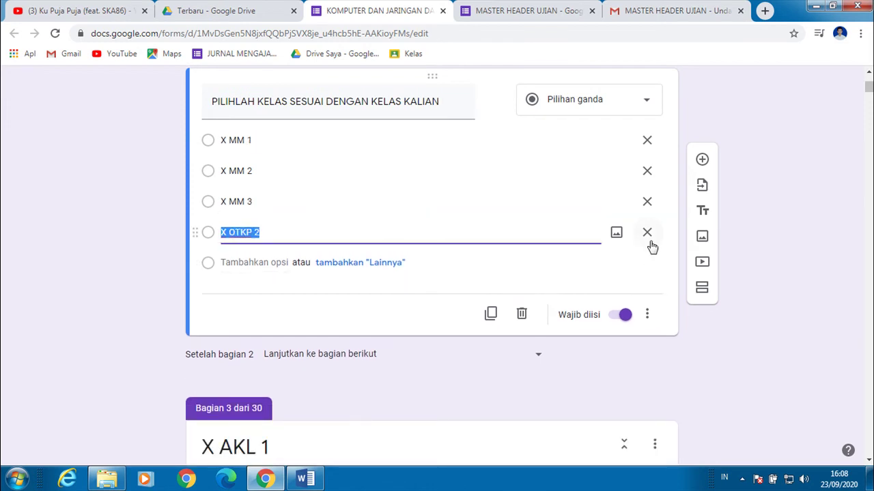
left_click(647, 232)
scroll(266, 375, "up", 6)
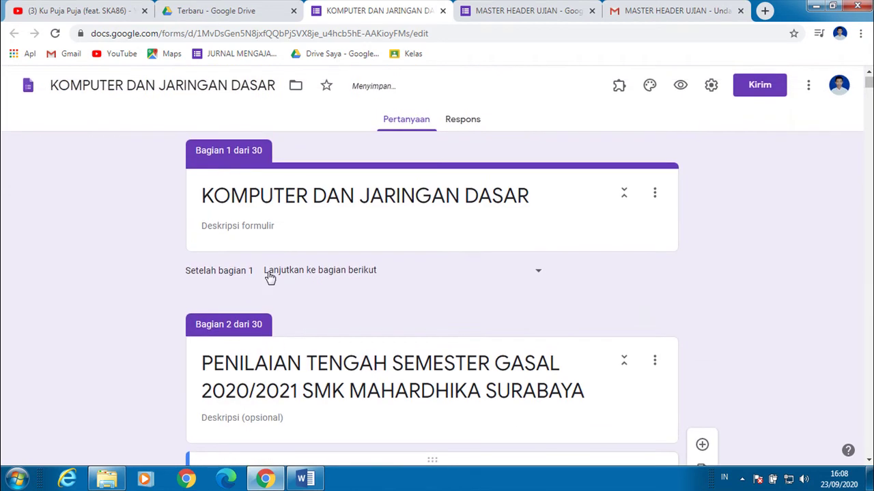
scroll(268, 284, "down", 3)
scroll(317, 324, "down", 1)
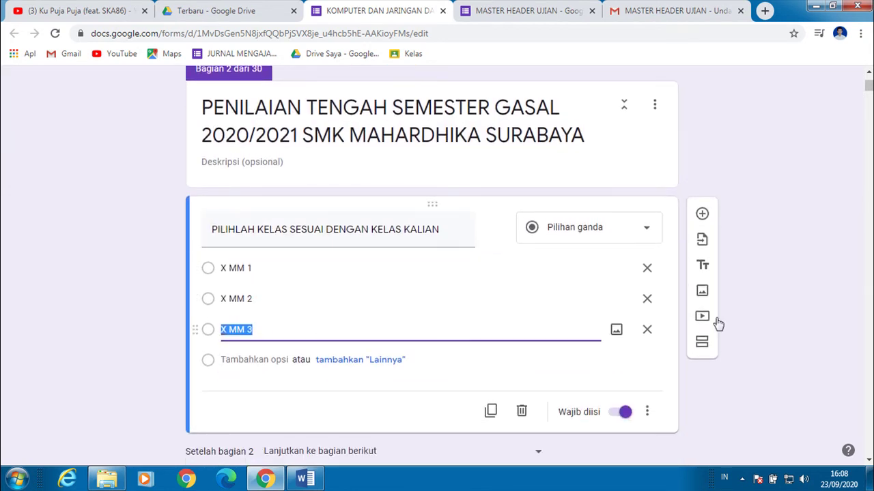
left_click(790, 277)
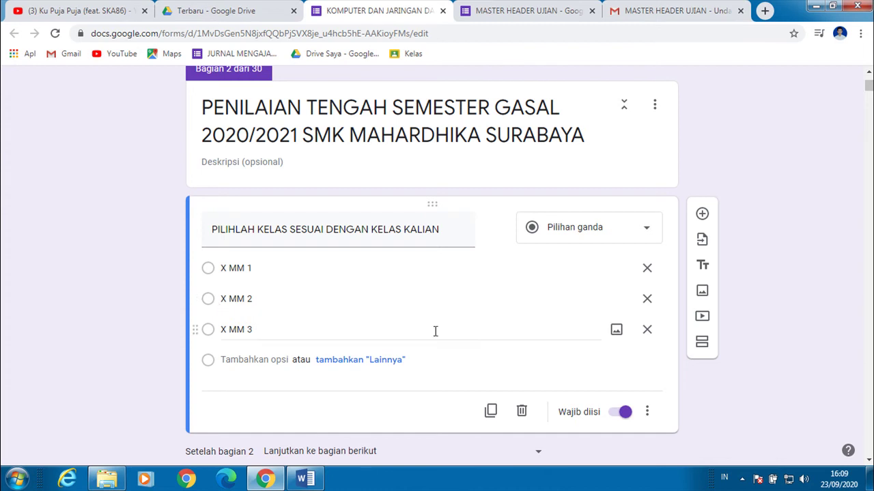
Step: Enable Buka bagian berdasarkan jawaban for the class selection question and check that the setting is ticked
left_click(648, 413)
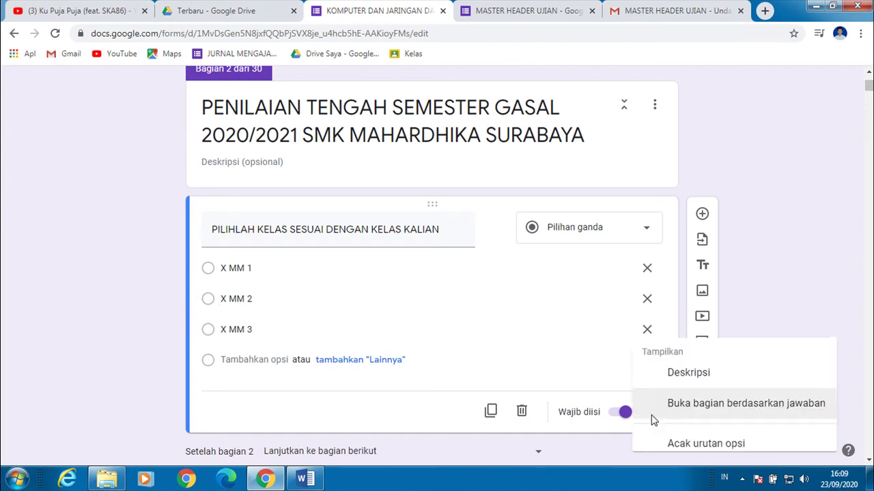
left_click(804, 220)
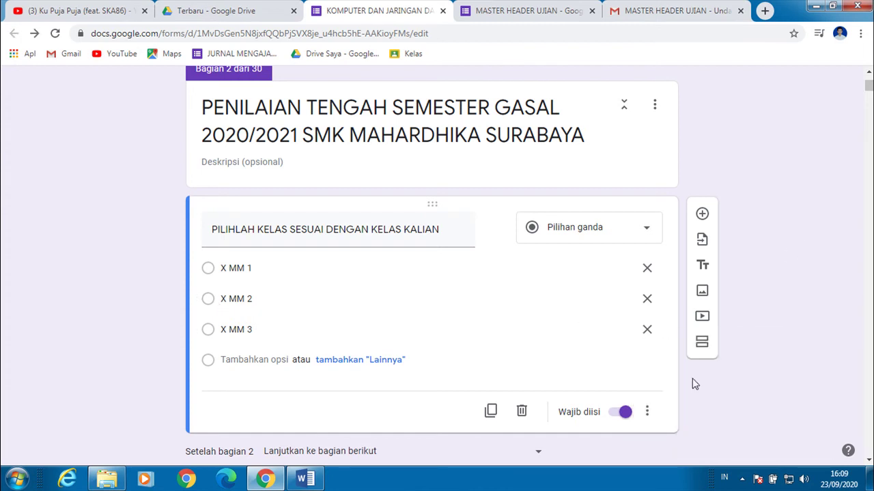
left_click(647, 413)
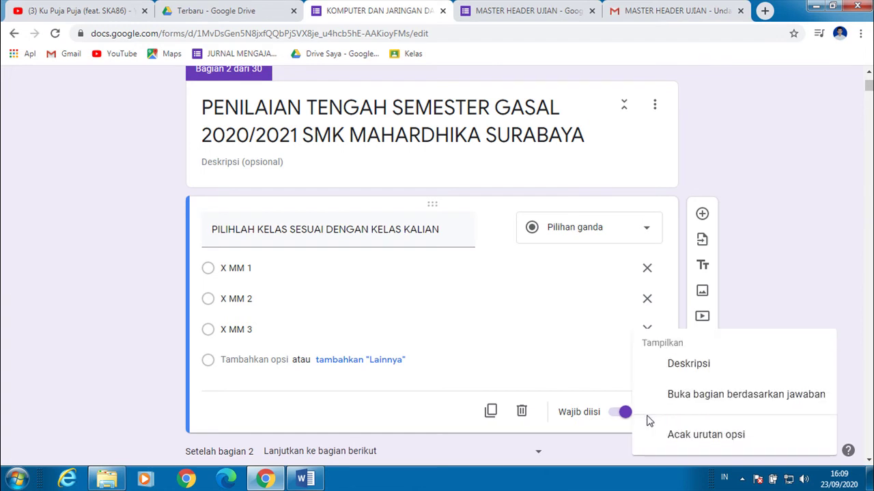
left_click(725, 394)
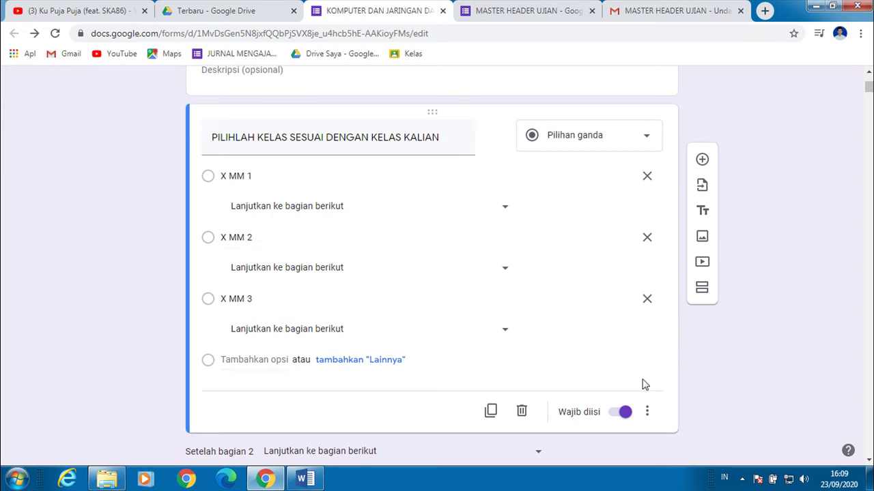
left_click(647, 413)
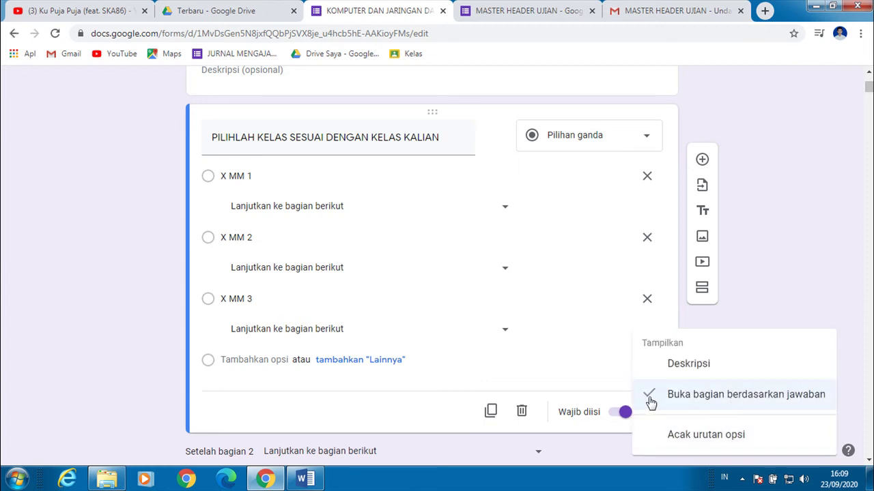
left_click(78, 185)
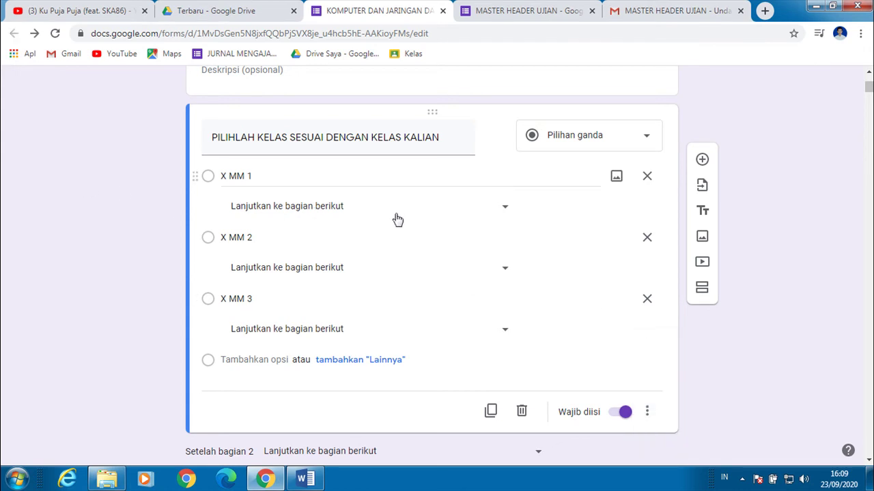
Step: Route the X MM 1 answer to Buka bagian 5 (X MM 1)
left_click(400, 212)
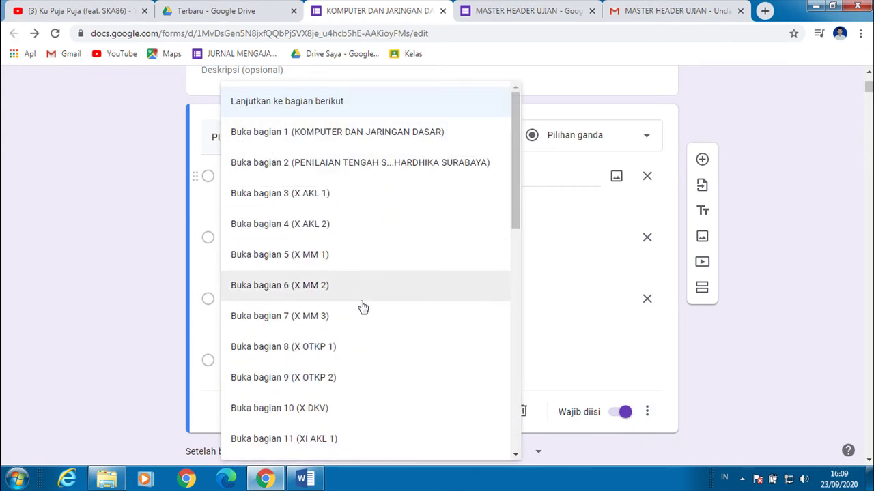
scroll(362, 380, "down", 1)
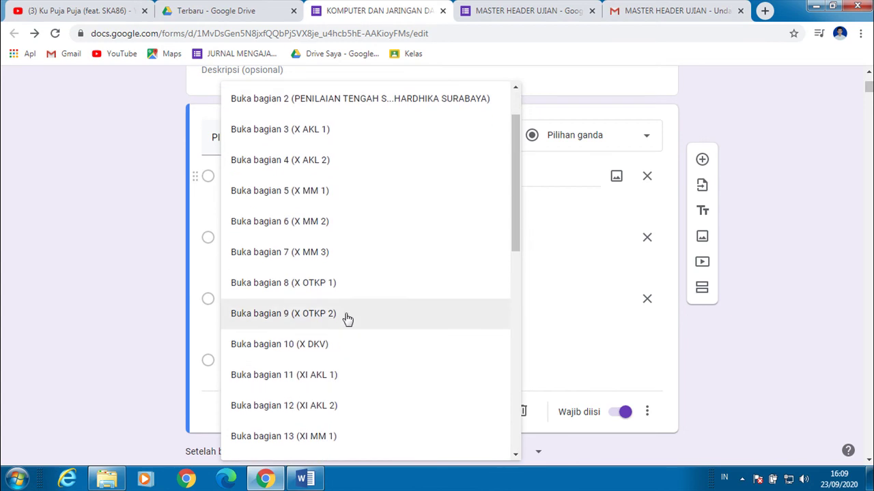
left_click(328, 191)
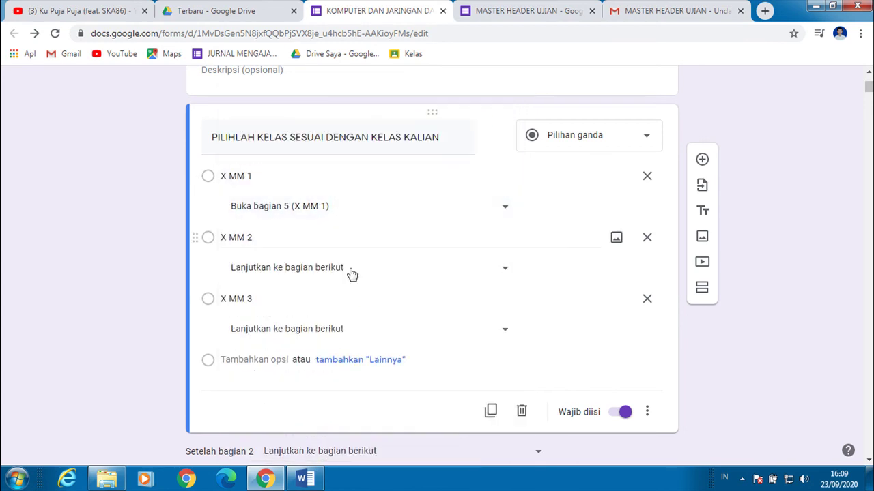
Step: Route the X MM 2 answer to Buka bagian 6 (X MM 2) and X MM 3 to Buka bagian 7 (X MM 3)
left_click(347, 269)
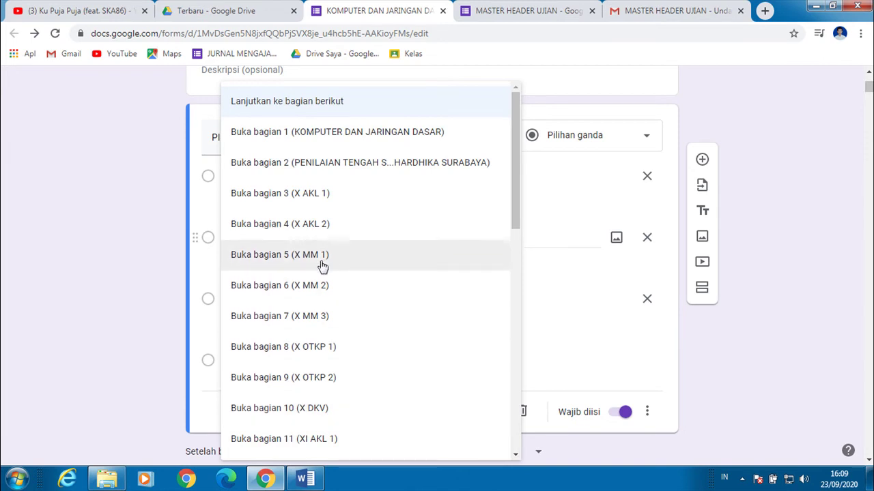
left_click(332, 285)
left_click(314, 332)
left_click(328, 323)
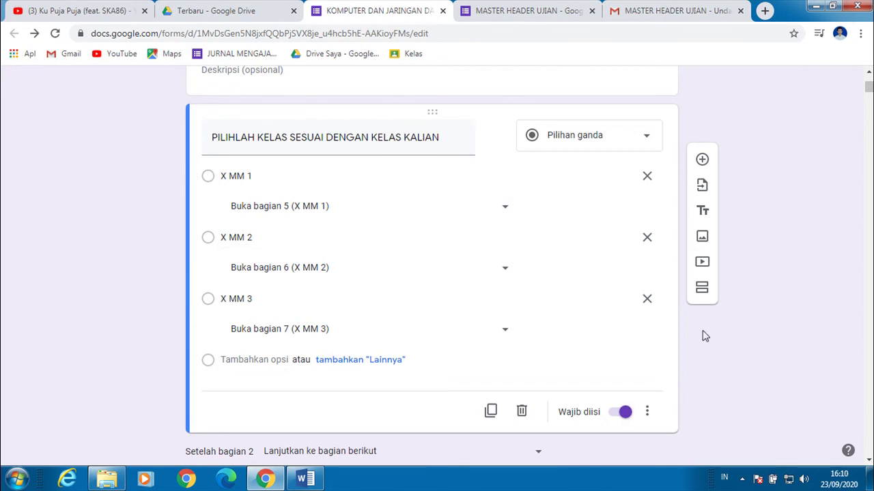
Step: Delete the X AKL 1 and X AKL 2 sections that follow the class selection question
scroll(774, 363, "down", 4)
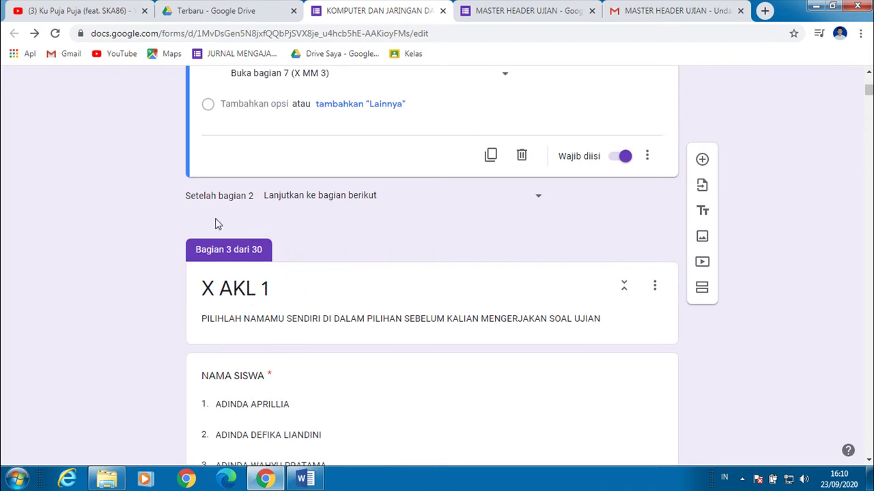
left_click(654, 287)
left_click(714, 384)
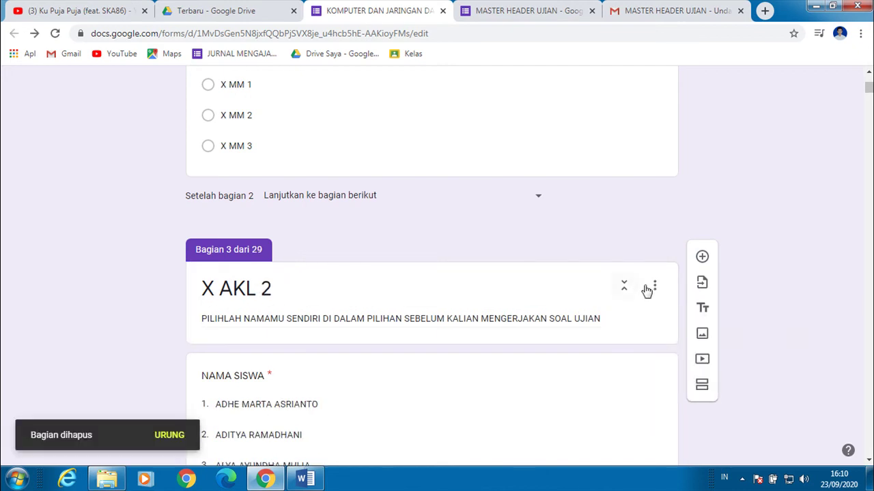
left_click(655, 288)
left_click(693, 384)
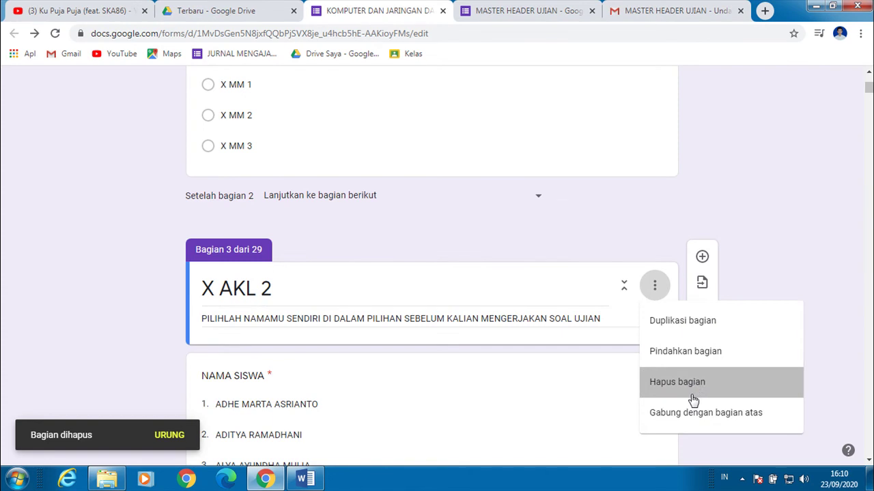
left_click(658, 293)
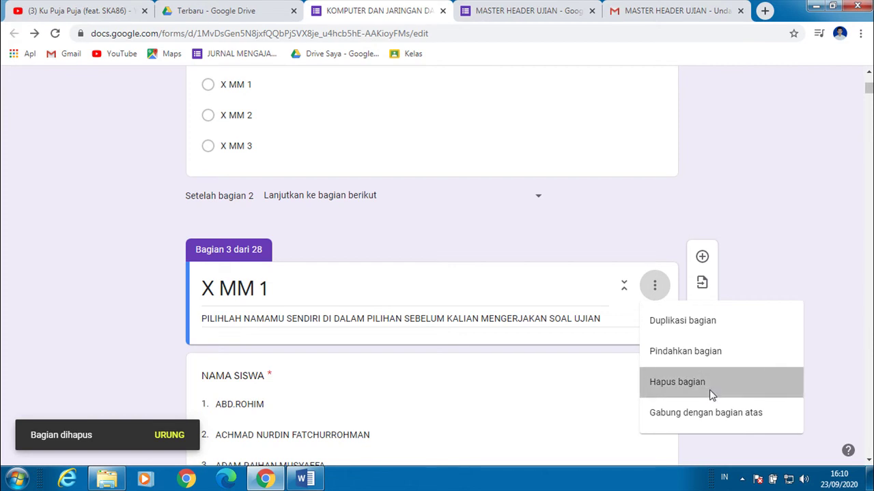
left_click(710, 383)
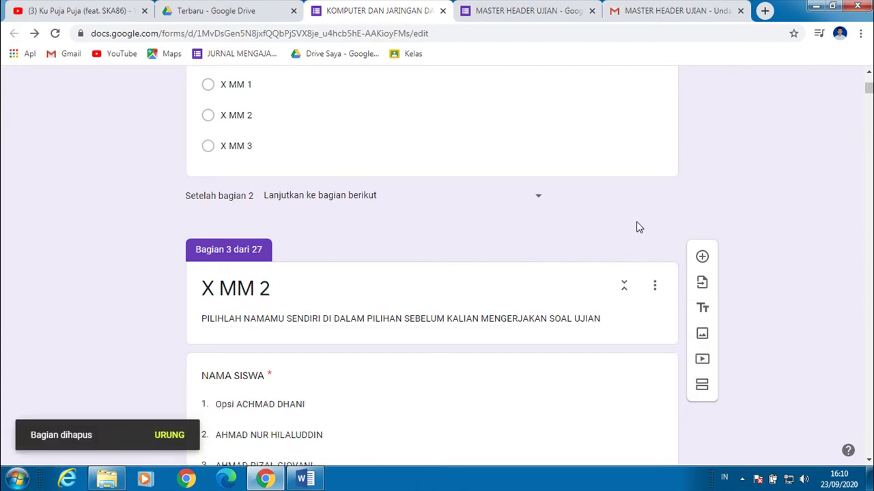
scroll(744, 318, "down", 15)
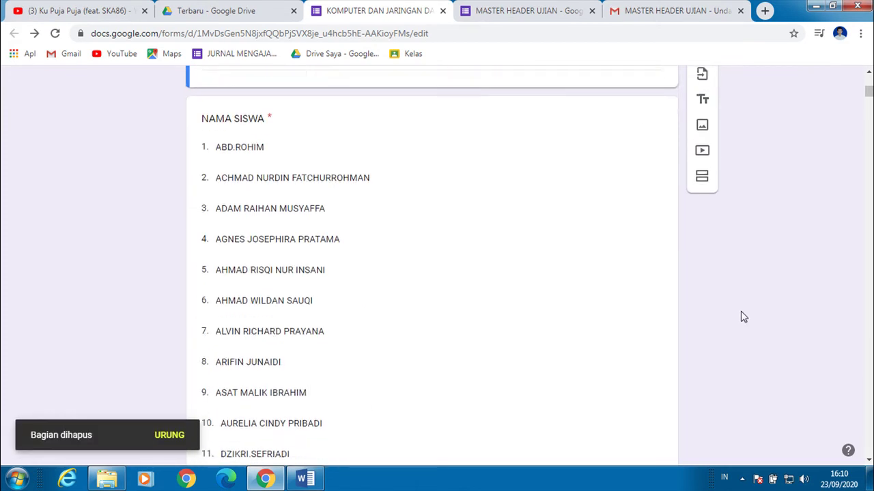
scroll(744, 318, "down", 20)
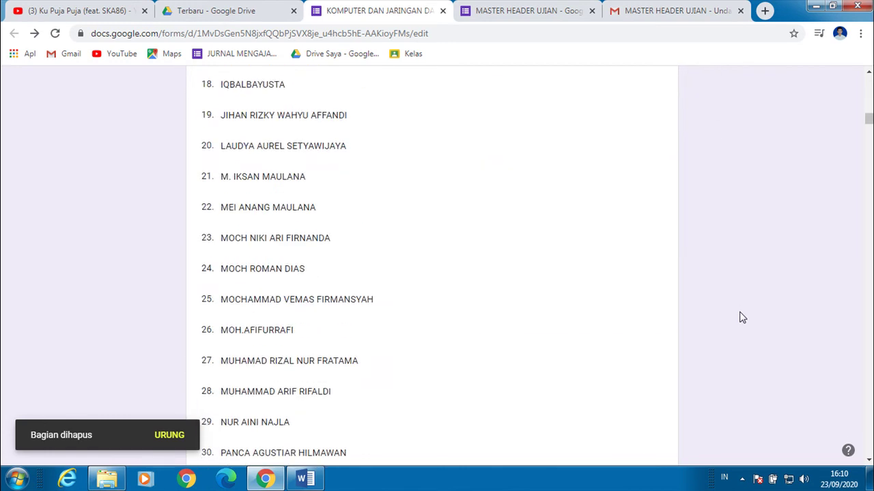
scroll(637, 298, "down", 15)
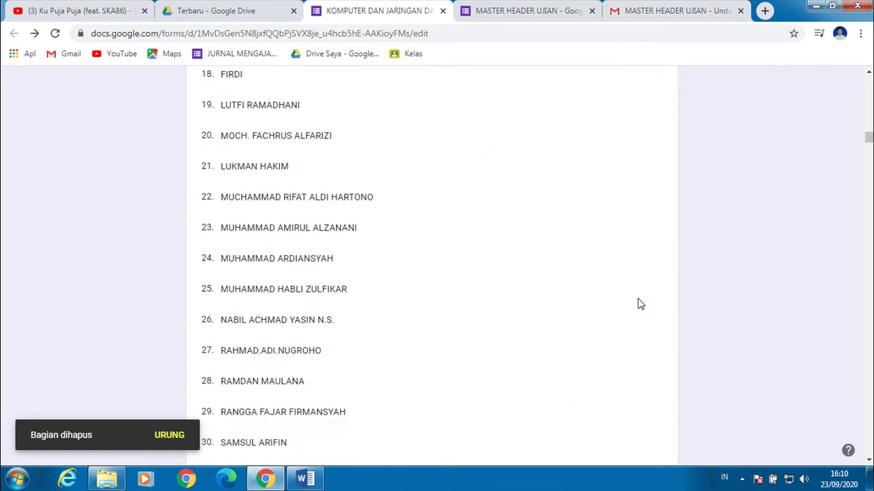
key("Home")
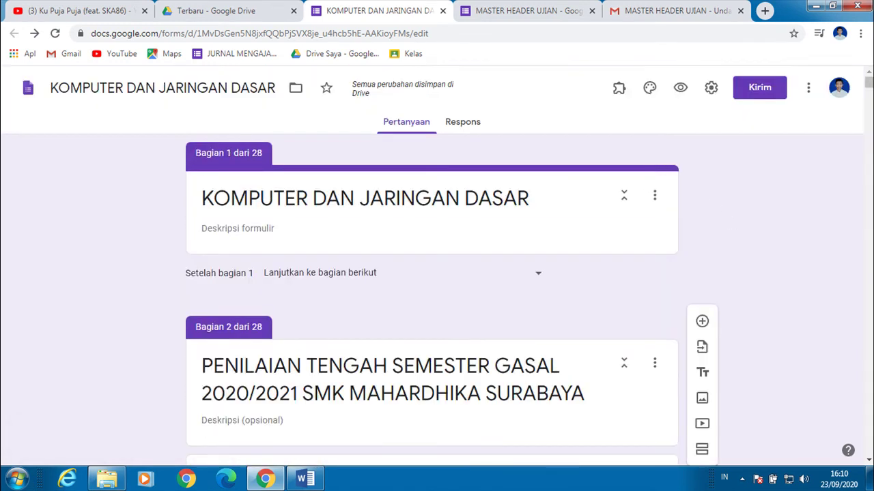
Step: Delete the X OTKP 1, X OTKP 2 and X DKV sections that follow the X MM sections
scroll(778, 230, "down", 15)
scroll(545, 327, "down", 20)
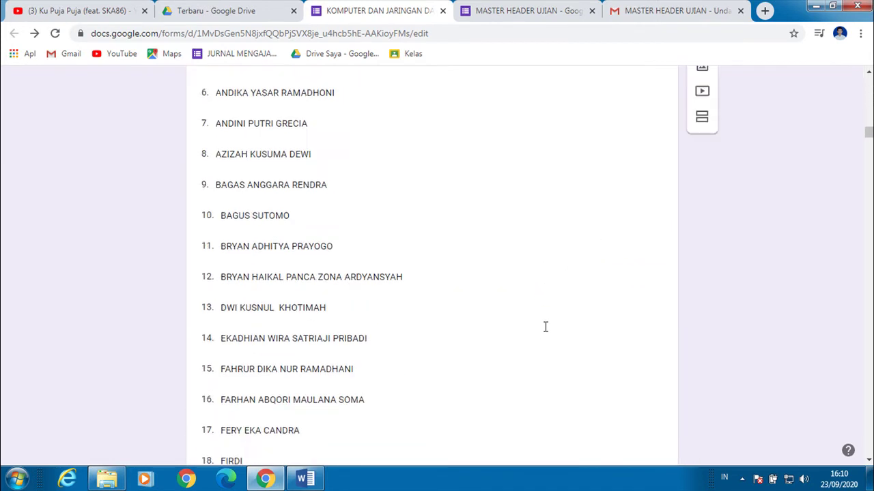
scroll(545, 327, "down", 15)
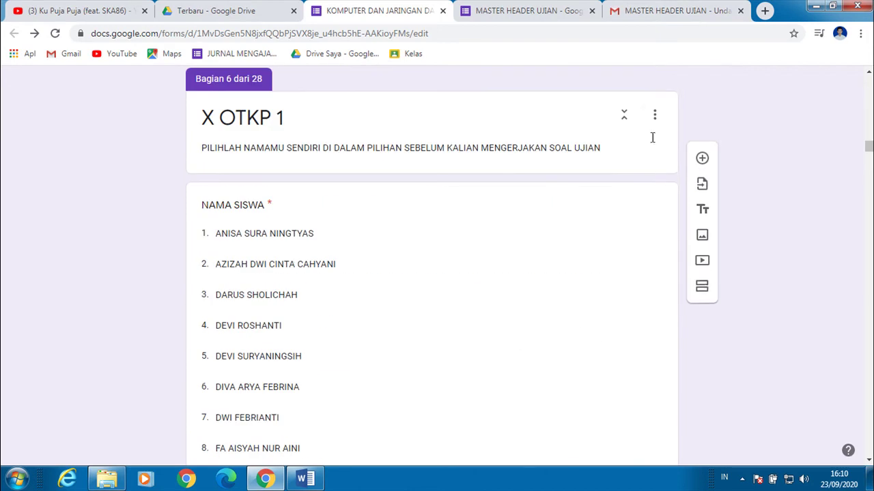
left_click(654, 114)
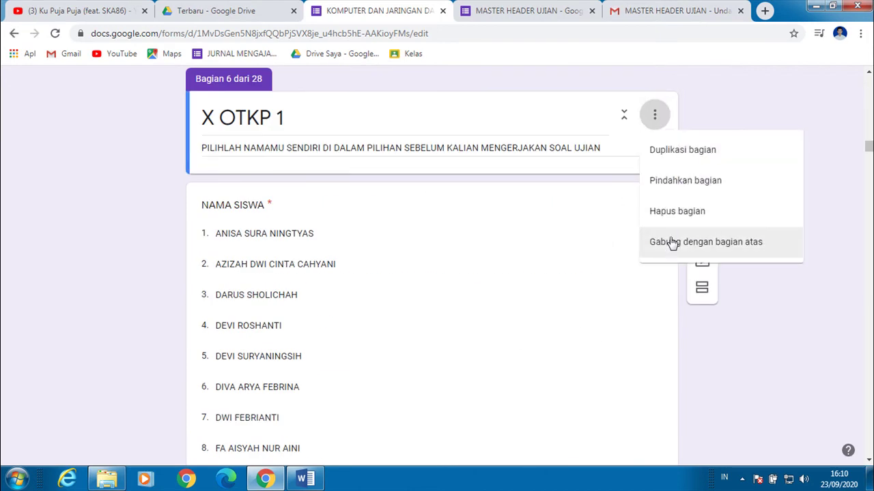
left_click(672, 213)
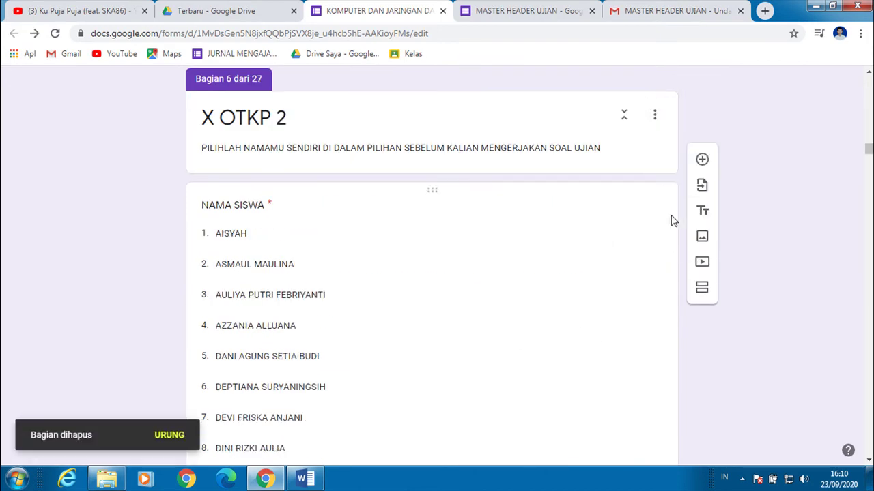
left_click(657, 120)
left_click(668, 214)
left_click(655, 115)
left_click(669, 214)
Step: Delete the XI AKL 1 and XI AKL 2 sections from the form
left_click(657, 117)
left_click(695, 217)
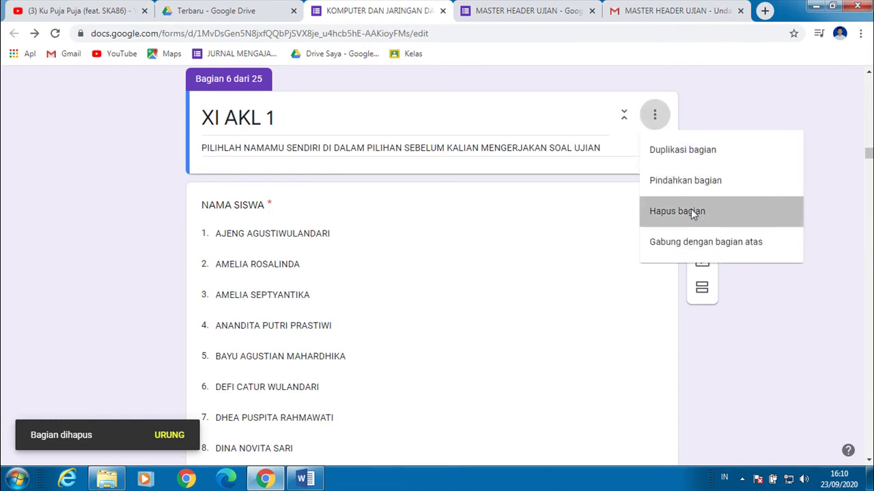
left_click(657, 117)
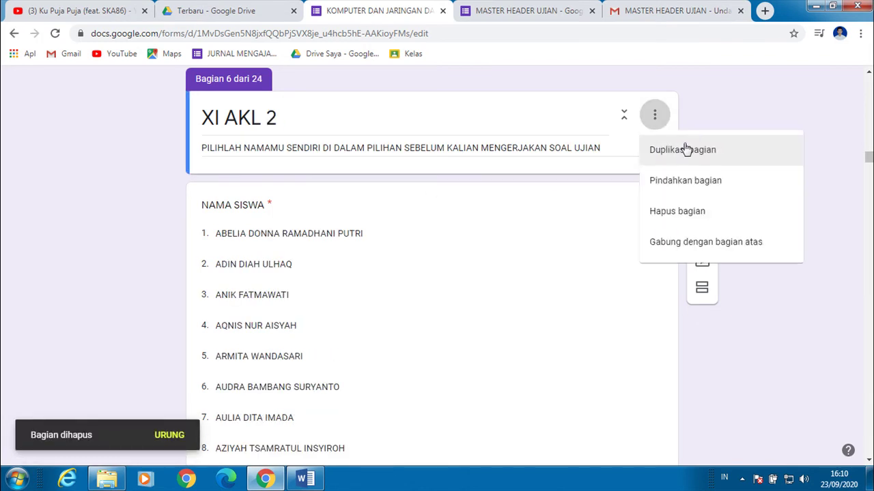
left_click(695, 203)
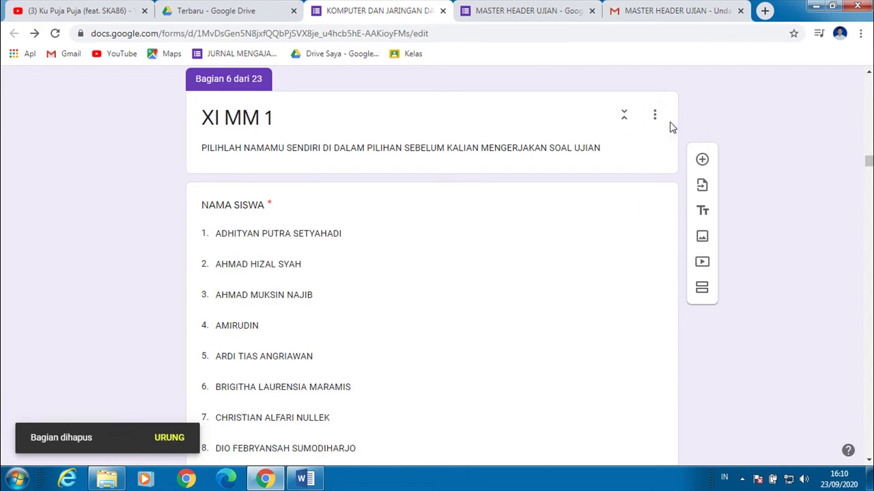
Step: Delete the XI MM 1, XI MM 2, XI MM 3 and XI MM 4 sections from the form
left_click(657, 123)
left_click(707, 211)
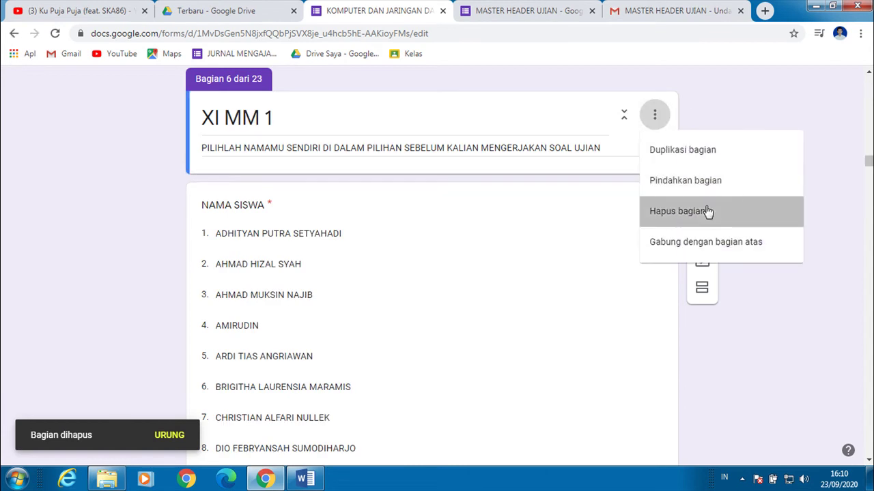
left_click(656, 118)
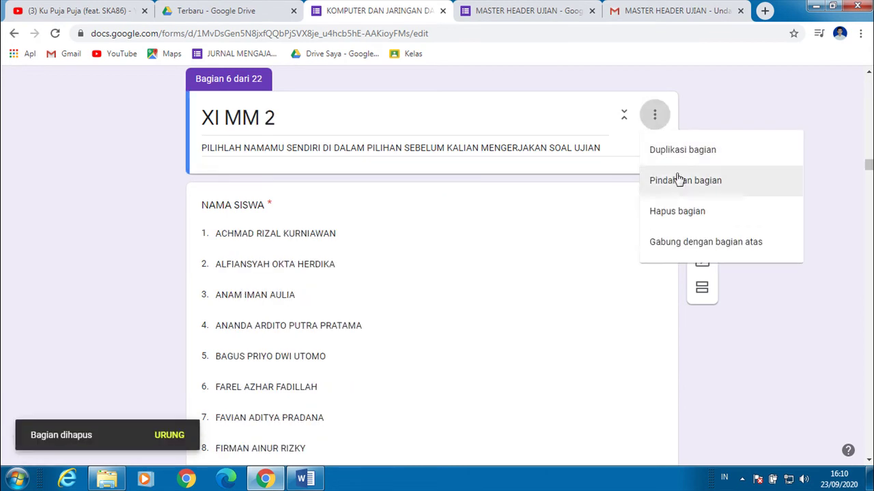
left_click(697, 213)
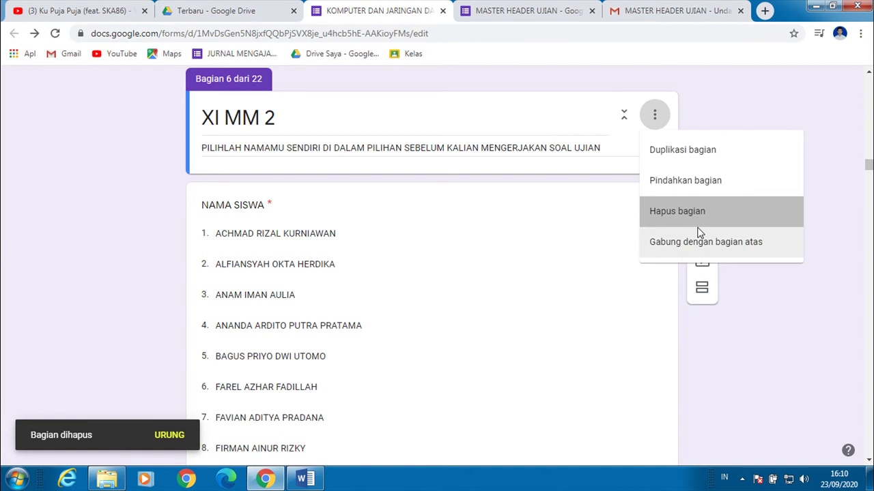
left_click(743, 479)
left_click(655, 114)
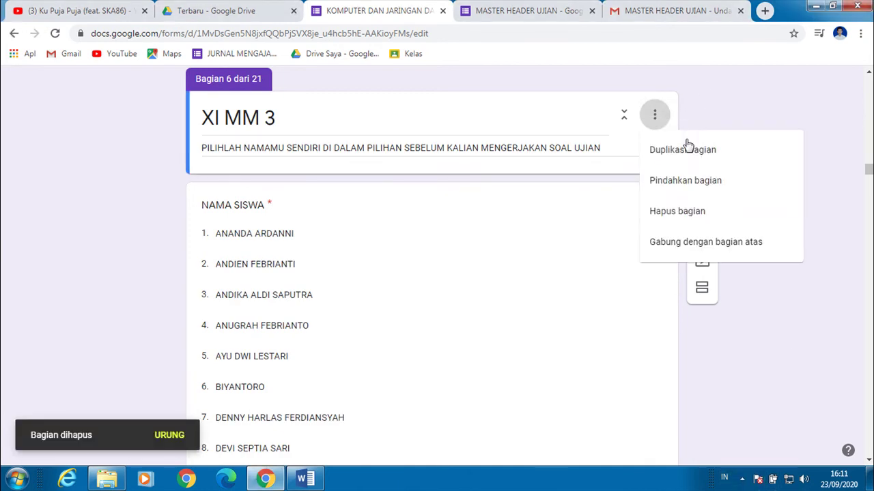
left_click(712, 211)
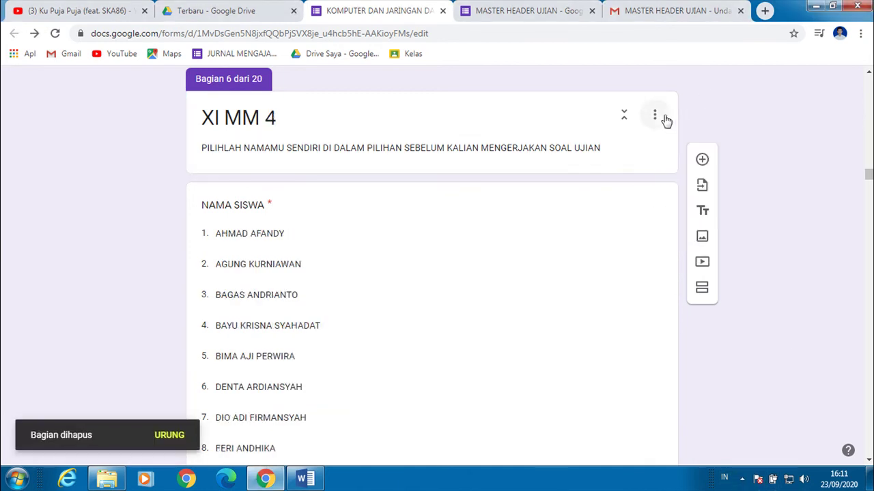
left_click(657, 116)
left_click(688, 213)
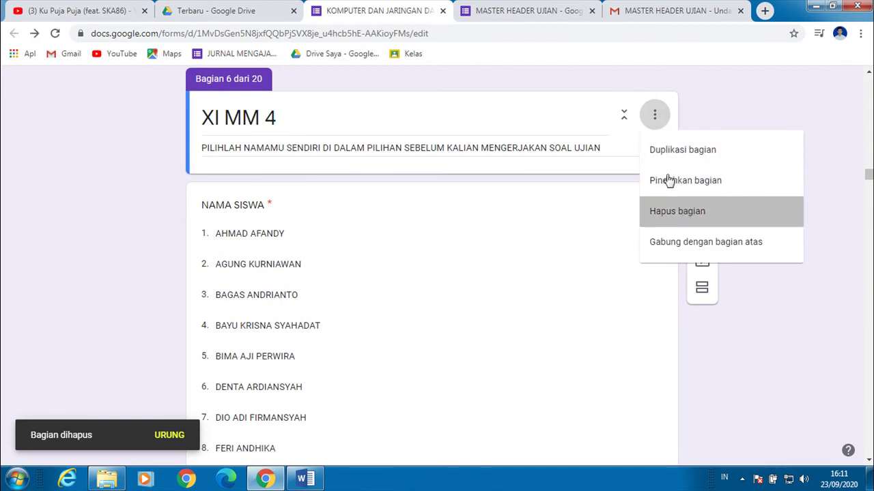
Step: Delete the XI OTKP section and the one remaining section between it and XII AKL 1
left_click(659, 126)
left_click(699, 216)
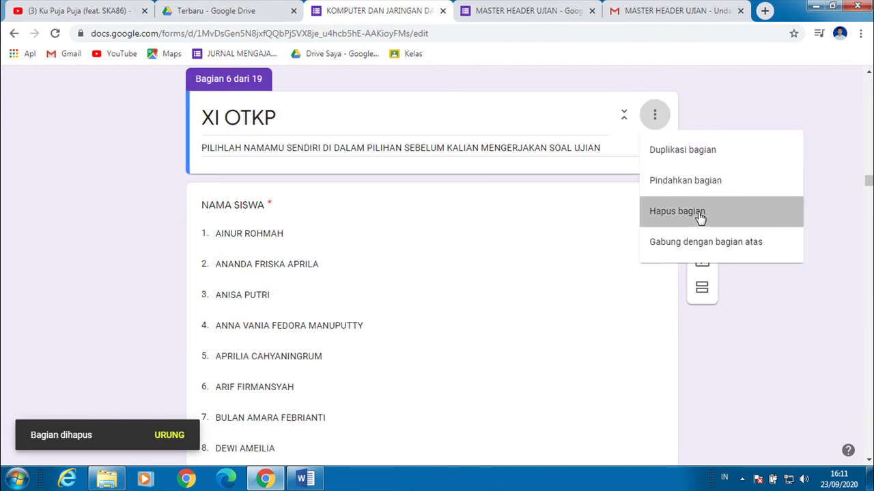
left_click(656, 119)
left_click(716, 224)
Step: Delete the XII AKL 1, XII AKL 2 and XII AKL 3 sections from the form
left_click(657, 116)
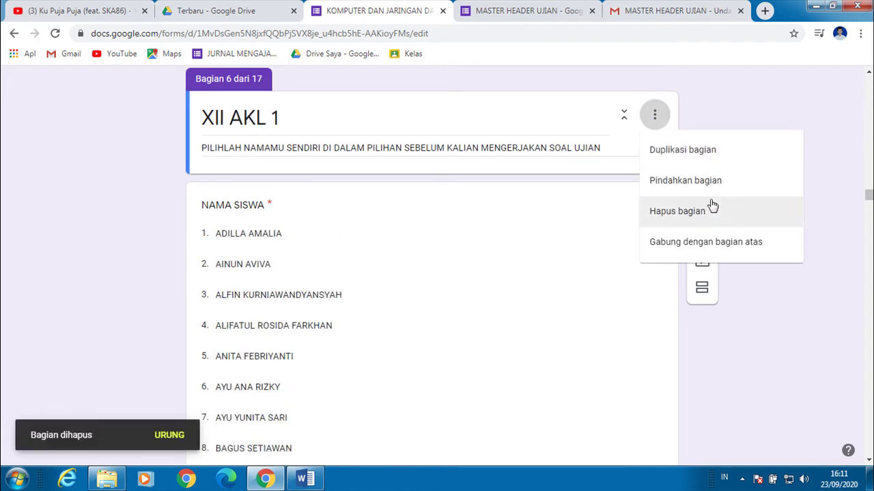
left_click(664, 215)
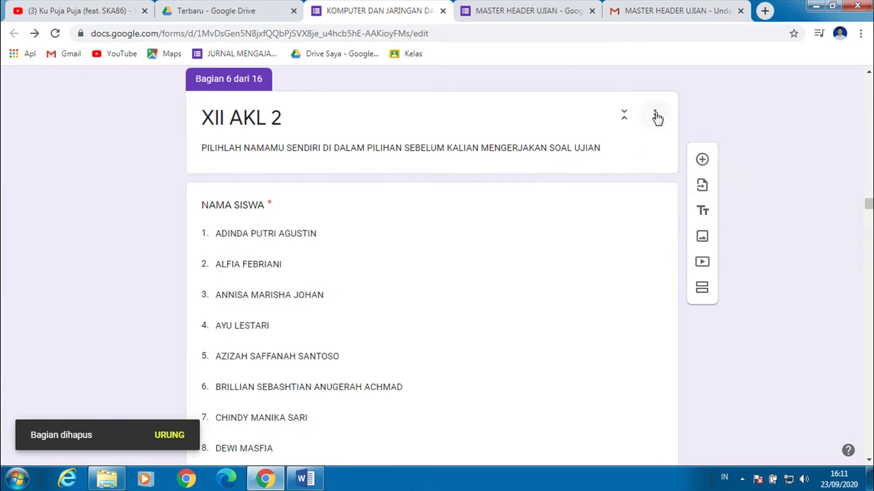
left_click(655, 116)
left_click(679, 213)
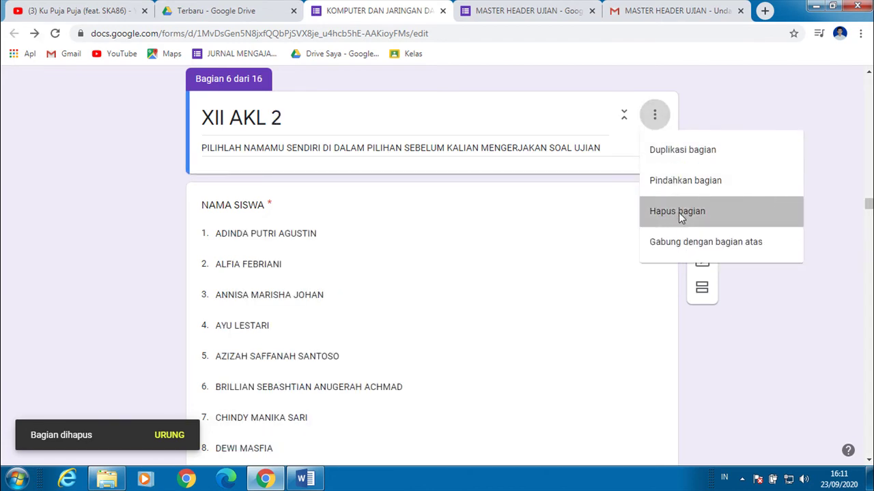
left_click(655, 117)
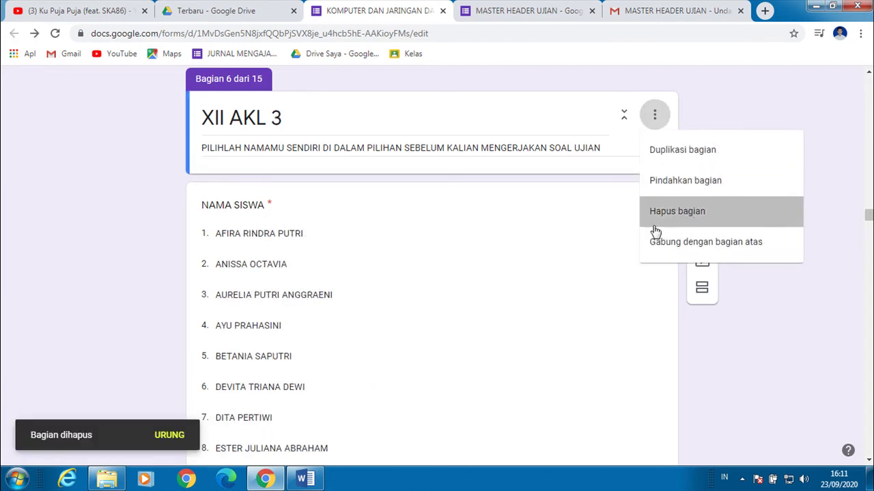
left_click(657, 220)
Step: Delete the XII MM 1, XII MM 2 and XII MM 3 sections from the form
left_click(655, 118)
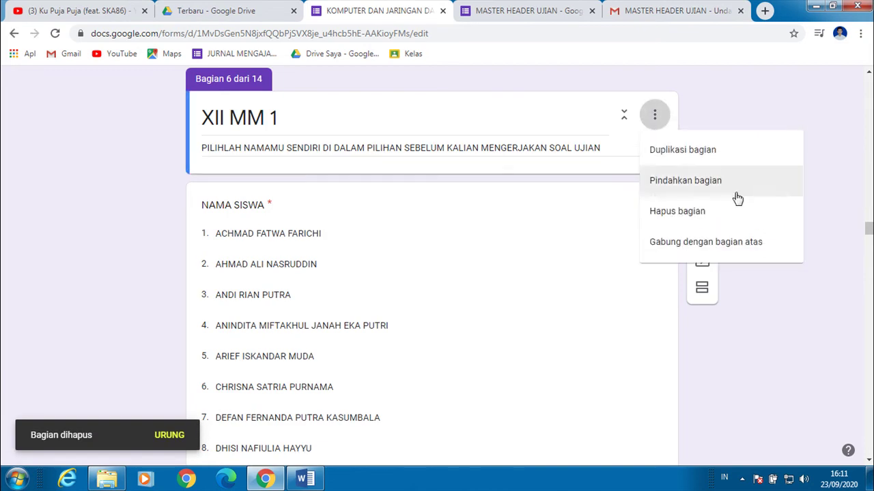
left_click(744, 213)
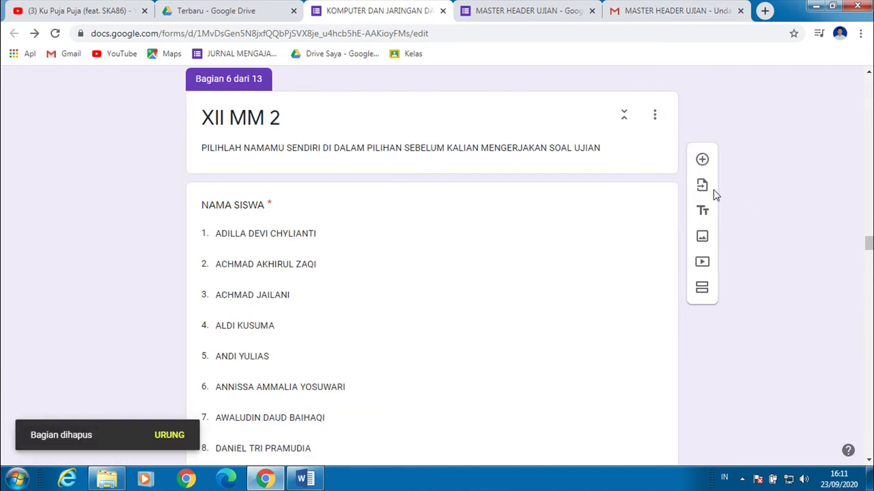
left_click(657, 119)
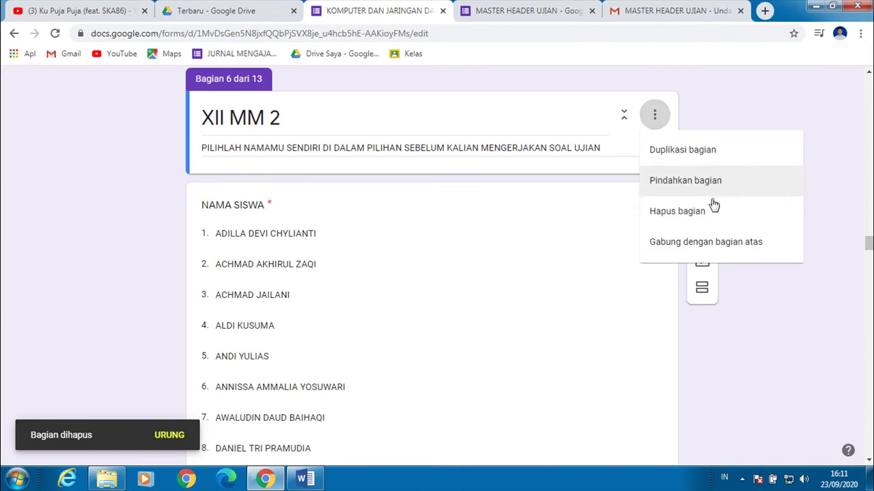
left_click(715, 213)
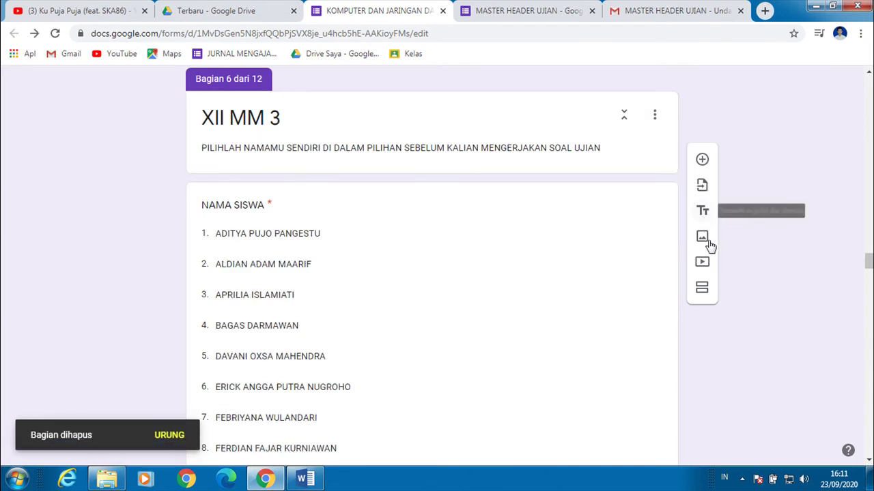
left_click(655, 117)
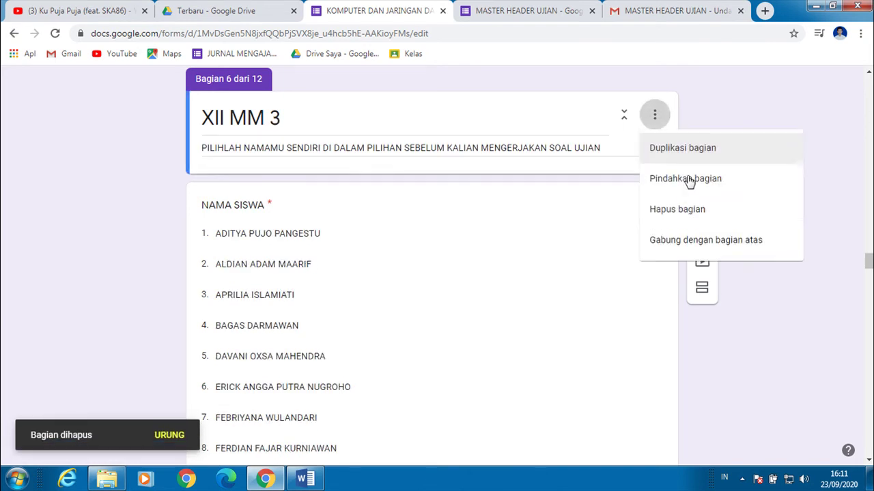
left_click(691, 211)
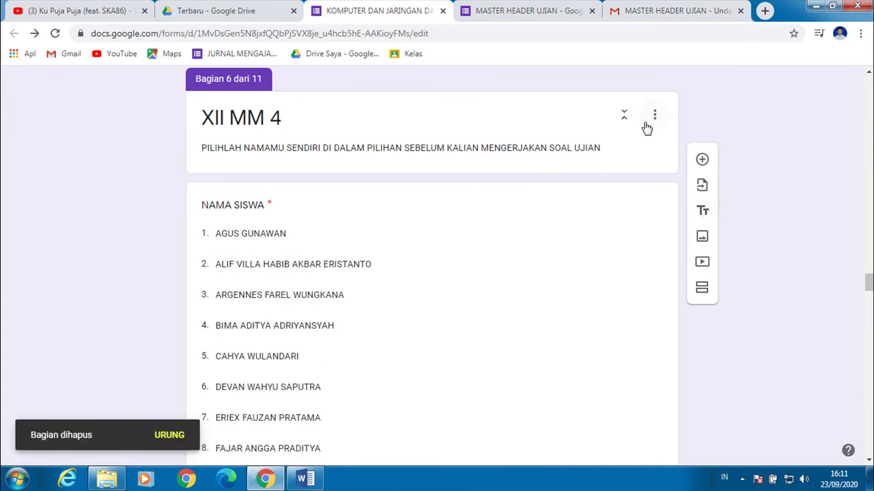
Step: Delete the XII MM 4, XII OTKP 1, XII OTKP 2 and XII DKV sections from the form
left_click(652, 126)
left_click(693, 213)
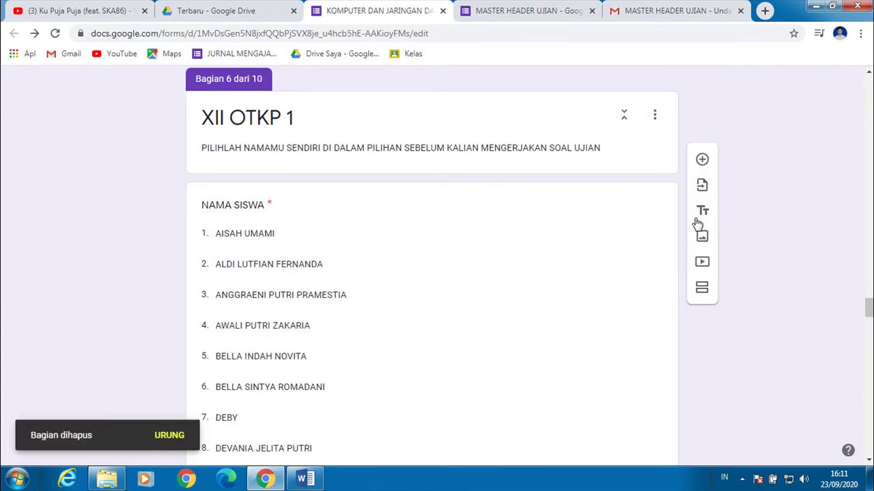
left_click(665, 119)
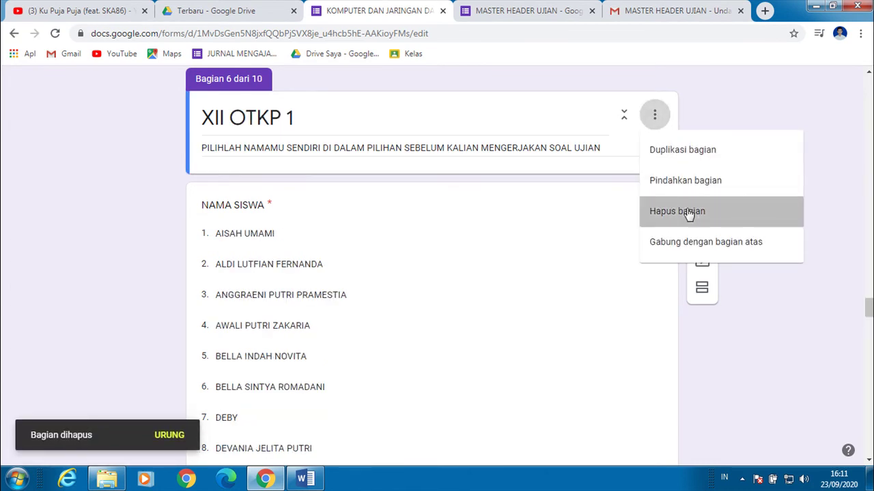
left_click(690, 212)
left_click(655, 116)
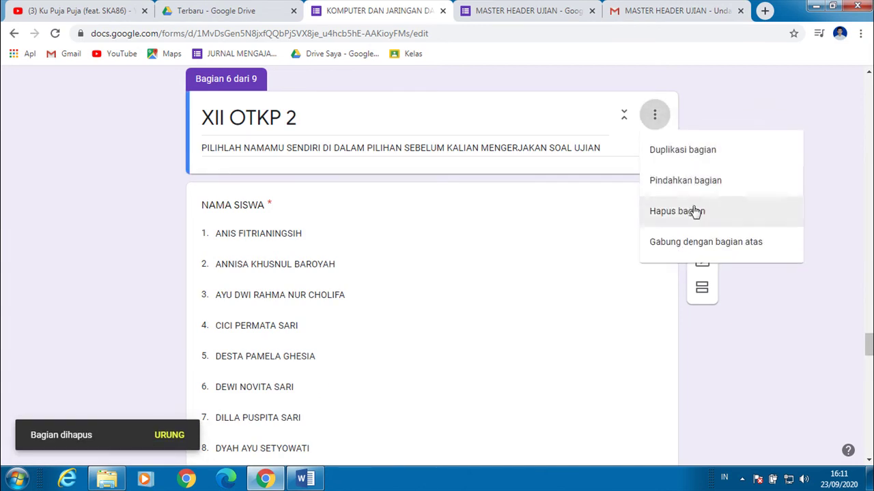
left_click(694, 213)
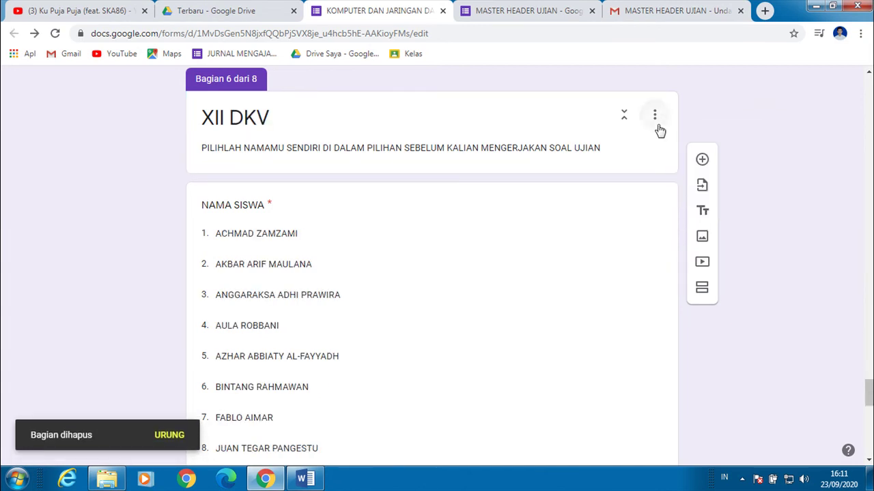
left_click(655, 117)
left_click(711, 223)
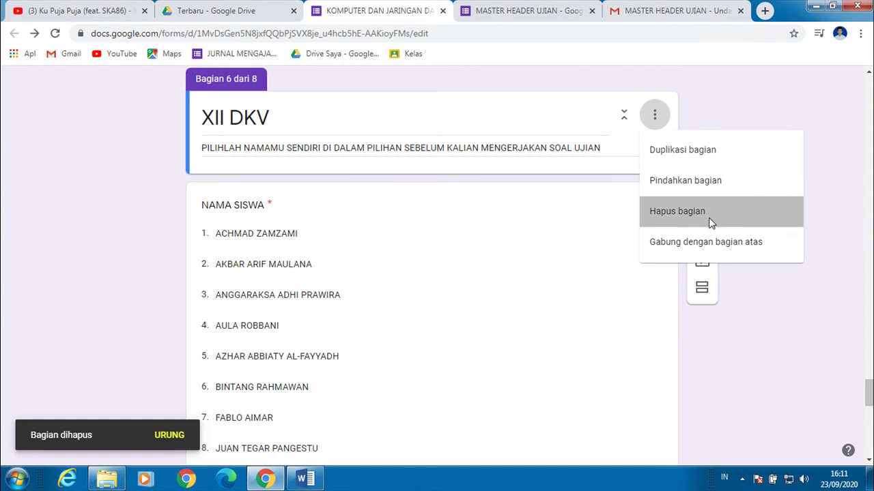
Step: Check the remaining opening sections and which section each X MM answer of the class question leads to
scroll(539, 291, "up", 1)
scroll(539, 292, "up", 20)
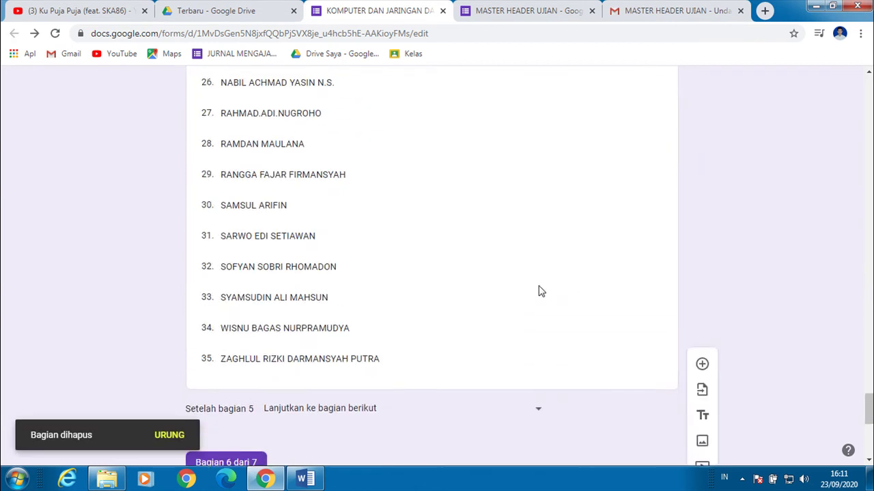
scroll(464, 256, "up", 9)
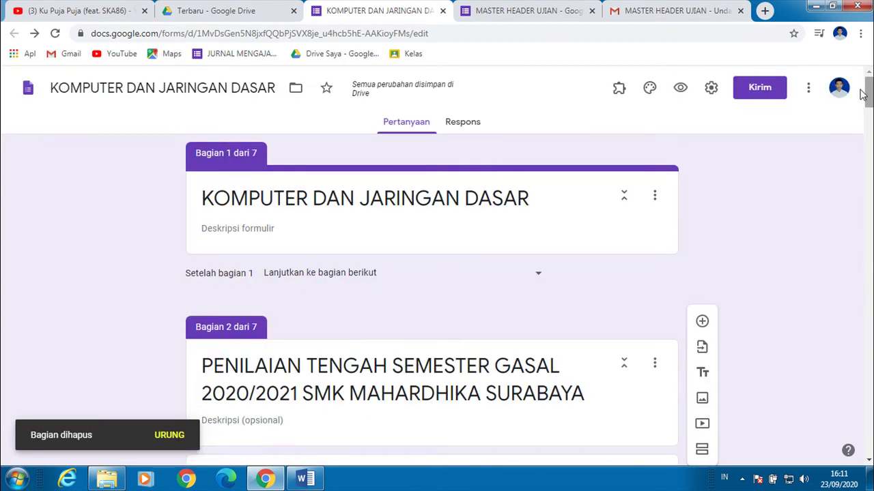
scroll(464, 256, "down", 5)
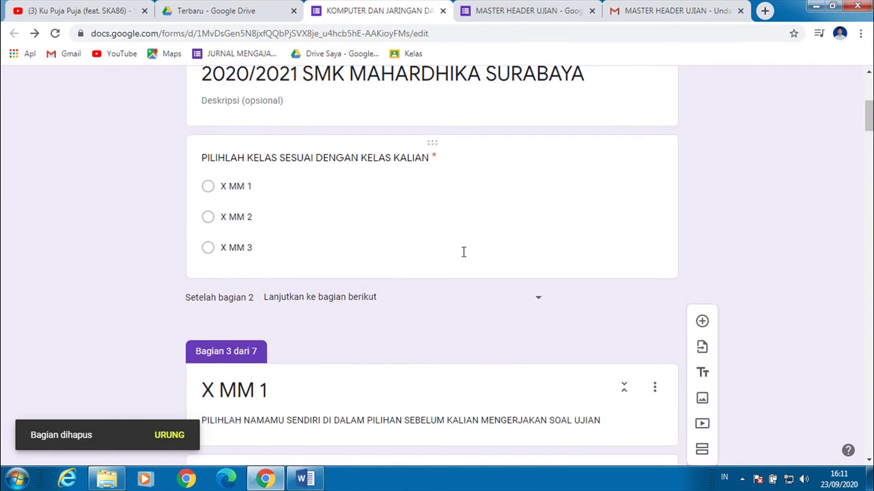
scroll(463, 254, "up", 5)
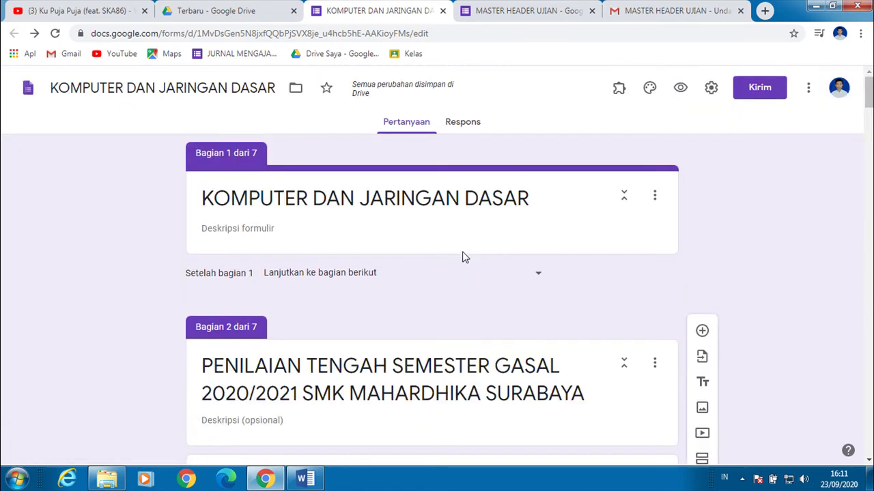
scroll(420, 312, "down", 3)
left_click(355, 335)
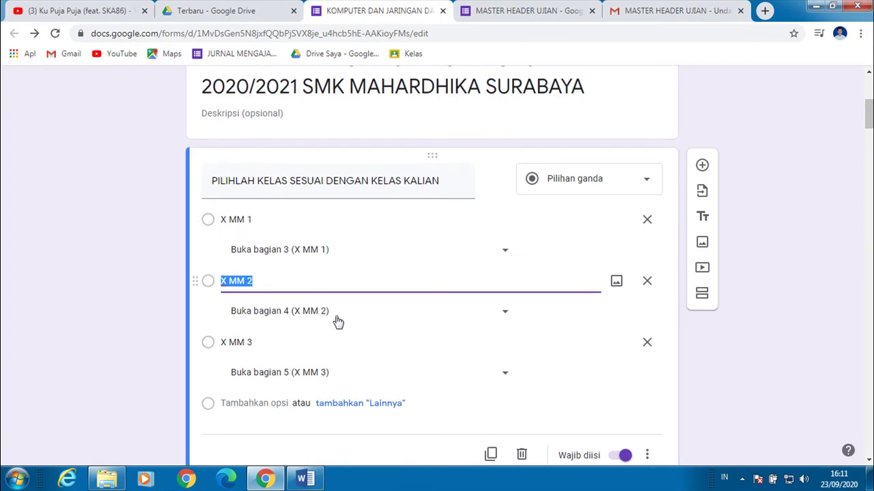
left_click(802, 184)
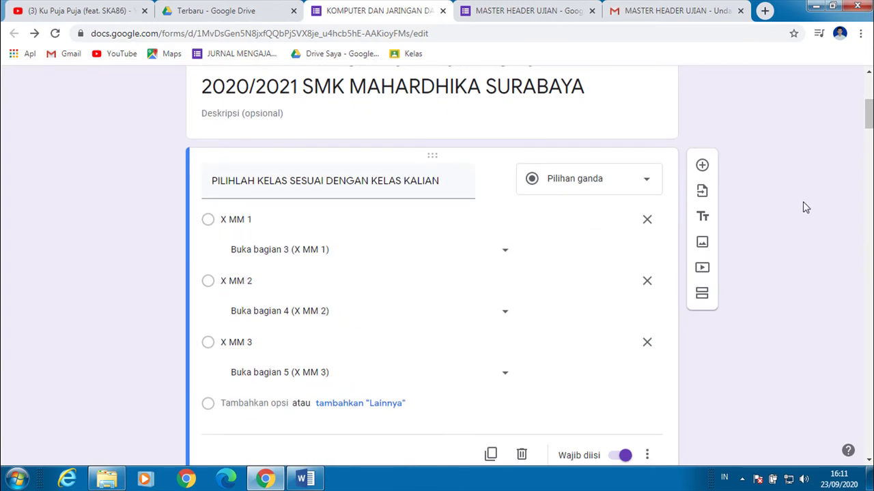
scroll(802, 201, "up", 5)
scroll(803, 203, "down", 2)
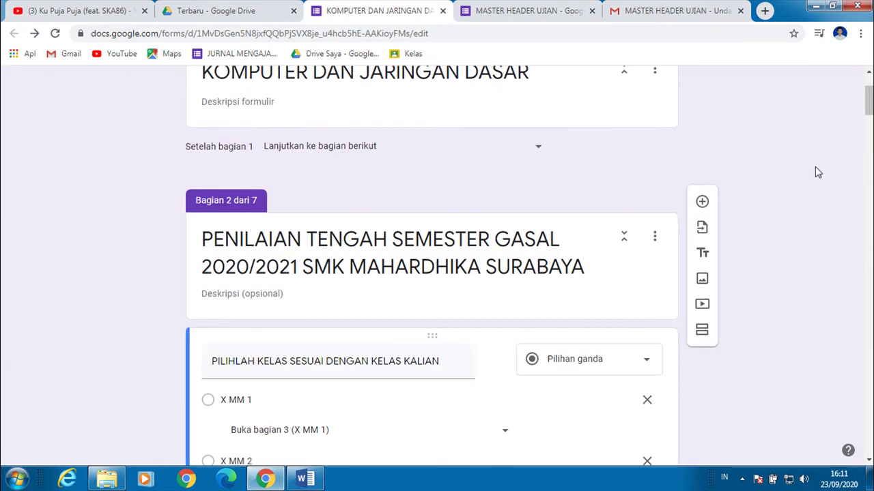
scroll(869, 98, "up", 1)
left_click_drag(869, 99, 869, 96)
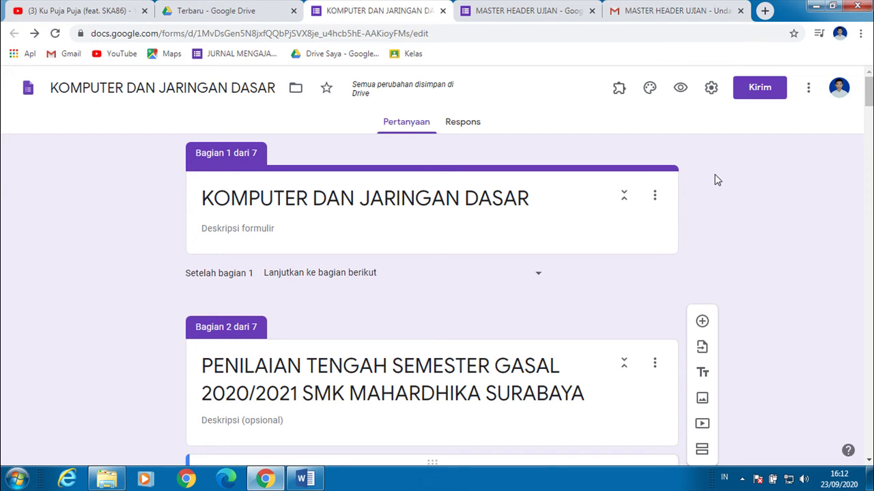
Step: Examine the TOKEN UJIAN and SOAL UJIAN sections at the end of the form, including the SOAL UJIAN description
left_click(617, 92)
left_click_drag(869, 100, 869, 451)
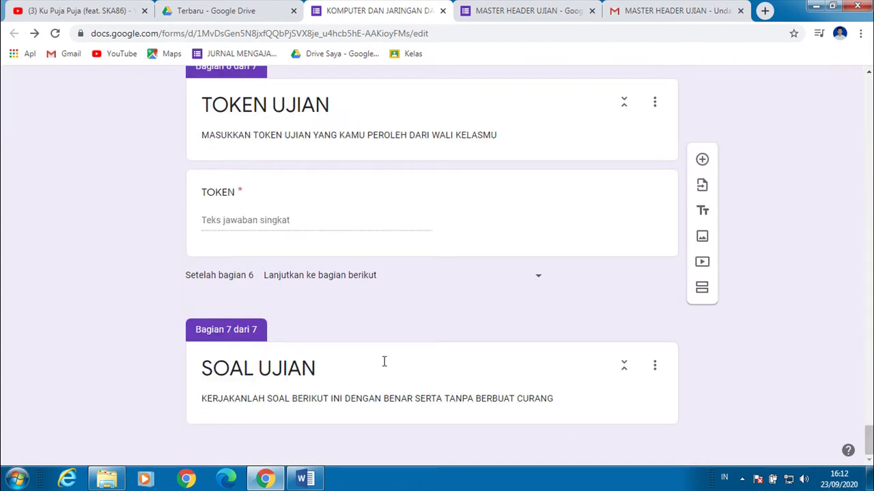
triple_click(580, 396)
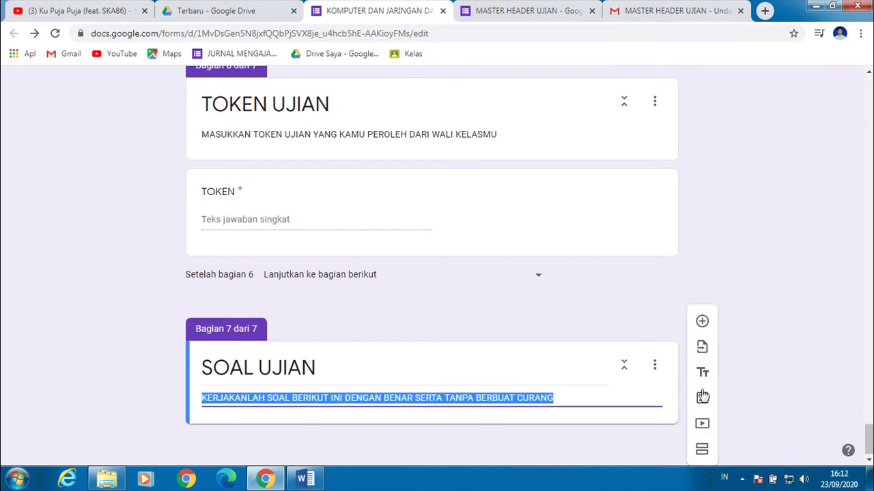
left_click_drag(871, 418, 872, 48)
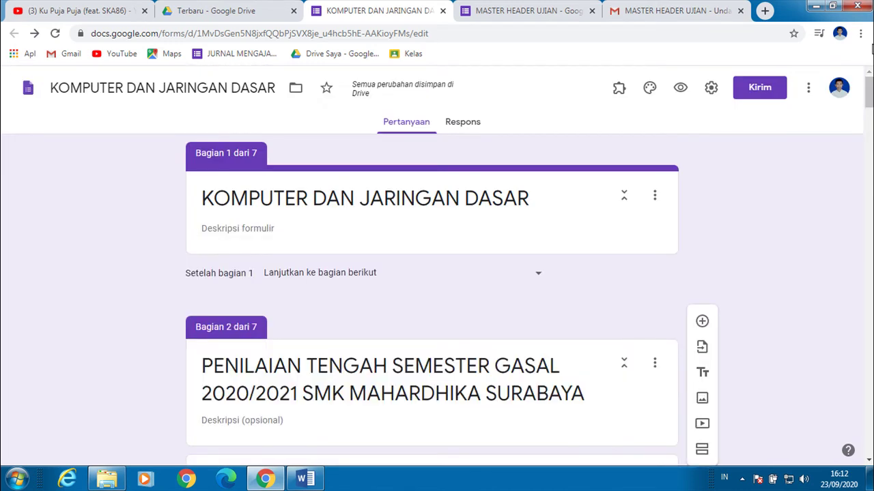
left_click(807, 91)
left_click(720, 372)
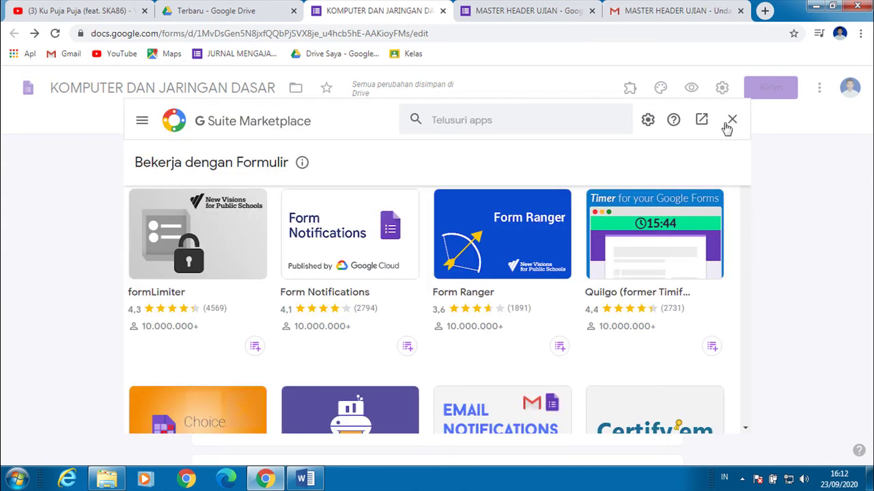
left_click(732, 119)
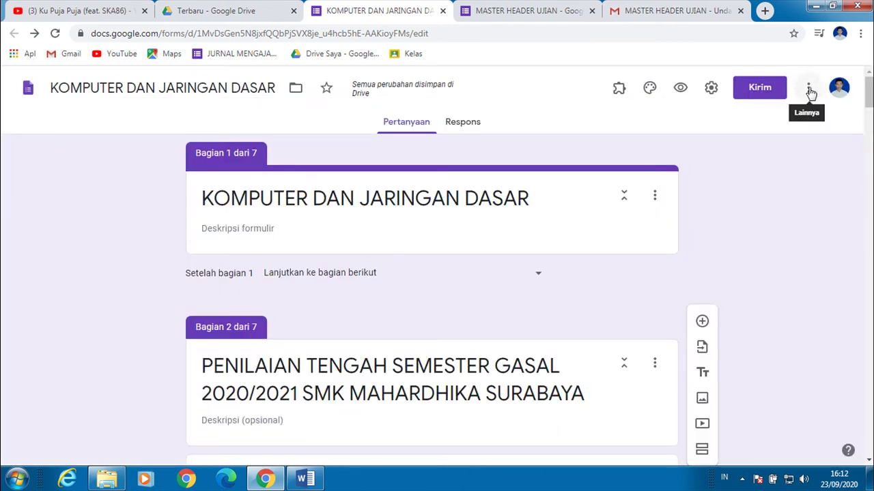
Step: Search the G Suite Marketplace add-ons for Form Builder and open its details page
left_click(809, 89)
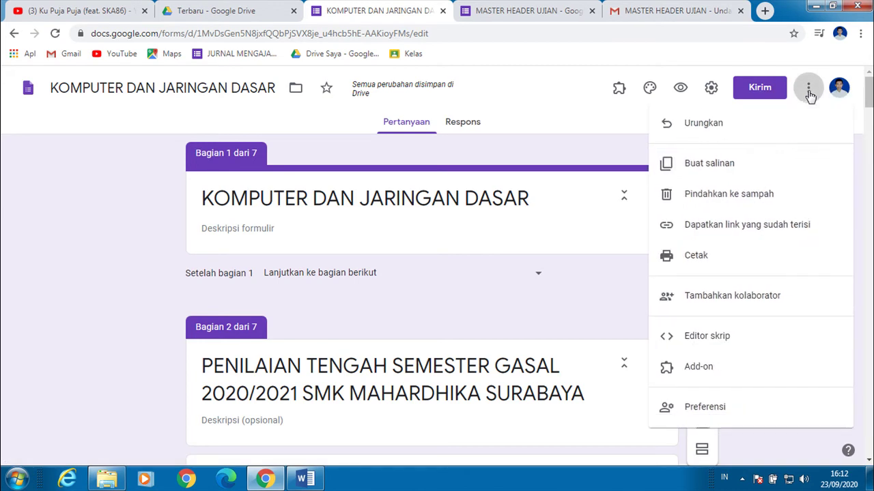
left_click(741, 377)
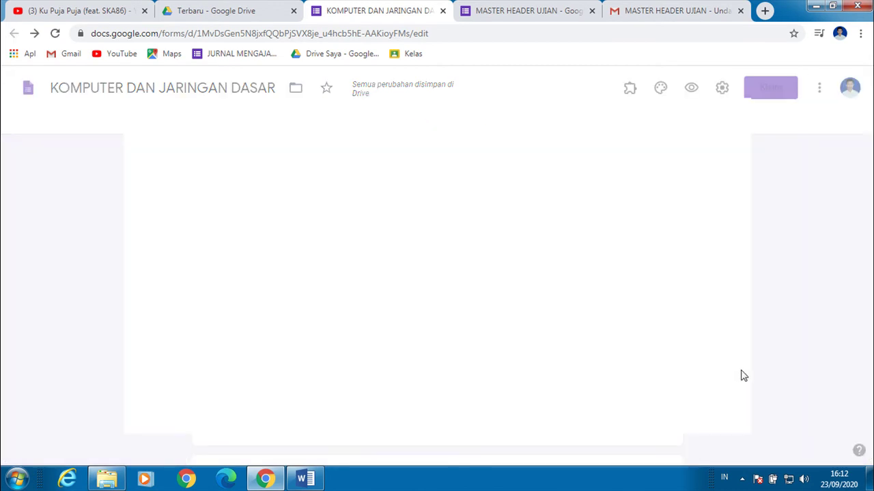
left_click(483, 123)
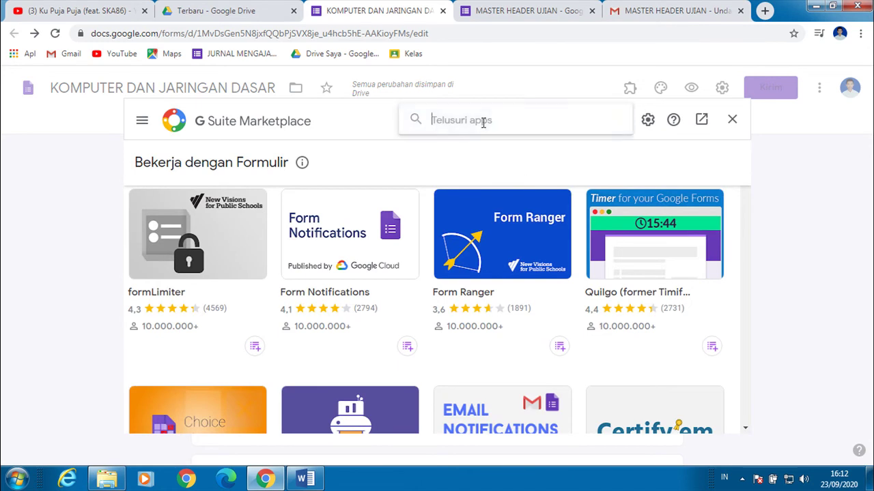
type("FORM ")
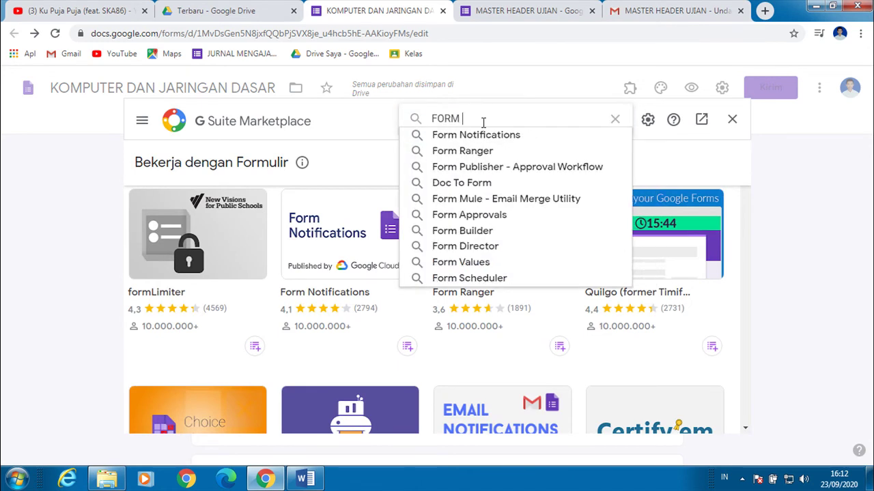
type("BUI")
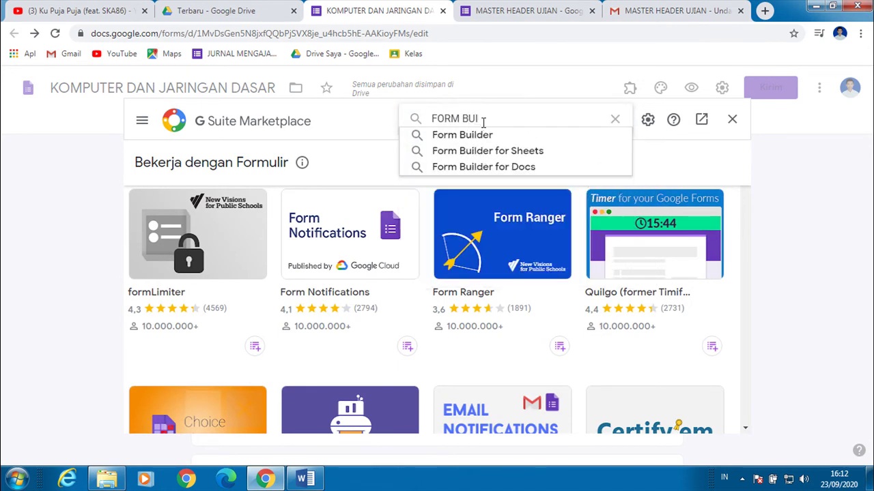
left_click(505, 139)
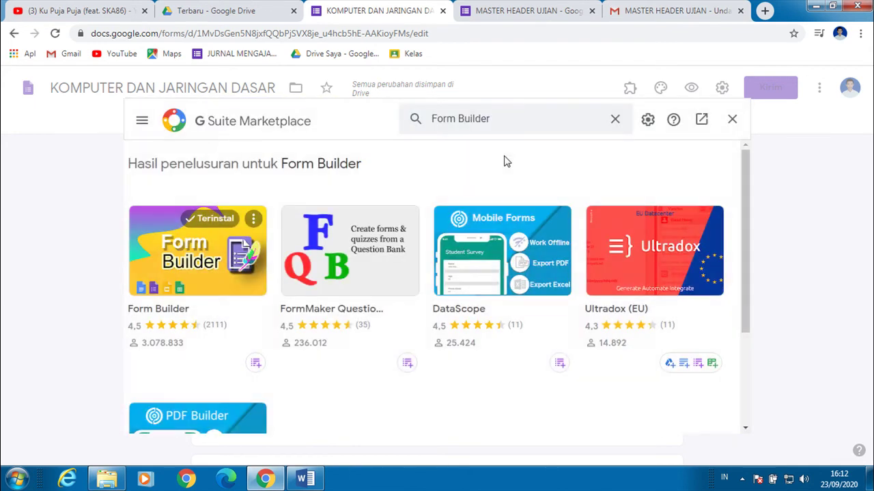
left_click(179, 268)
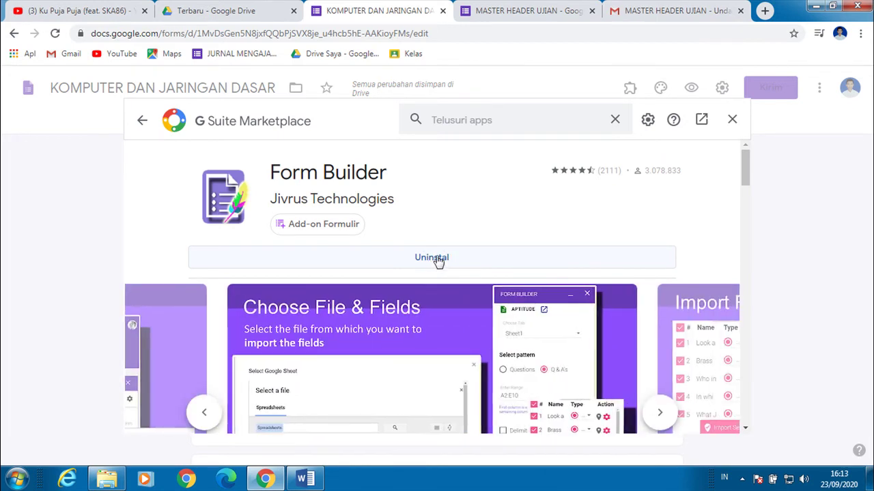
Step: Uninstall the Form Builder add-on, then reinstall it with the signed-in Google account's permission and leave the marketplace
left_click(435, 263)
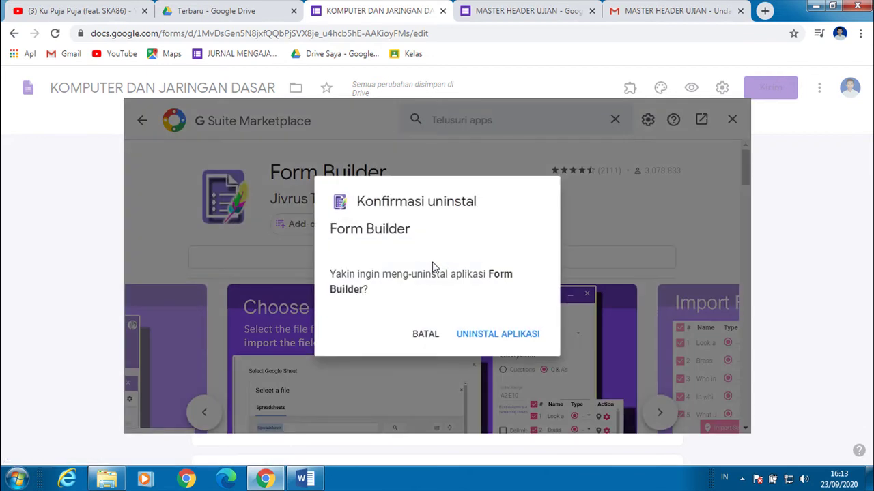
left_click(483, 335)
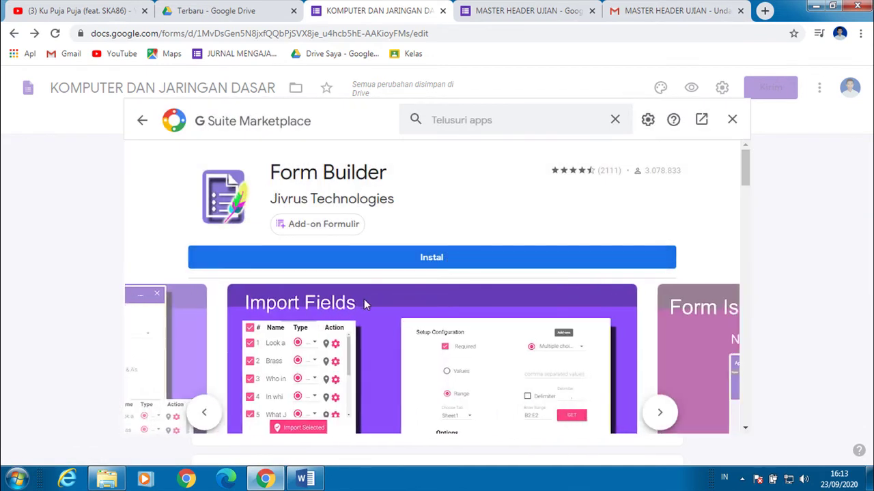
left_click(440, 257)
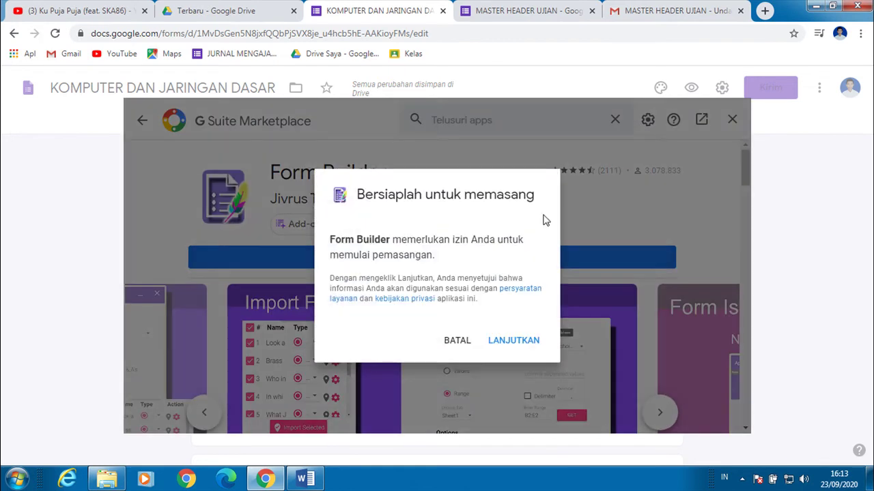
left_click(527, 347)
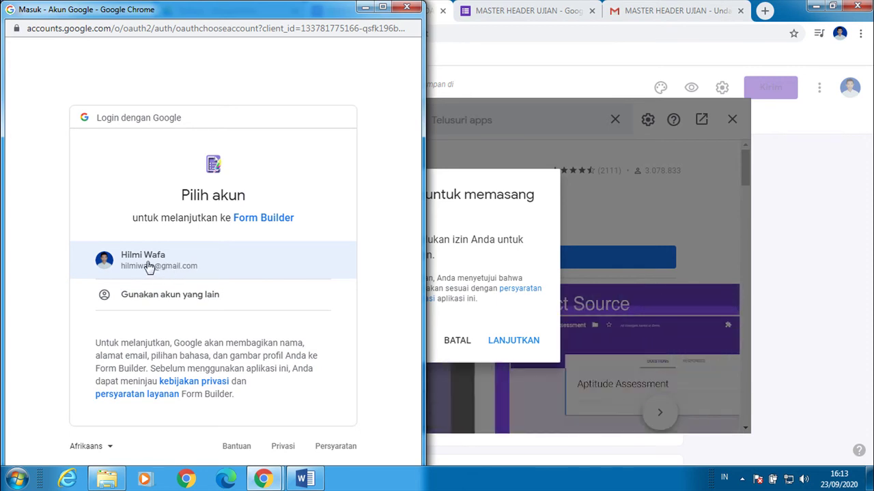
left_click(80, 267)
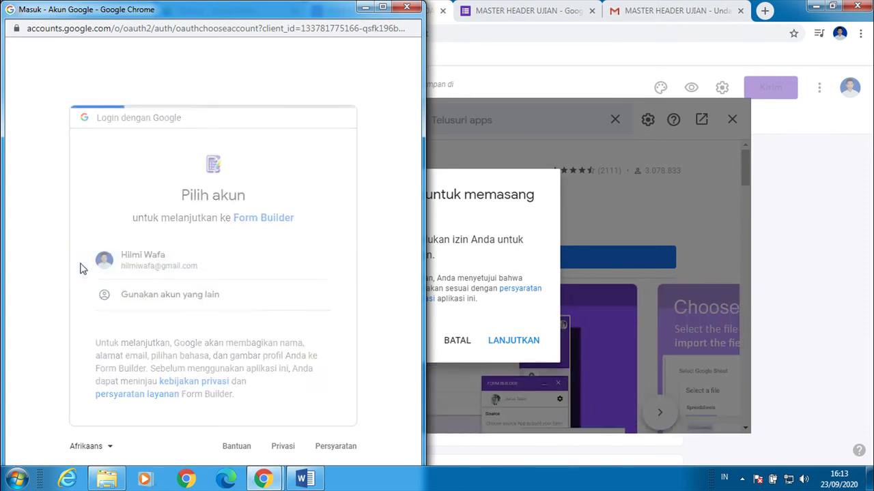
scroll(160, 280, "down", 10)
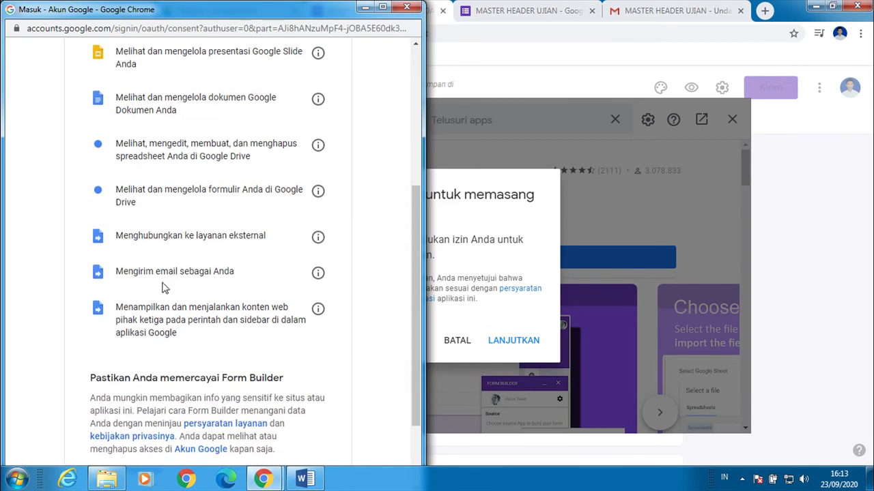
left_click(305, 405)
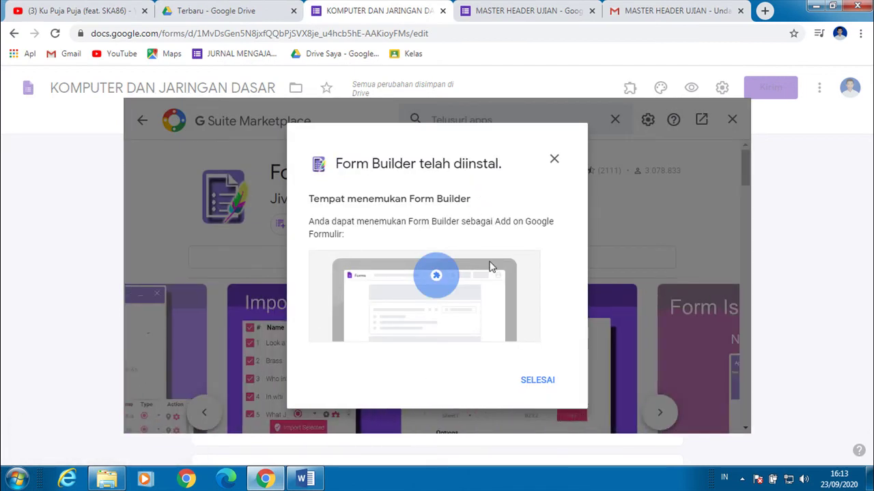
left_click(544, 382)
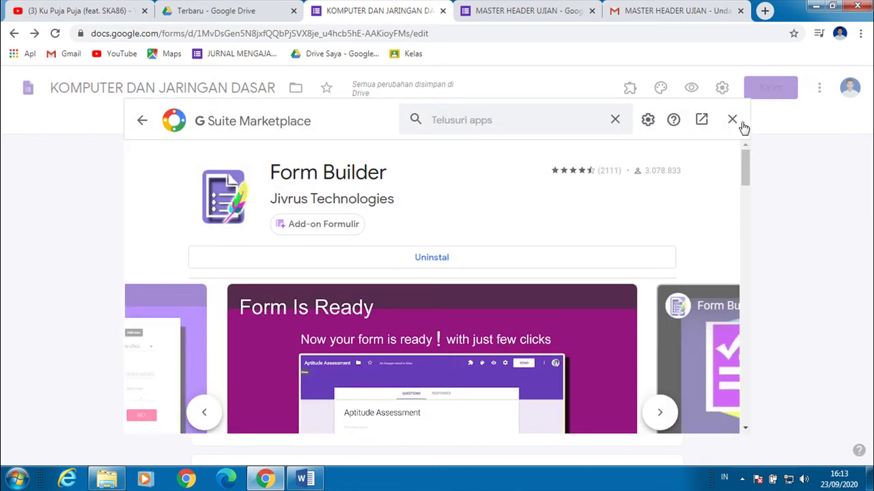
left_click(732, 121)
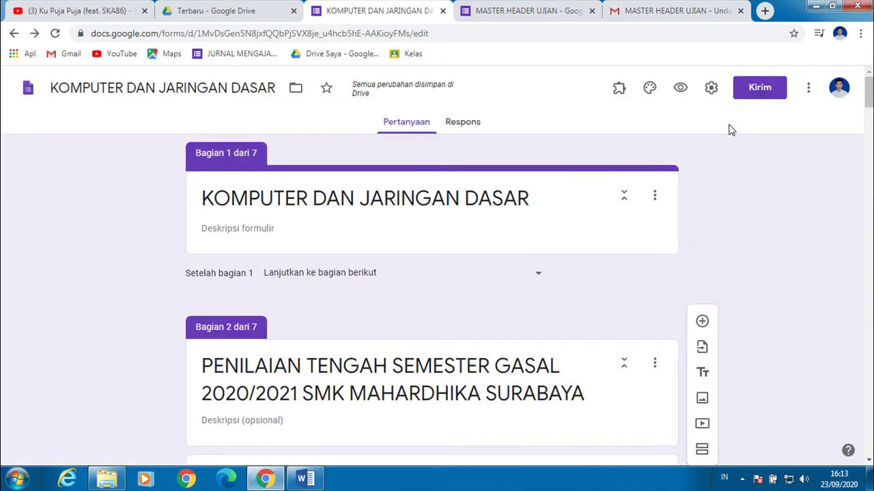
Step: Start the Form Builder add-on on the exam form and look at its Google Docs file selection, closing it without choosing a file
left_click(619, 88)
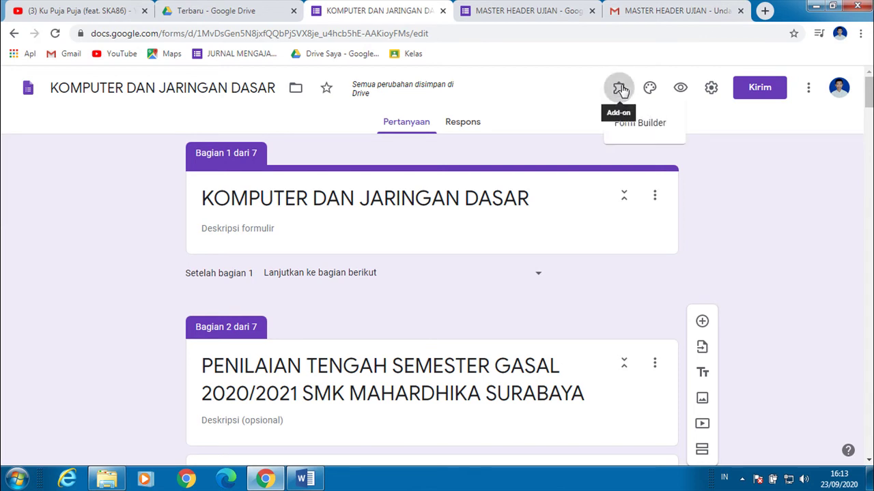
left_click(619, 88)
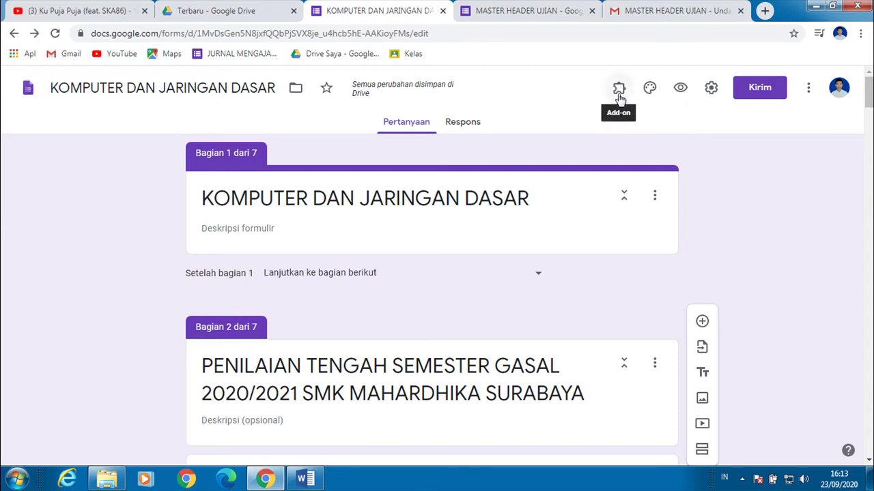
left_click(619, 92)
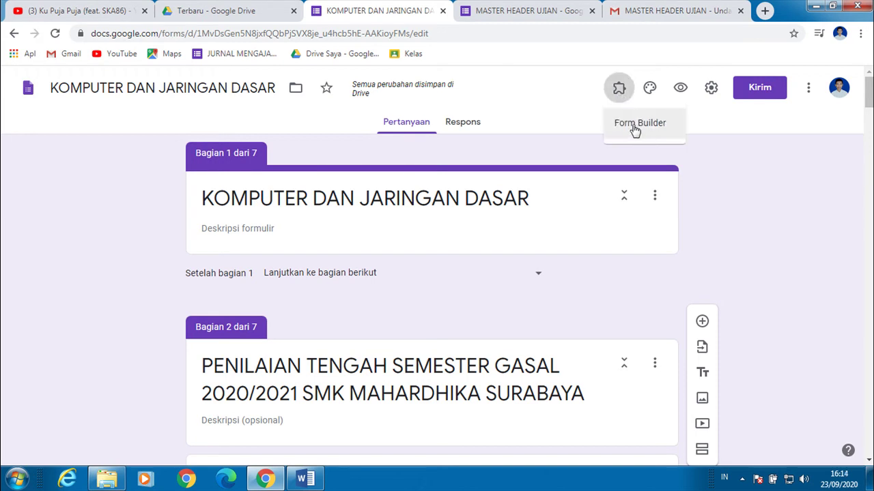
left_click(630, 130)
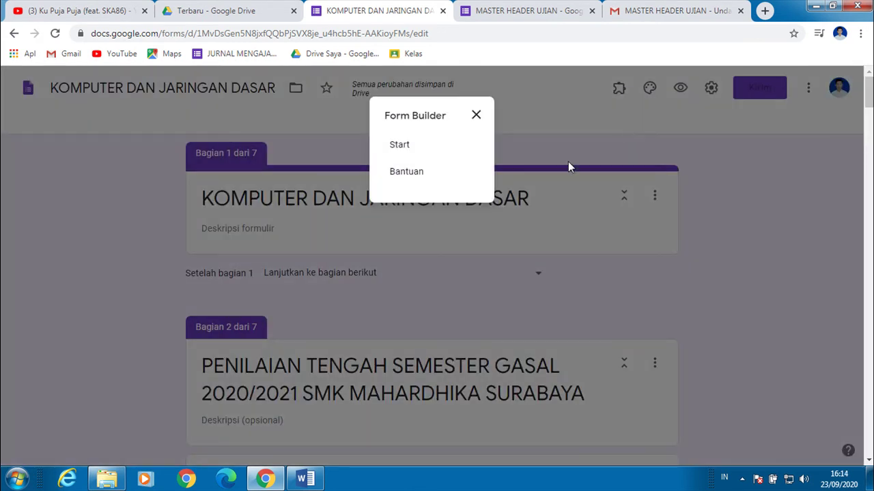
left_click(429, 149)
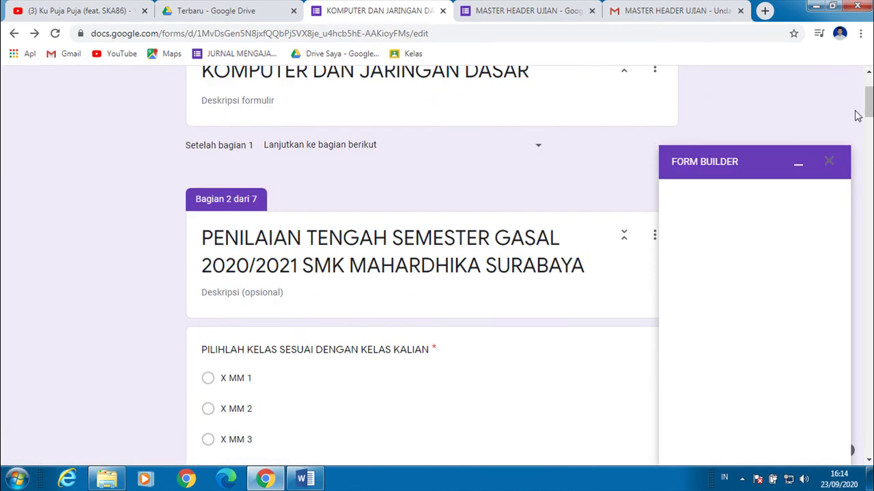
left_click_drag(868, 109, 866, 472)
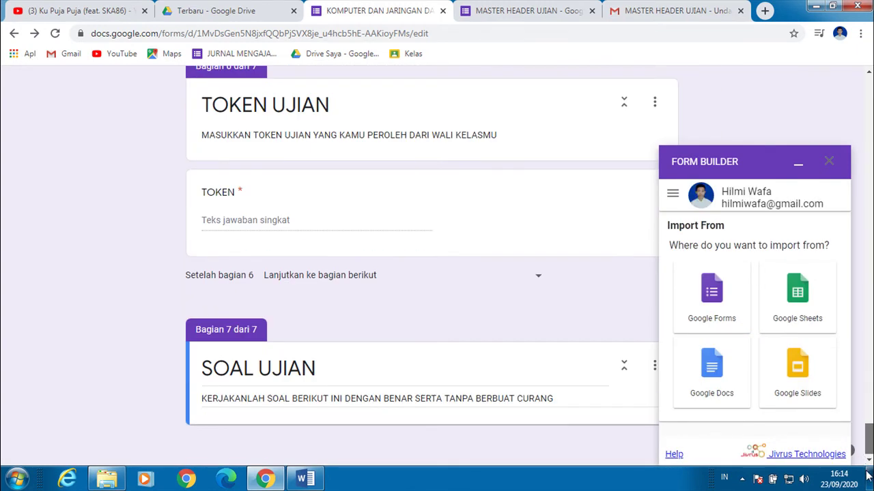
left_click(712, 369)
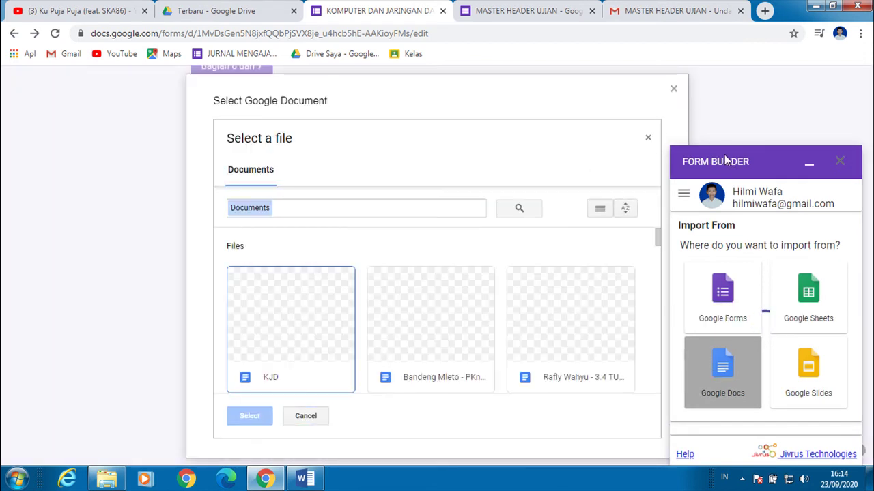
left_click(673, 91)
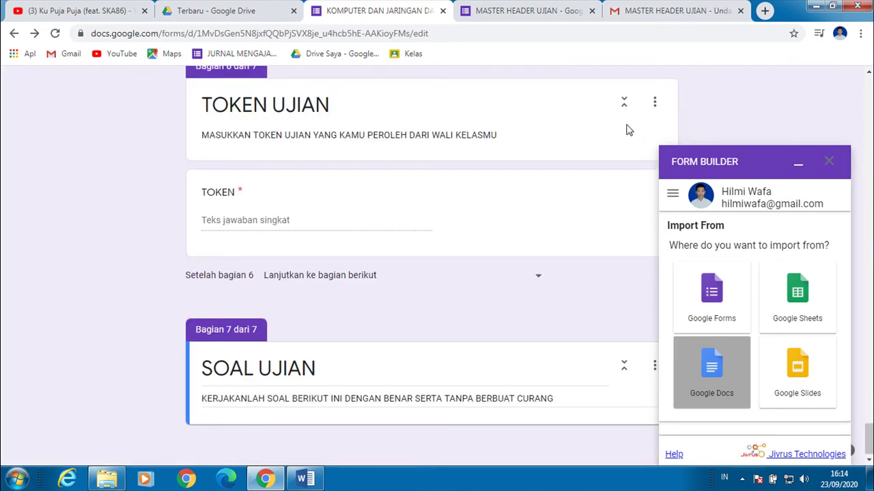
Step: Switch to Word and examine how the KJD document lays out its questions and bulleted answer options, then return to the form
left_click(305, 480)
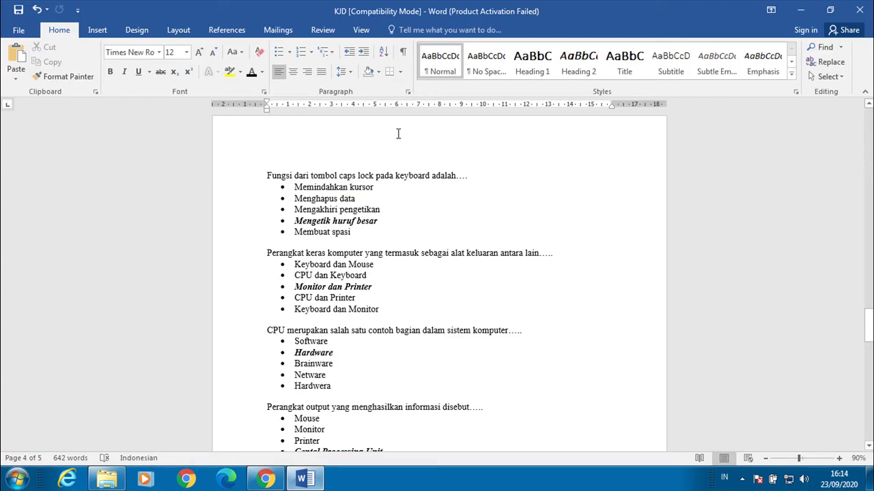
left_click(362, 236)
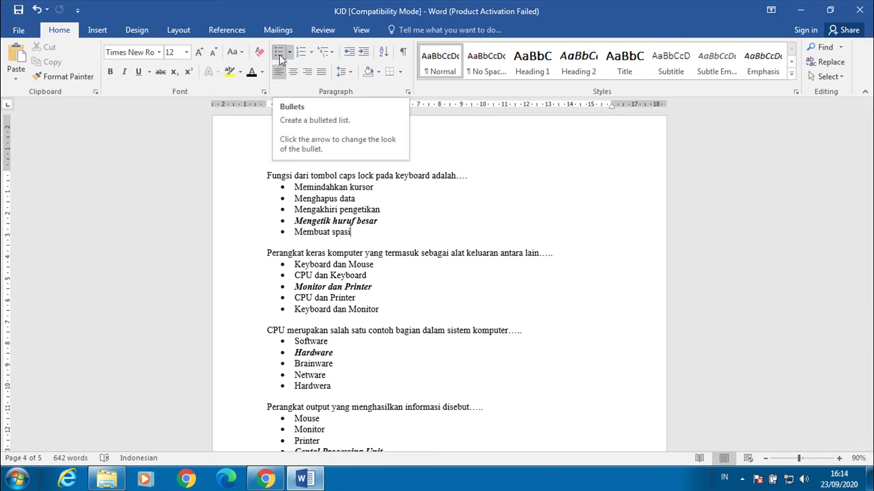
left_click(324, 198)
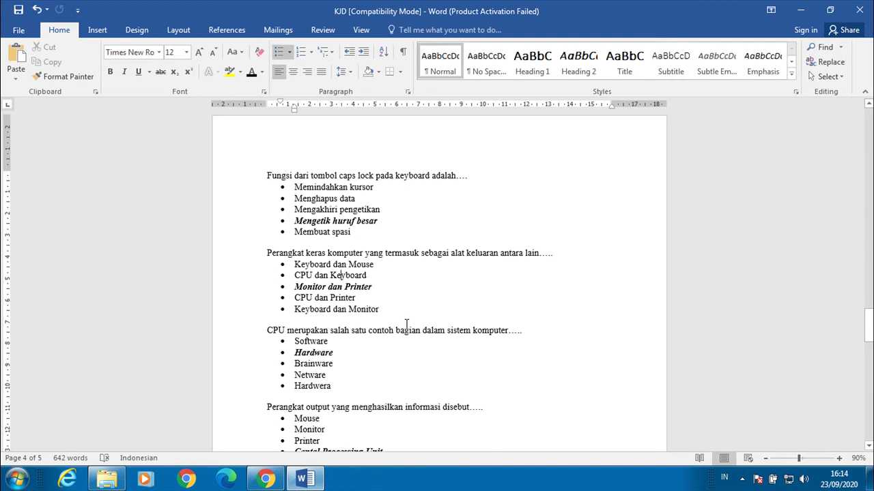
scroll(365, 316, "down", 2)
scroll(365, 316, "up", 1)
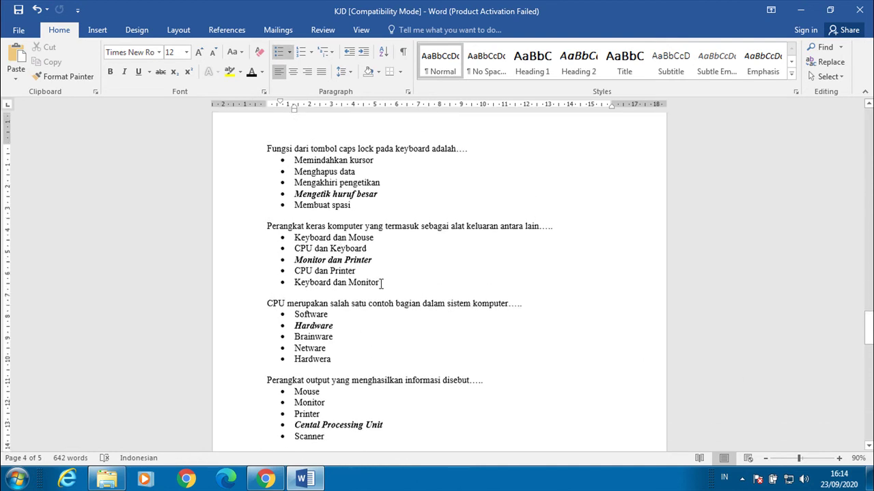
scroll(306, 279, "down", 6)
scroll(305, 279, "down", 7)
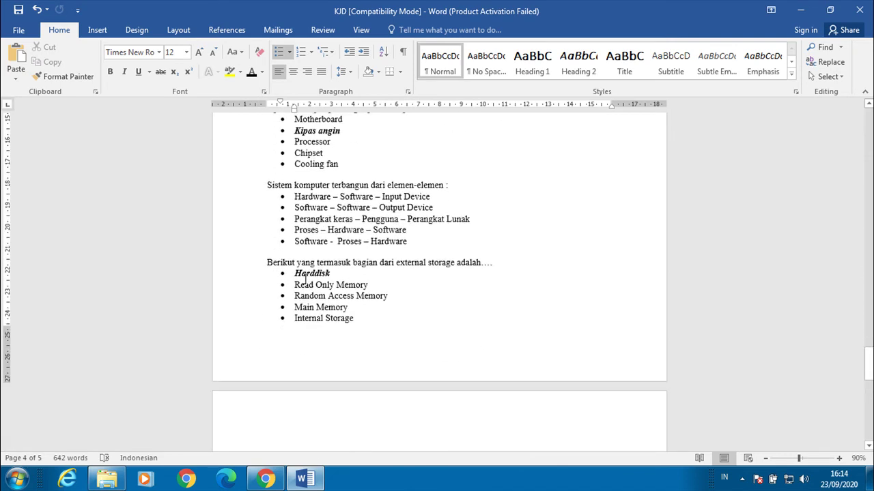
scroll(305, 276, "up", 20)
left_click_drag(868, 300, 868, 127)
left_click(801, 10)
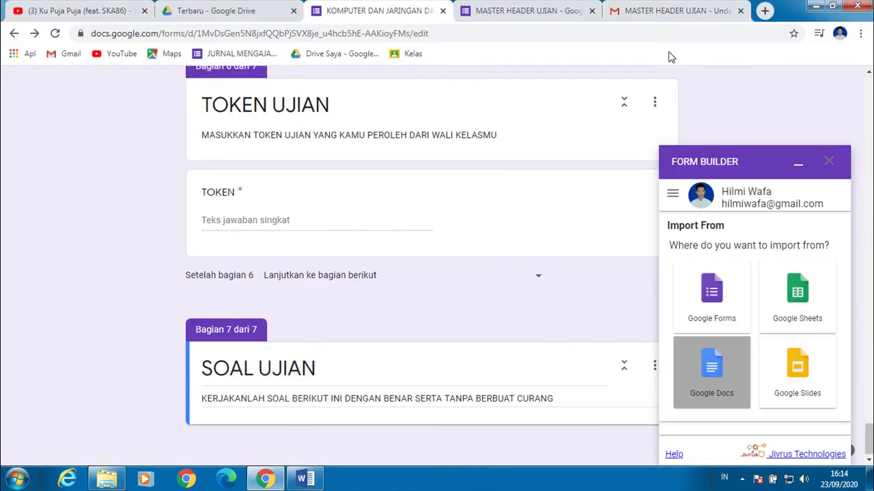
Step: Switch to Google Drive and upload the KJD Word file from the PTS SOURCE folder
left_click(218, 13)
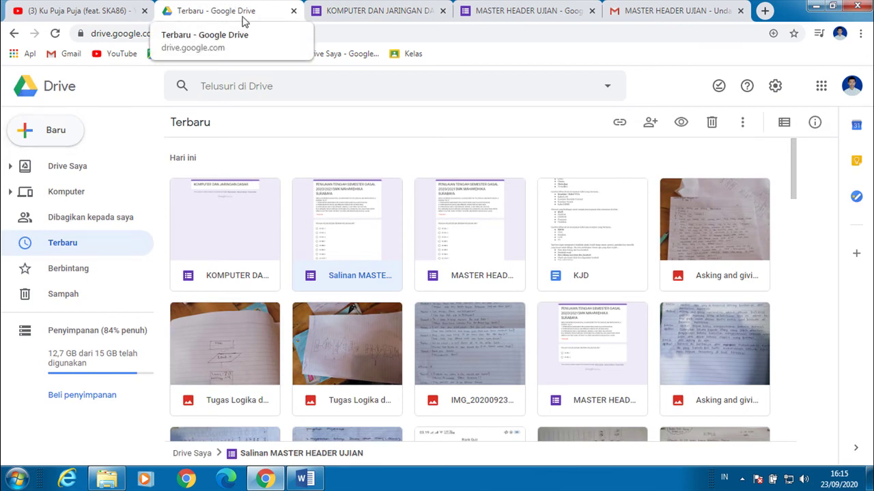
left_click(55, 130)
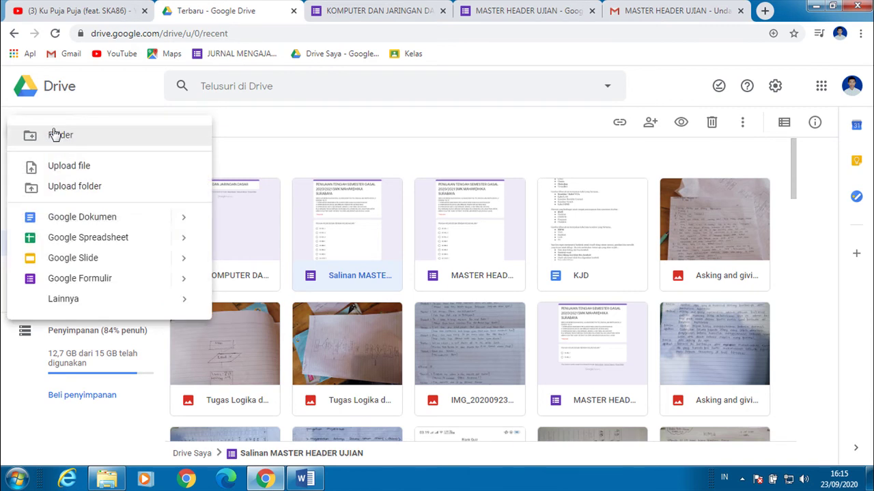
left_click(86, 169)
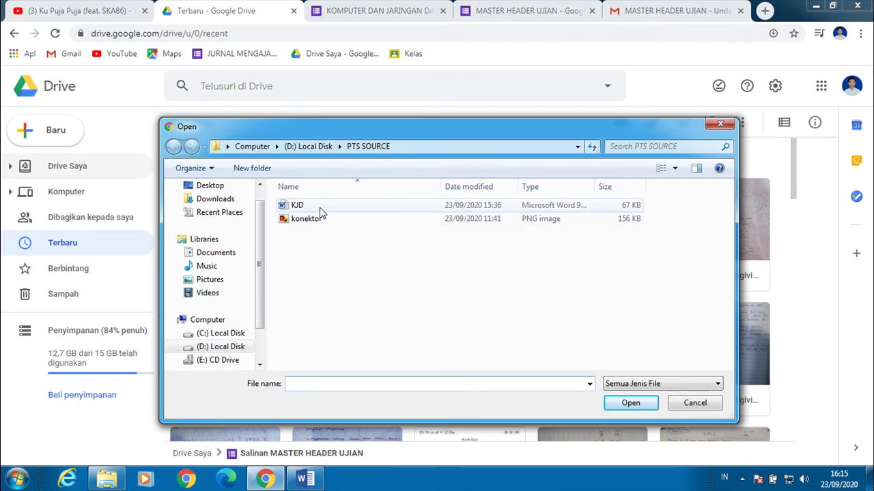
left_click(321, 206)
left_click(636, 407)
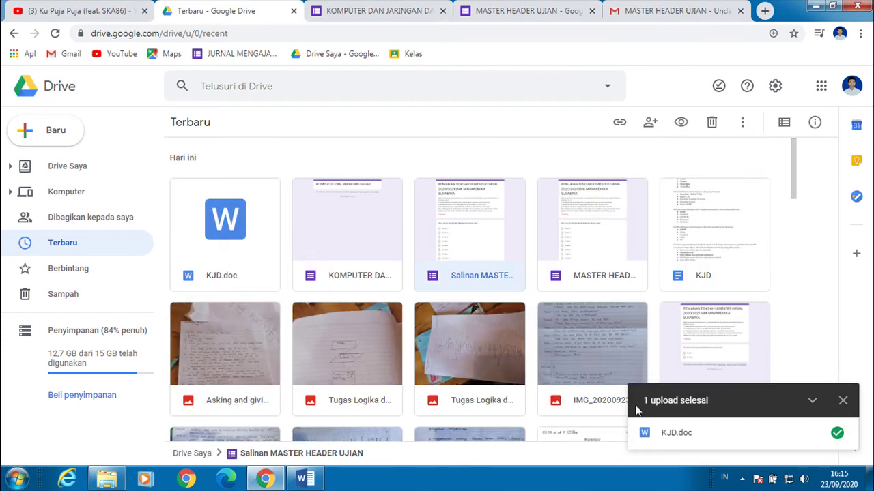
Step: Open the uploaded KJD.doc with Google Docs and save it as a Google Docs document
double_click(232, 216)
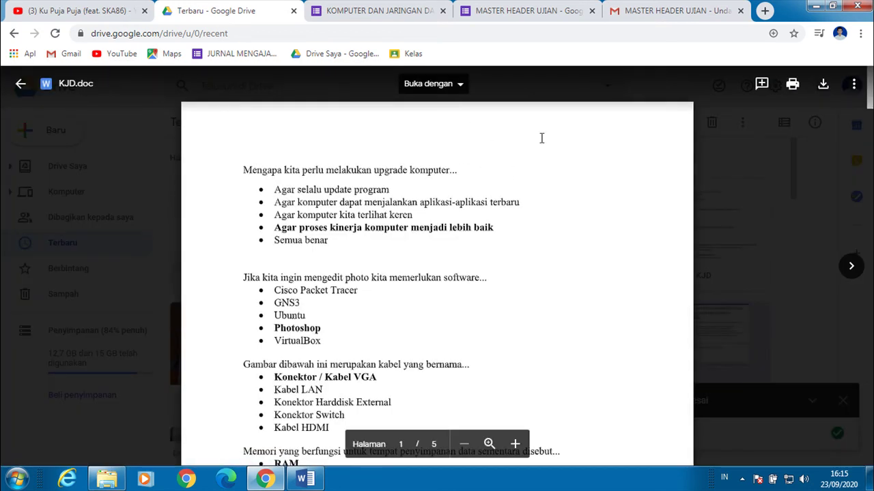
left_click(450, 86)
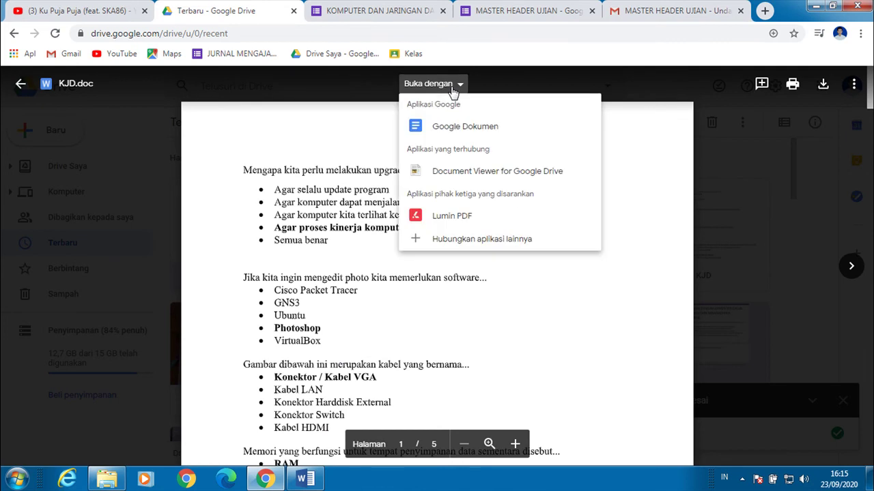
left_click(510, 129)
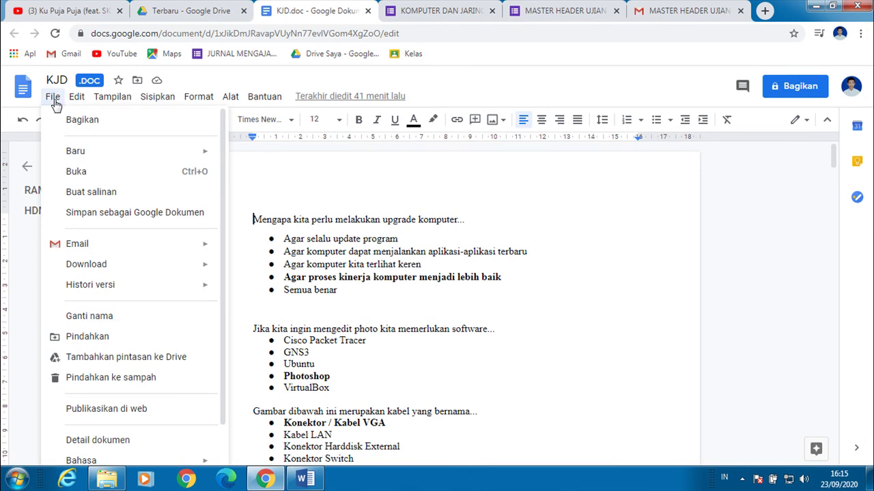
left_click(95, 217)
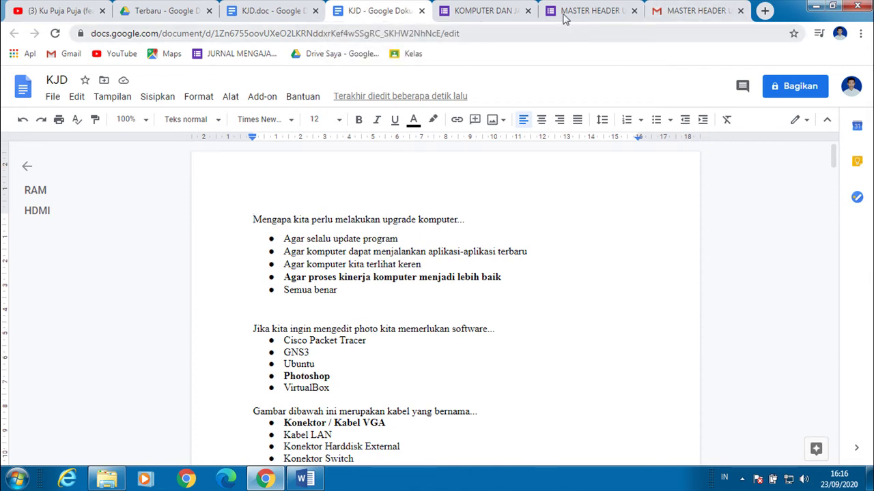
Step: Back in the exam form, choose the first KJD document as Form Builder's Google Docs source and import all 30 questions
left_click(488, 11)
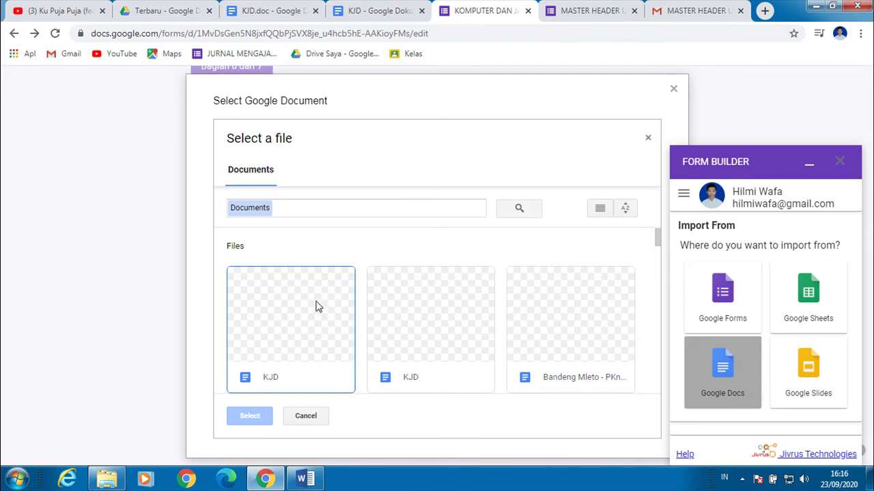
left_click(302, 322)
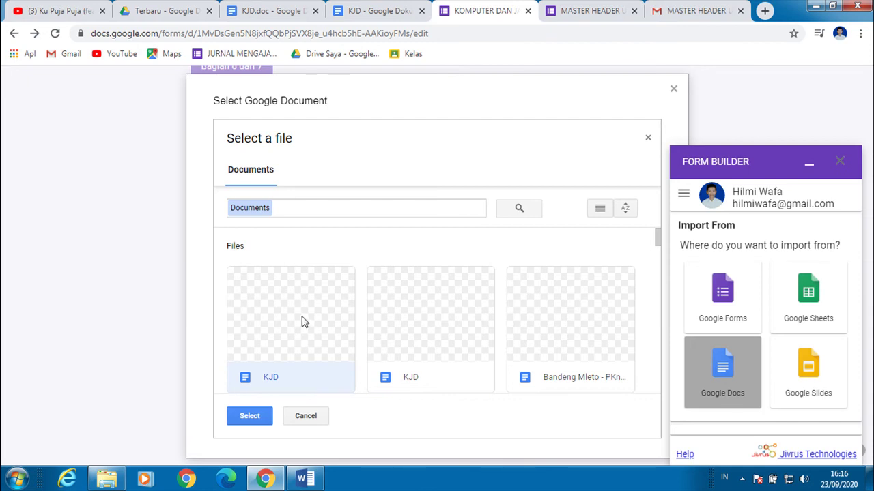
left_click(249, 417)
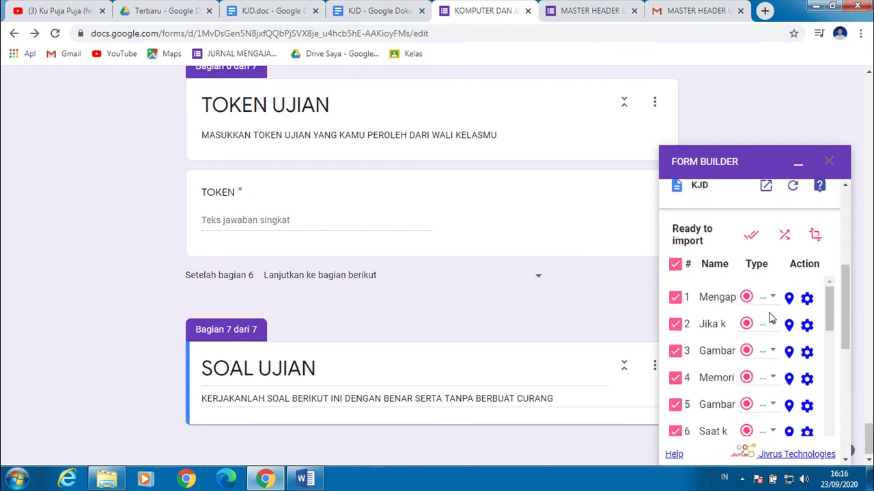
scroll(766, 336, "down", 3)
scroll(765, 340, "down", 7)
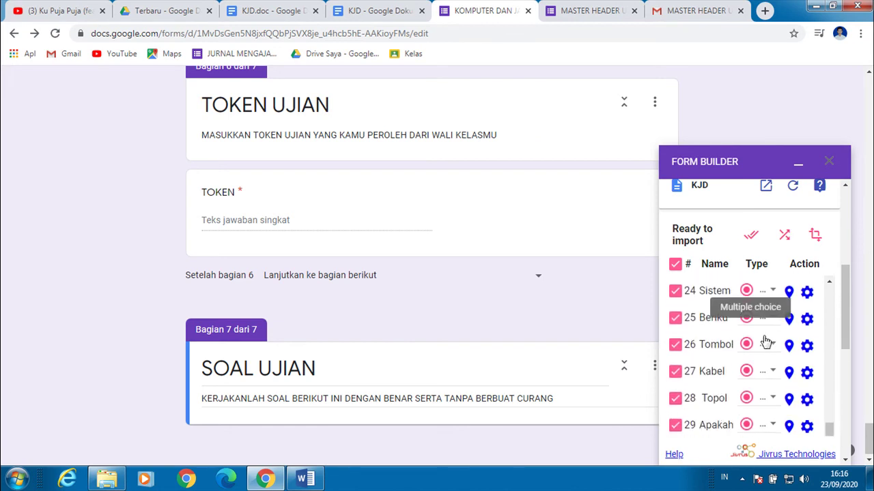
scroll(723, 368, "down", 3)
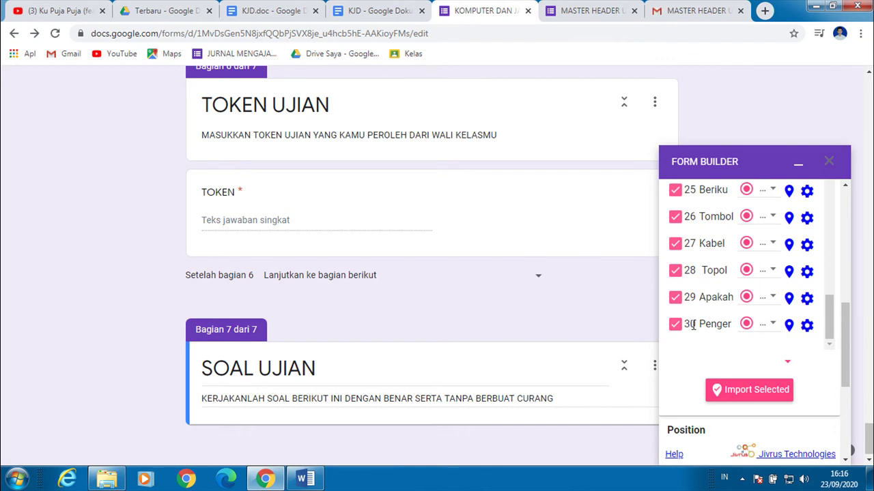
left_click(737, 397)
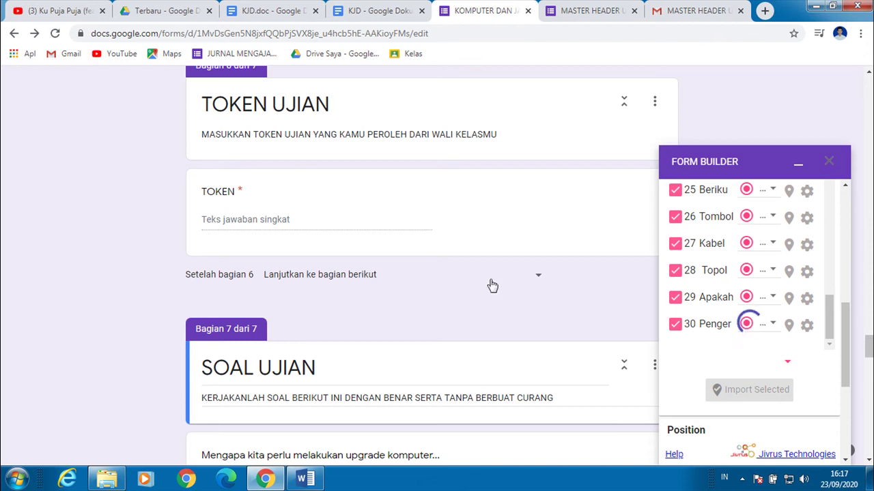
Step: Examine the imported questions and their answer options in the SOAL UJIAN section through to the end of the form
scroll(364, 300, "down", 12)
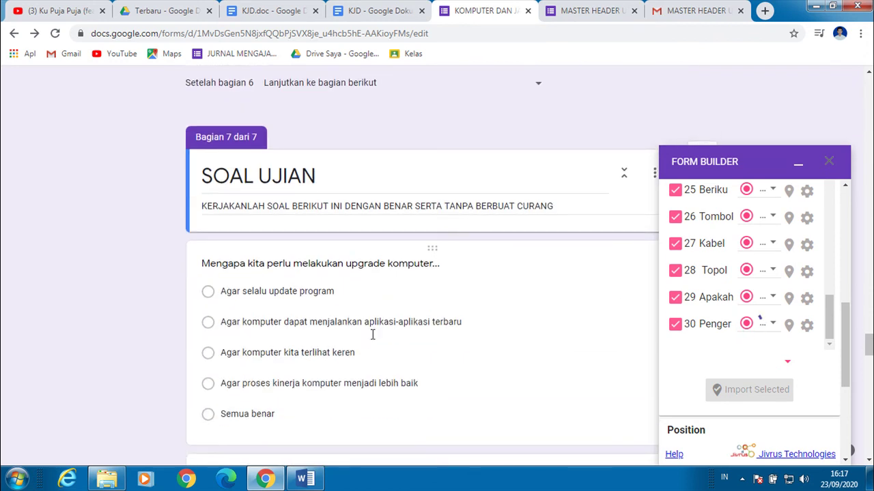
scroll(355, 339, "down", 8)
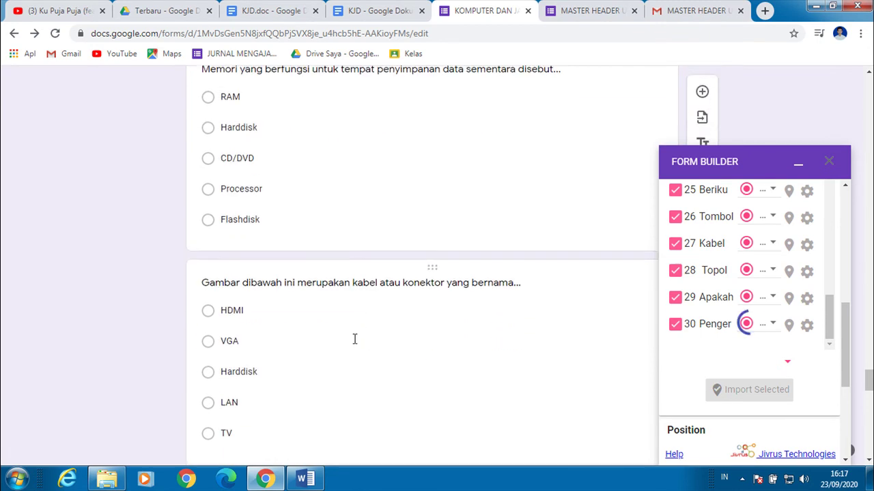
scroll(354, 339, "down", 11)
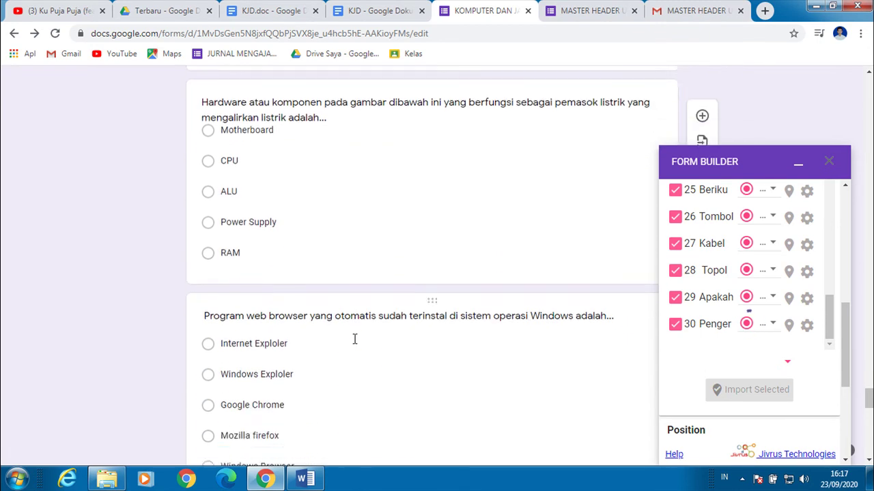
scroll(354, 339, "down", 8)
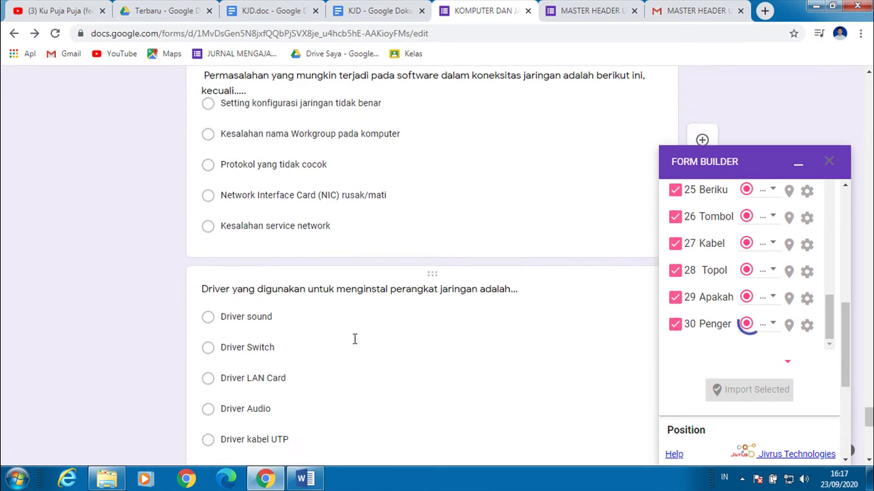
scroll(354, 339, "down", 8)
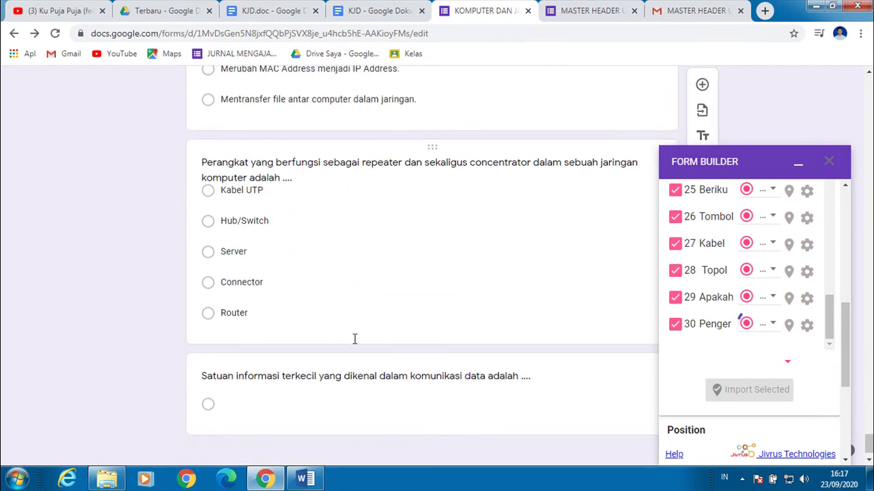
scroll(354, 340, "down", 7)
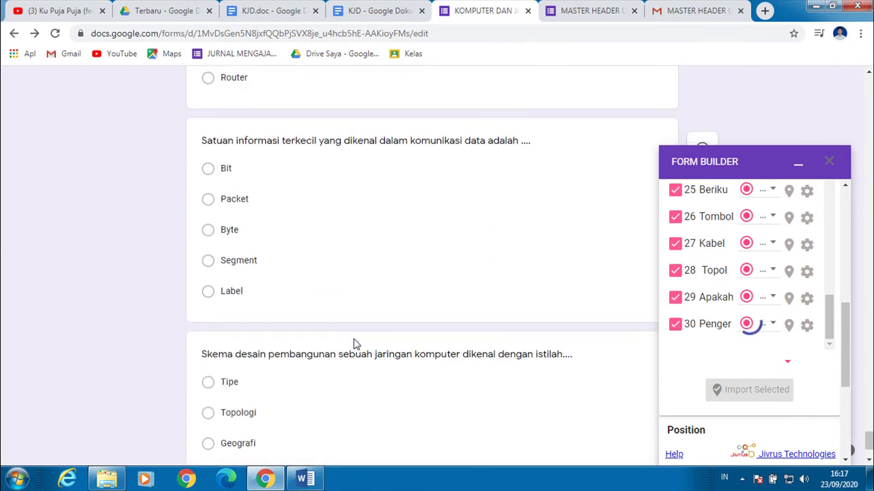
scroll(354, 340, "down", 3)
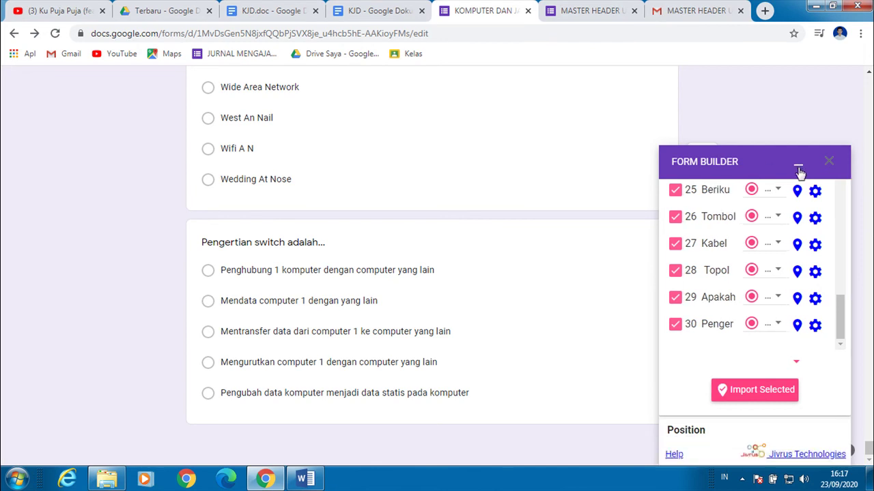
Step: Minimise the Form Builder window and examine the form's sections from the title through the class lists to the SOAL UJIAN questions
left_click(799, 159)
left_click_drag(869, 448, 867, 97)
scroll(816, 248, "down", 3)
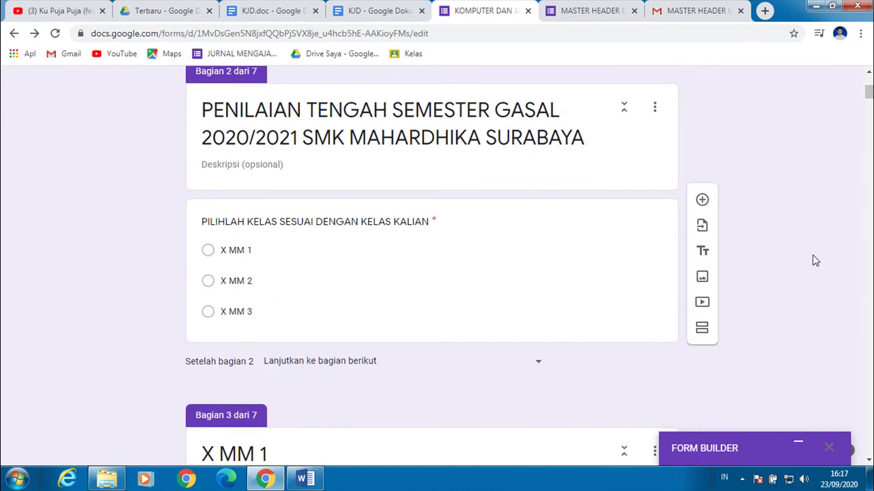
scroll(812, 255, "up", 3)
scroll(812, 258, "down", 5)
scroll(811, 259, "up", 5)
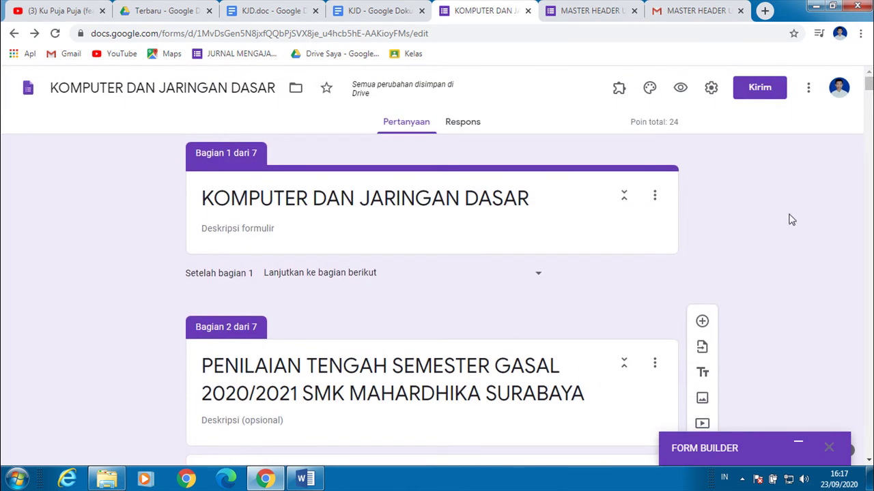
scroll(790, 218, "down", 9)
scroll(790, 220, "down", 15)
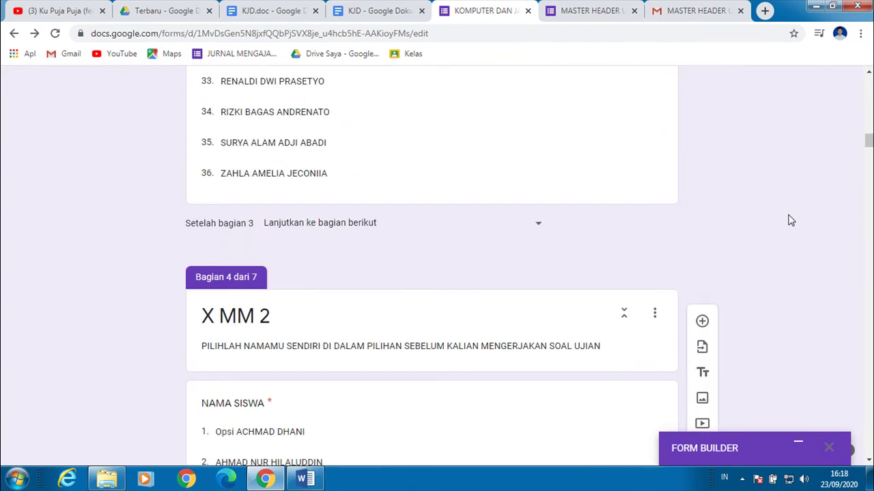
scroll(790, 219, "down", 15)
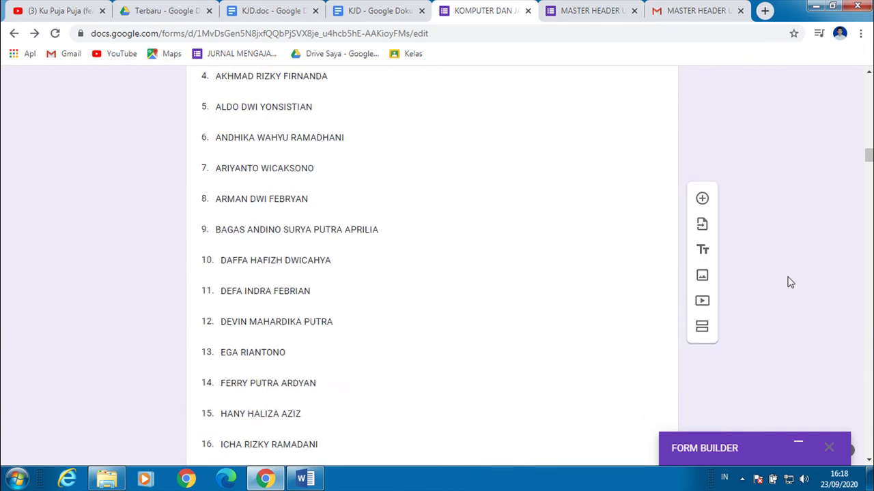
scroll(790, 282, "down", 20)
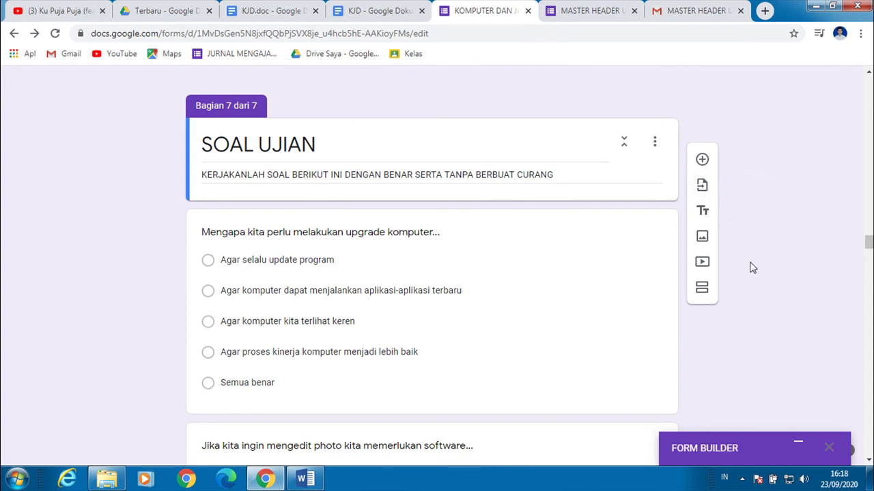
scroll(560, 283, "up", 1)
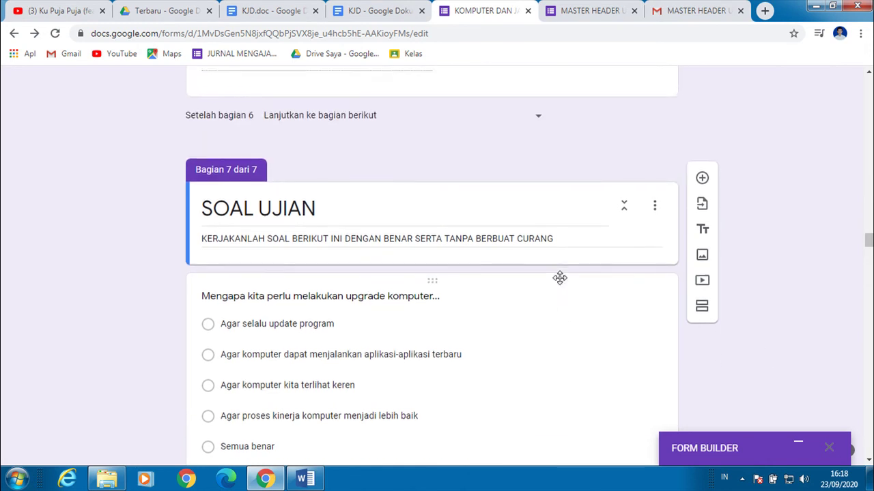
scroll(560, 283, "down", 5)
scroll(560, 284, "up", 3)
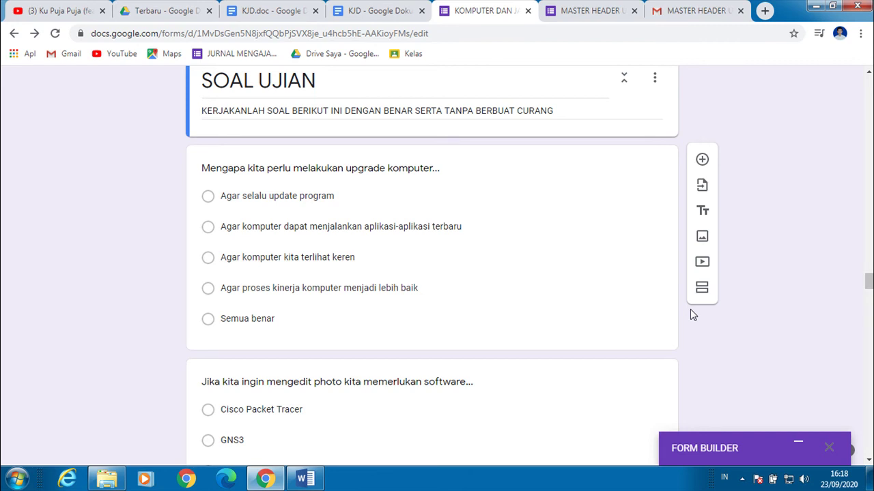
Step: Reload the exam form's page, and reload it again from the file error message
left_click_drag(869, 282, 863, 393)
left_click(56, 34)
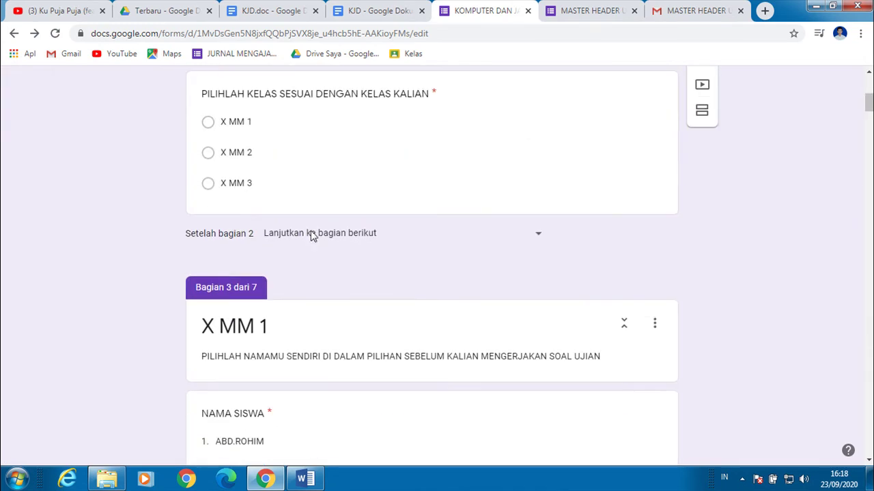
scroll(337, 275, "down", 6)
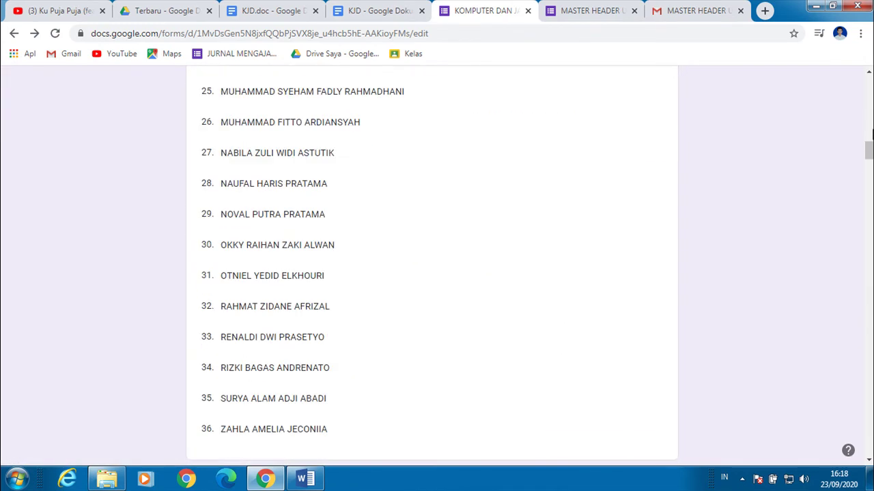
left_click_drag(870, 150, 869, 244)
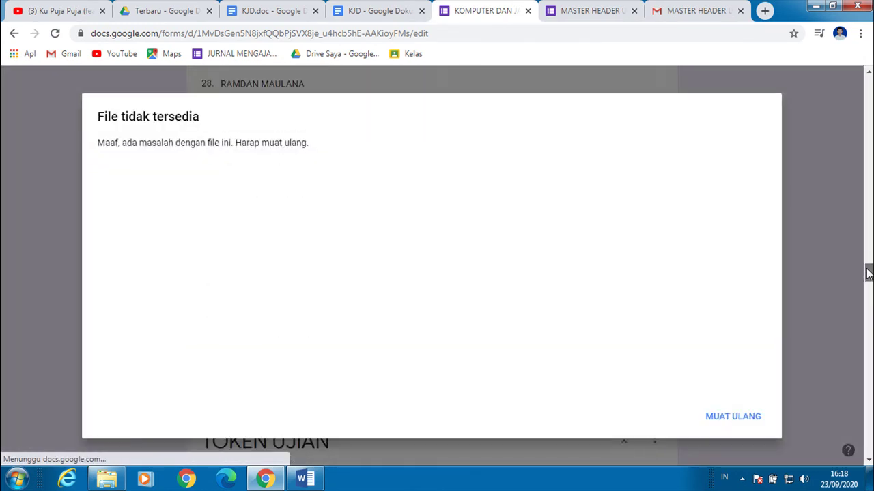
left_click(749, 426)
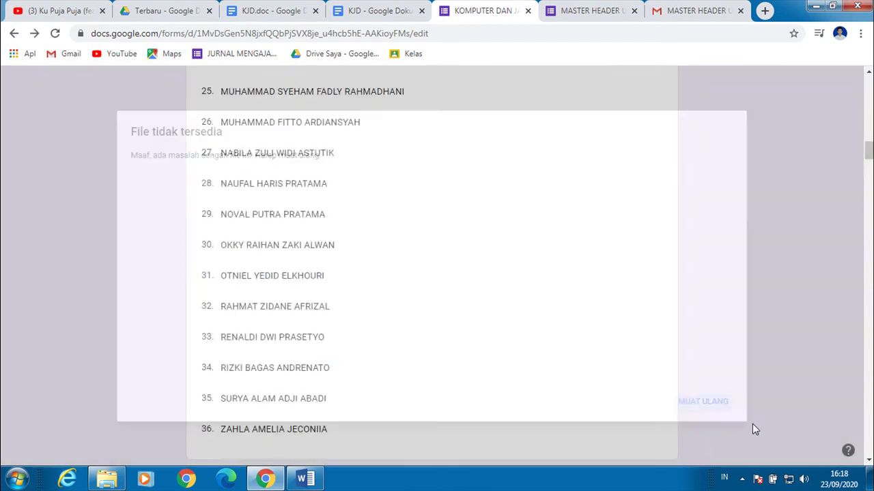
Step: Delete all four questions in the SOAL UJIAN section, from the computer upgrade question to the temporary memory question
scroll(628, 300, "down", 20)
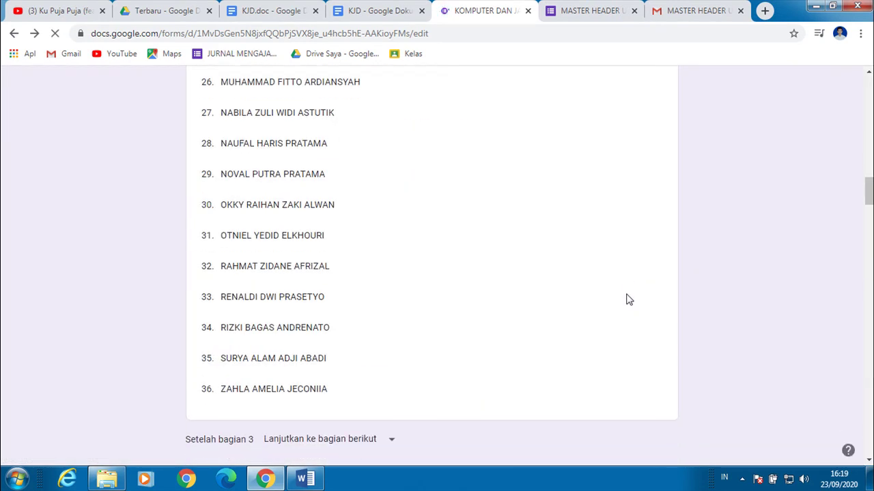
scroll(628, 299, "down", 20)
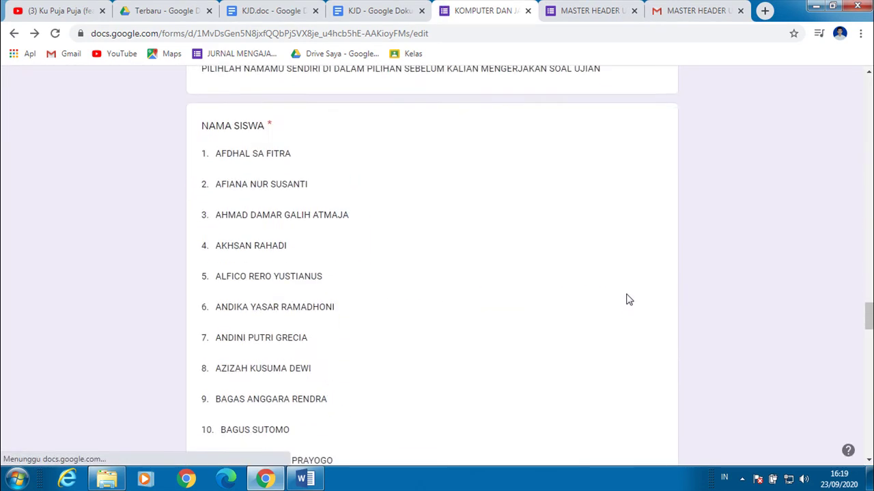
scroll(629, 299, "down", 10)
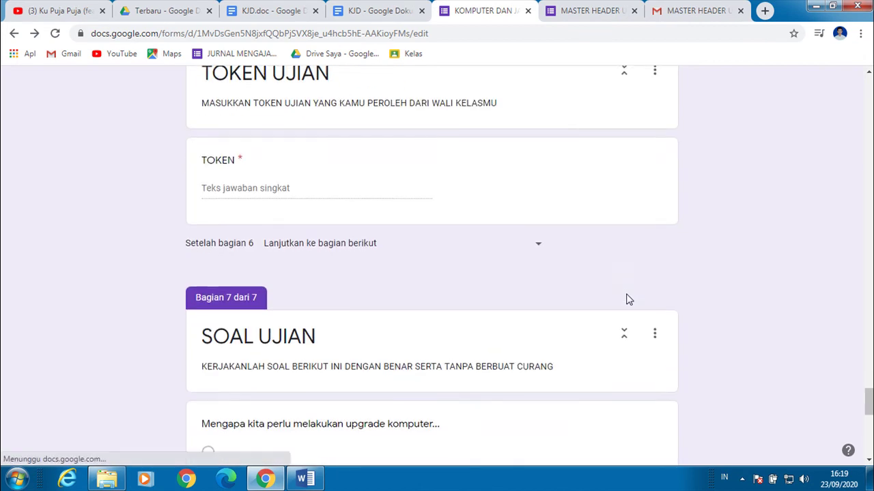
scroll(629, 299, "down", 2)
scroll(626, 298, "up", 4)
scroll(593, 216, "up", 1)
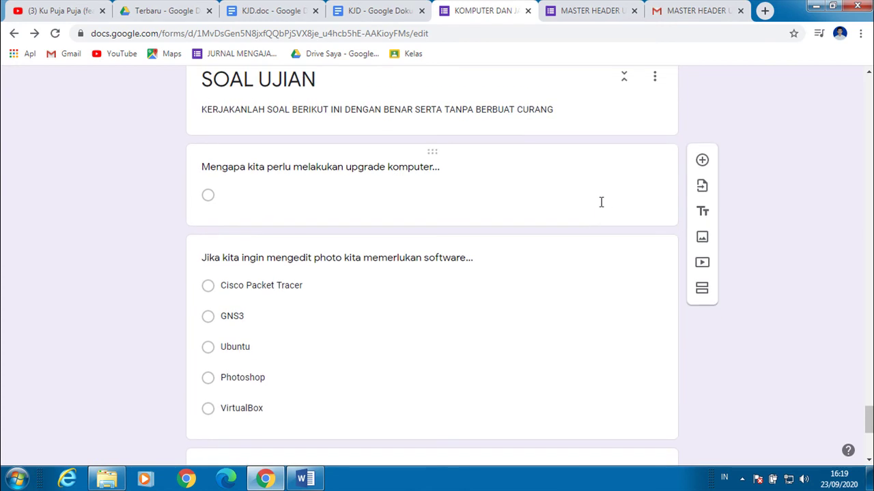
left_click(599, 202)
left_click(525, 297)
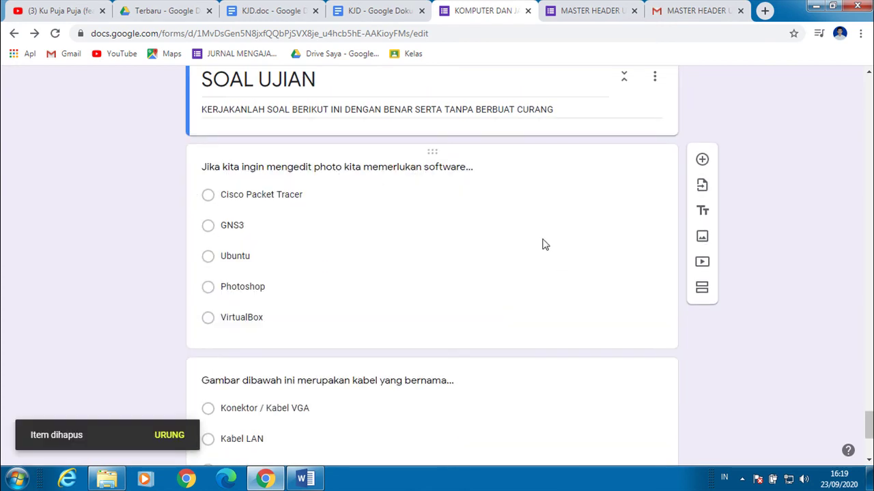
left_click(549, 224)
left_click(522, 399)
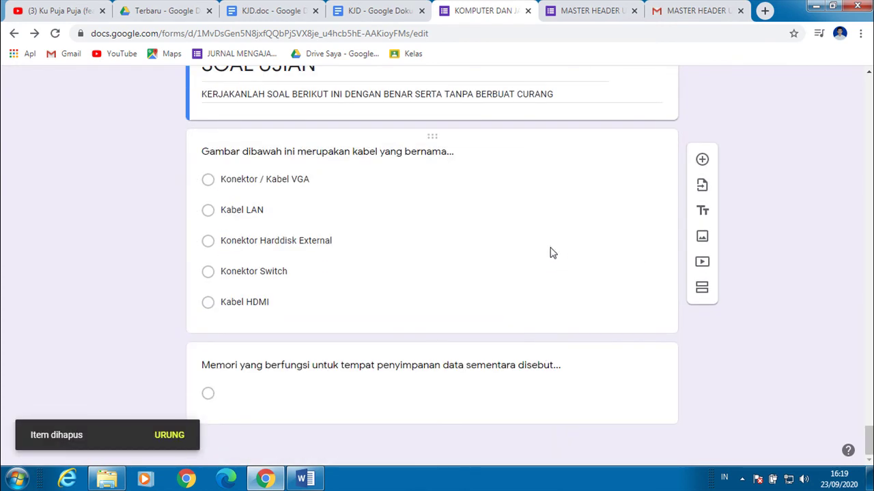
left_click(552, 243)
left_click(523, 384)
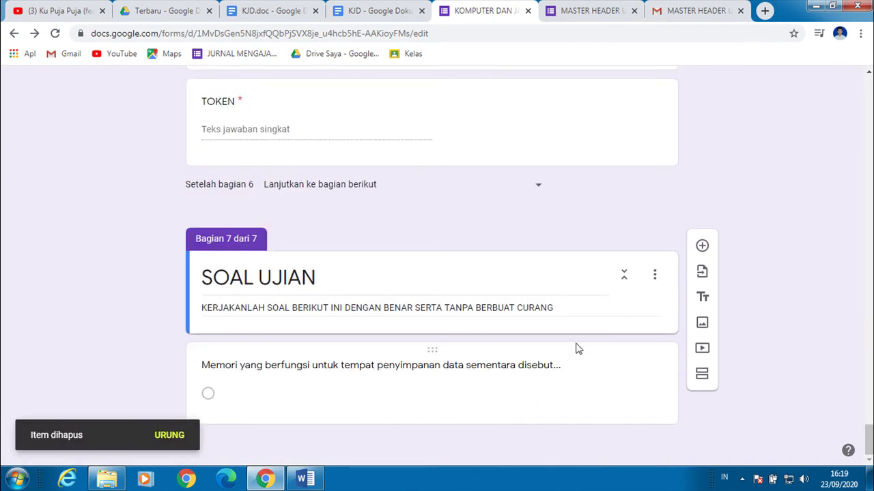
left_click(589, 386)
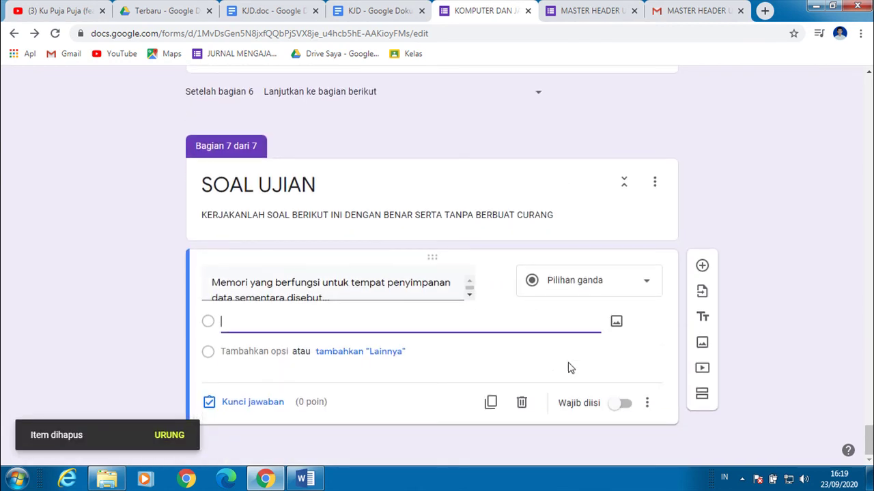
left_click(530, 405)
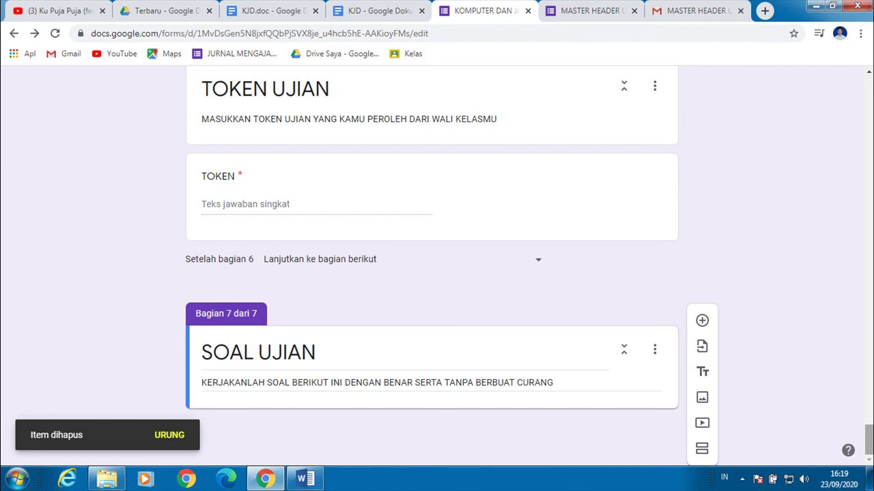
Step: Examine the class selection question's branching to the X MM sections and the emptied SOAL UJIAN section
left_click_drag(868, 439, 866, 61)
scroll(868, 65, "down", 1)
left_click(486, 184)
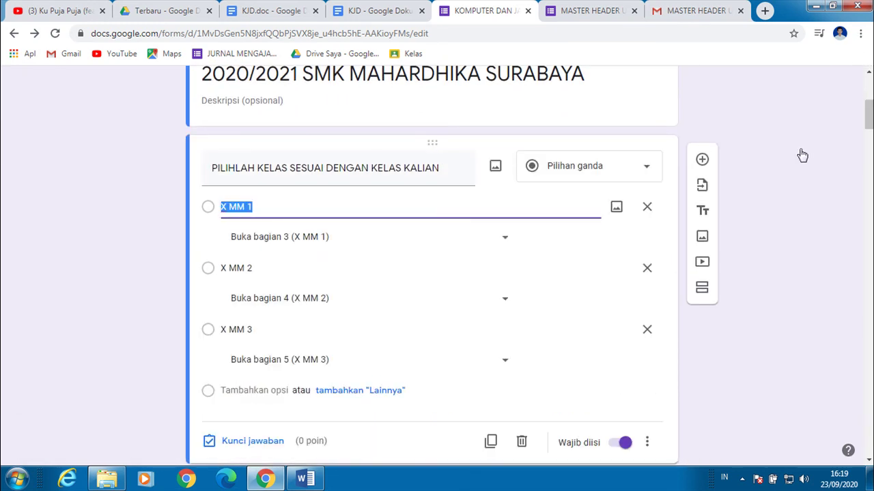
left_click_drag(869, 104, 868, 438)
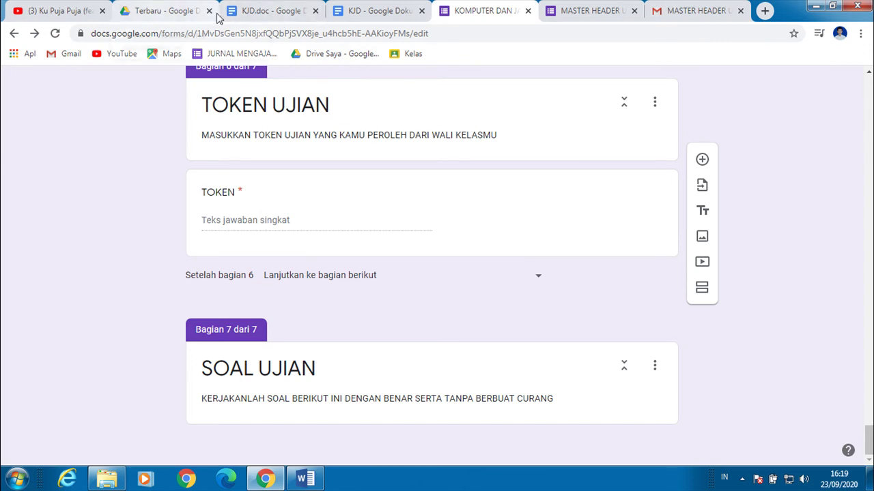
Step: Switch to the MASTER HEADER form's tab, search Google there for "google formulir" and open the Google Forms home page
left_click(375, 11)
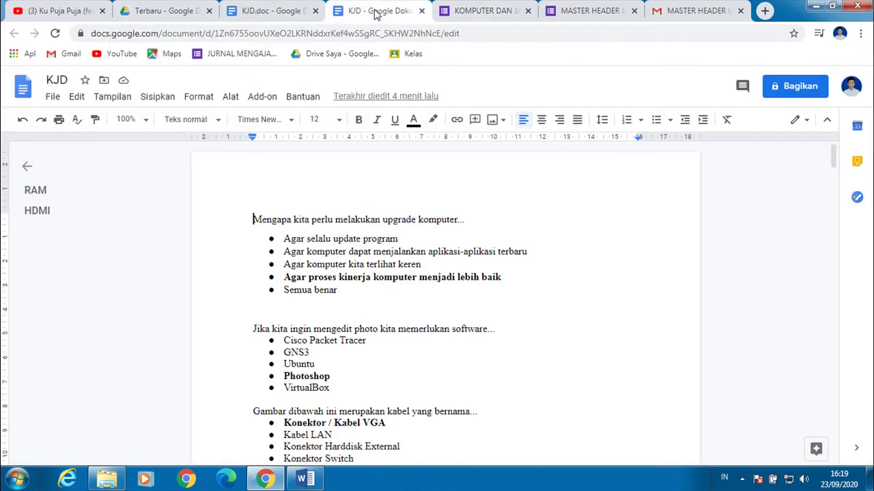
left_click(467, 11)
left_click(567, 11)
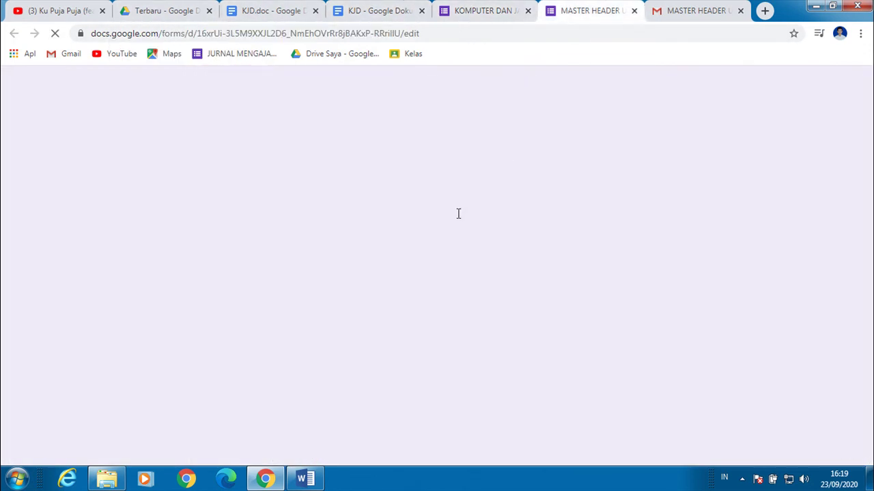
left_click(466, 38)
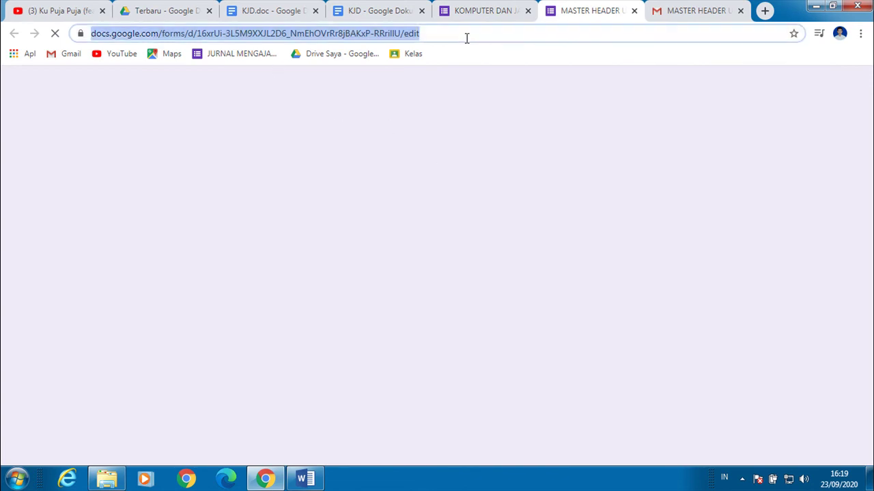
type("GOO")
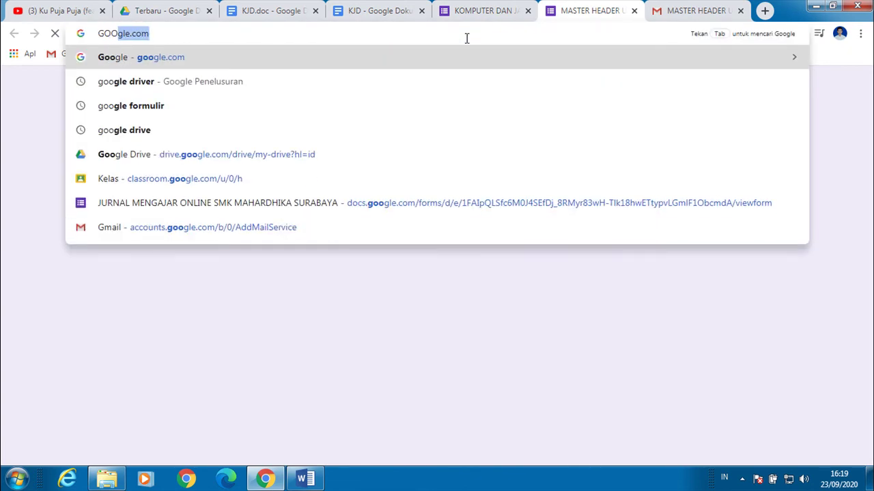
left_click(213, 104)
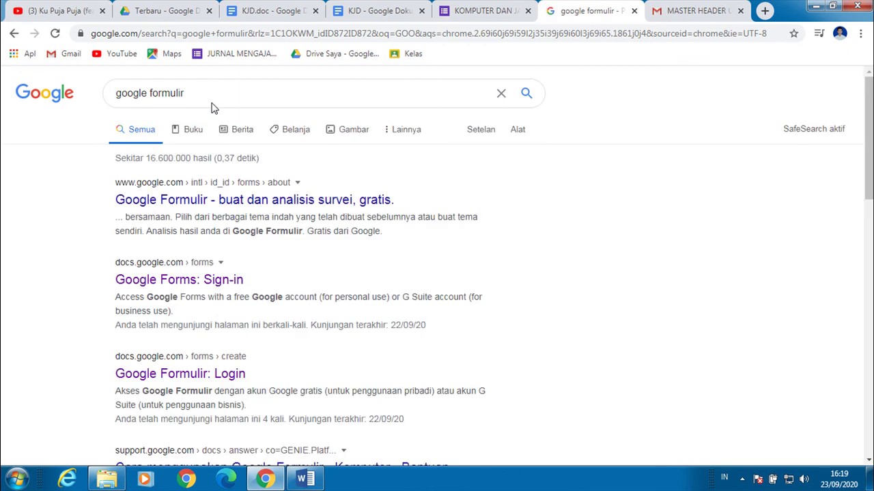
left_click(205, 287)
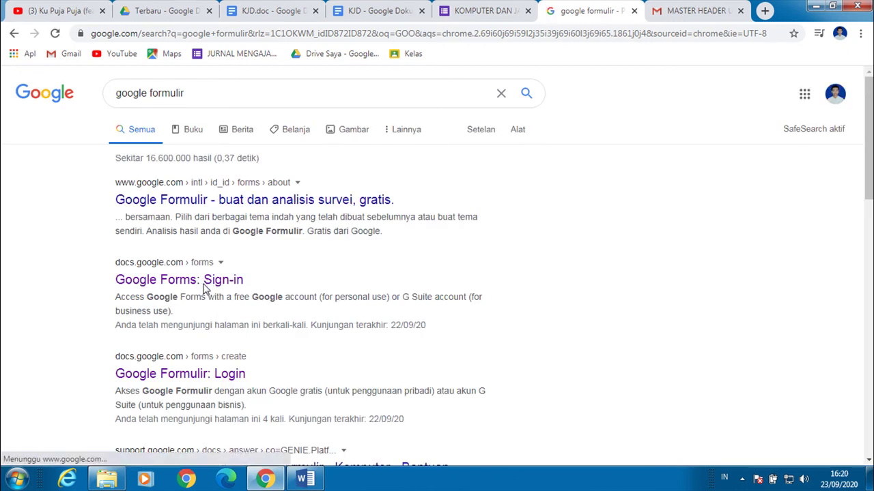
left_click(208, 282)
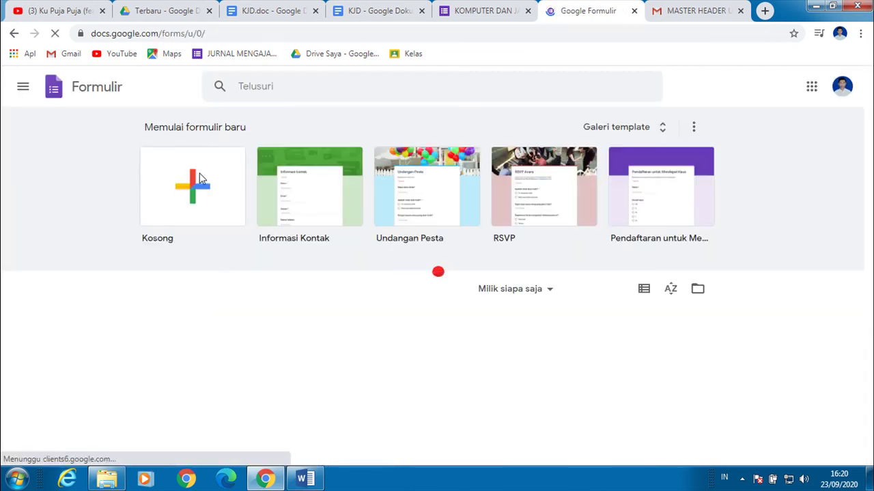
Step: Create a blank form and delete its default untitled question
left_click(196, 188)
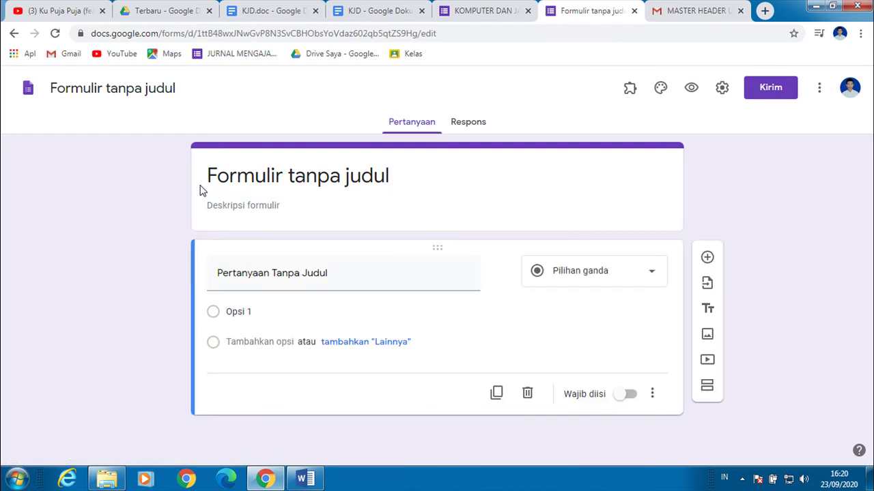
left_click(634, 90)
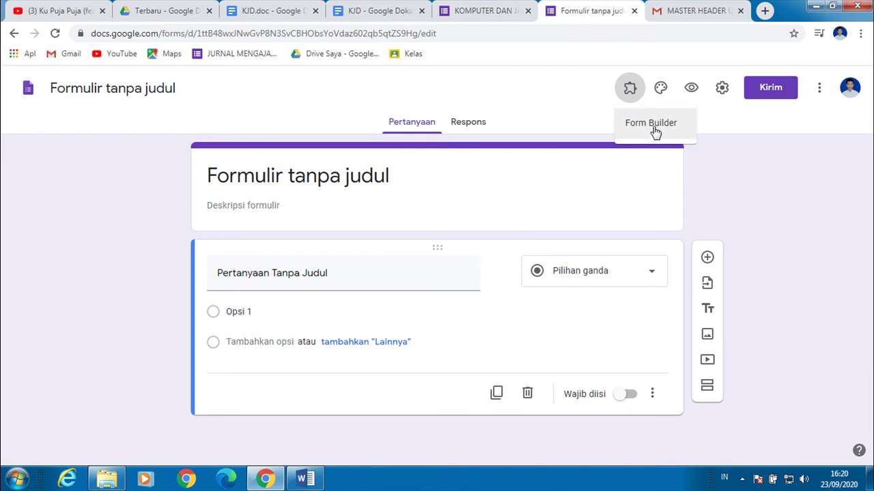
left_click(532, 400)
left_click(527, 399)
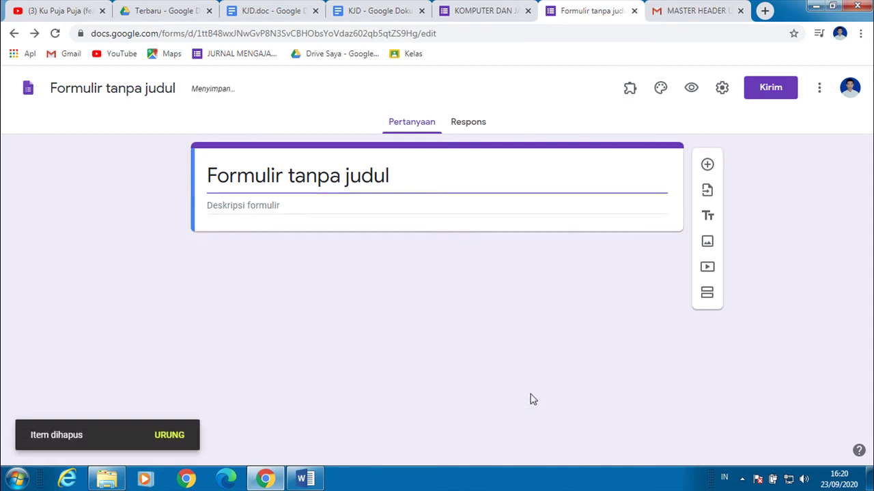
Step: Start the Form Builder add-on in the blank form
left_click(628, 92)
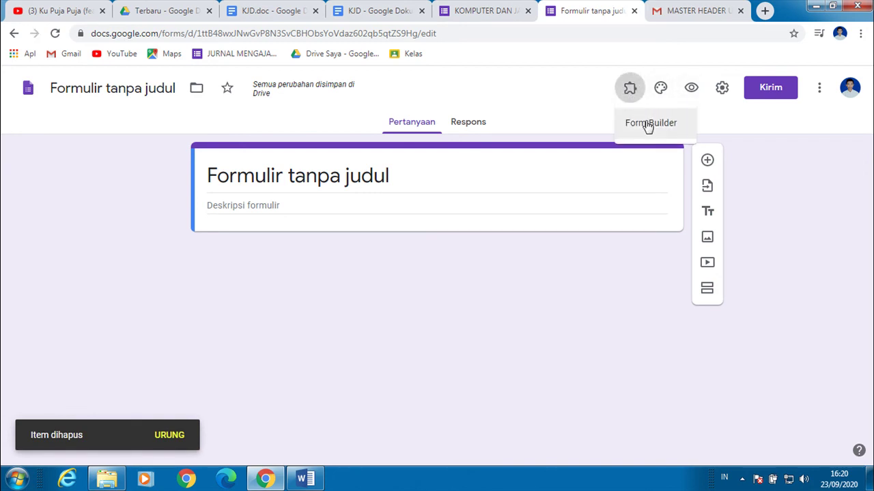
left_click(647, 125)
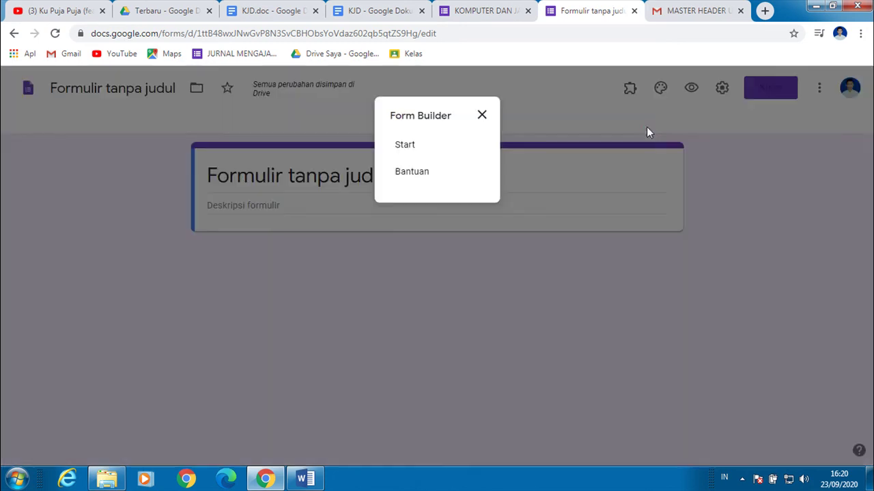
left_click(417, 145)
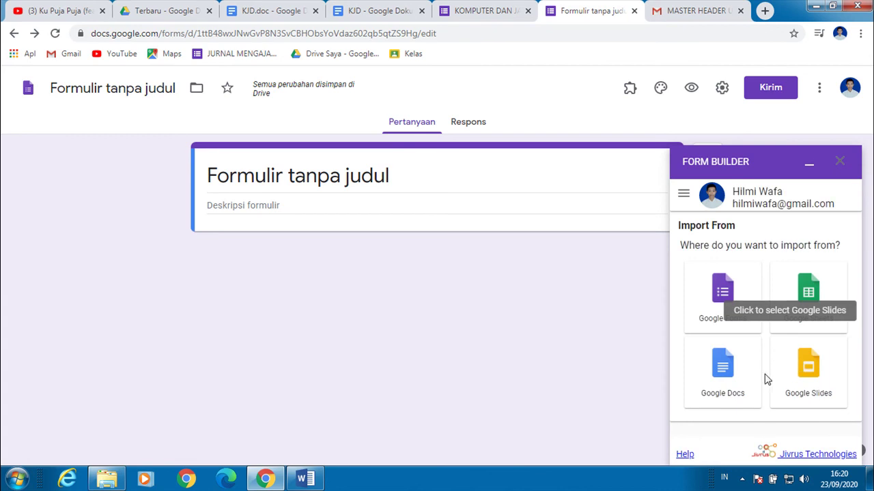
Step: Load the first listed KJD document from Google Docs as the import source in Form Builder
left_click(728, 369)
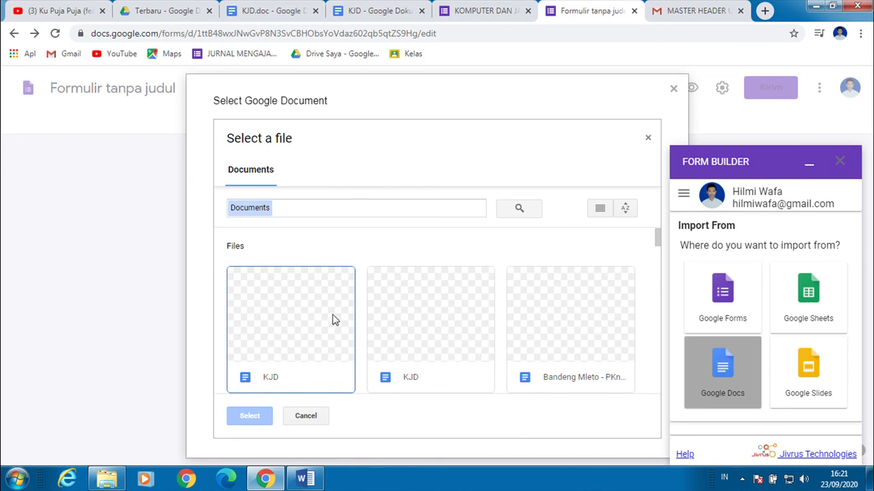
left_click(289, 317)
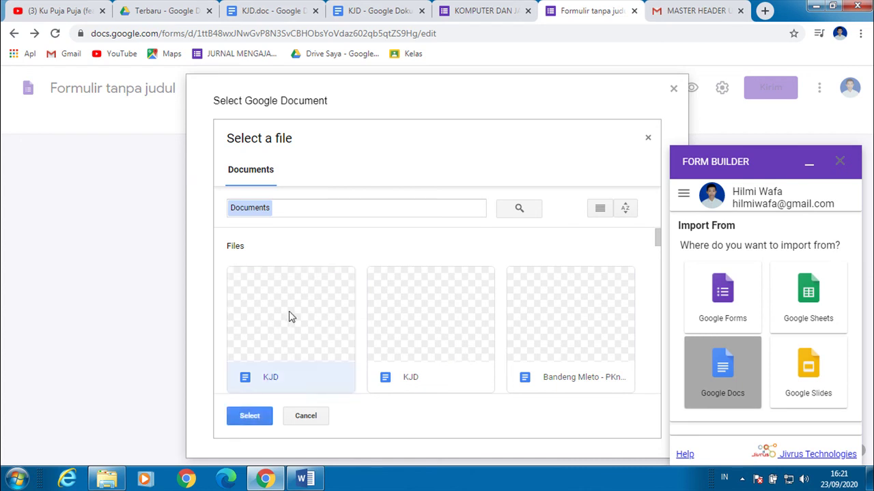
left_click(251, 417)
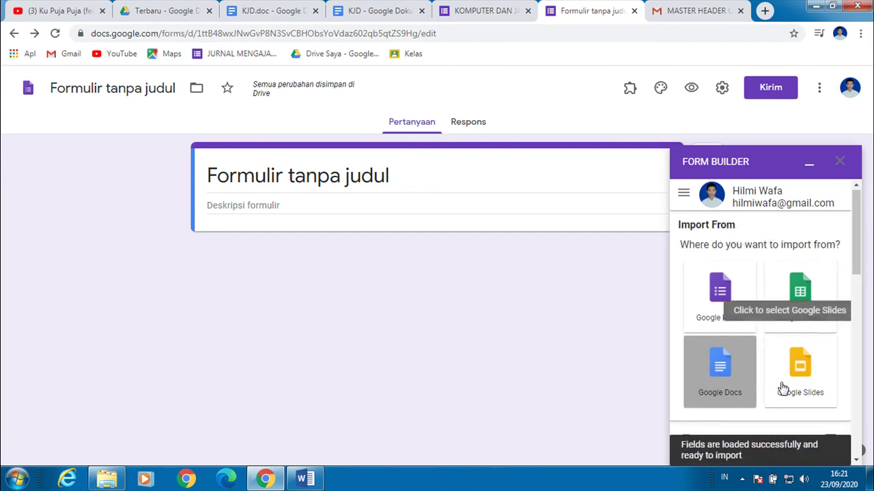
Step: Import all the loaded KJD questions into the blank form and minimise Form Builder
scroll(781, 389, "down", 5)
scroll(781, 389, "down", 9)
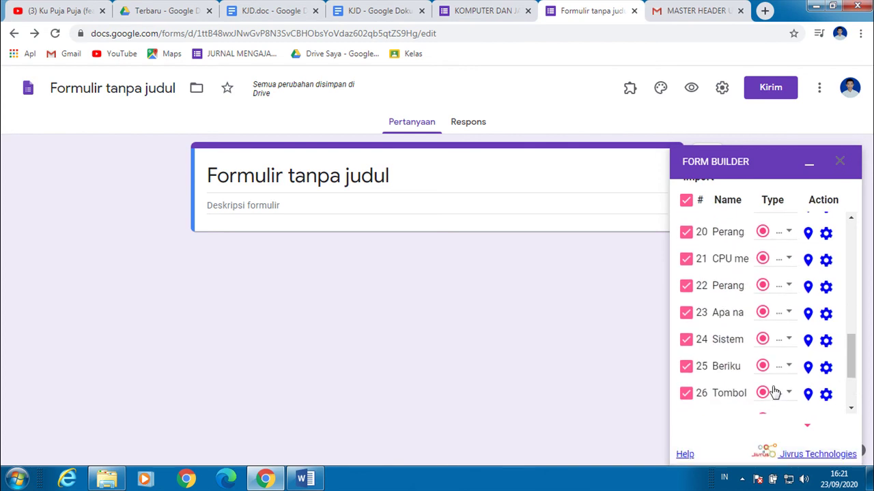
scroll(775, 391, "down", 5)
scroll(772, 287, "up", 2)
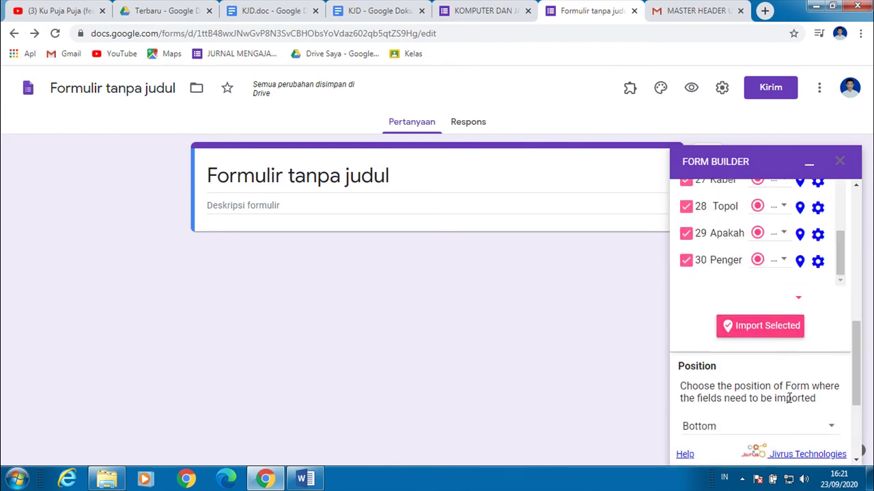
left_click(776, 334)
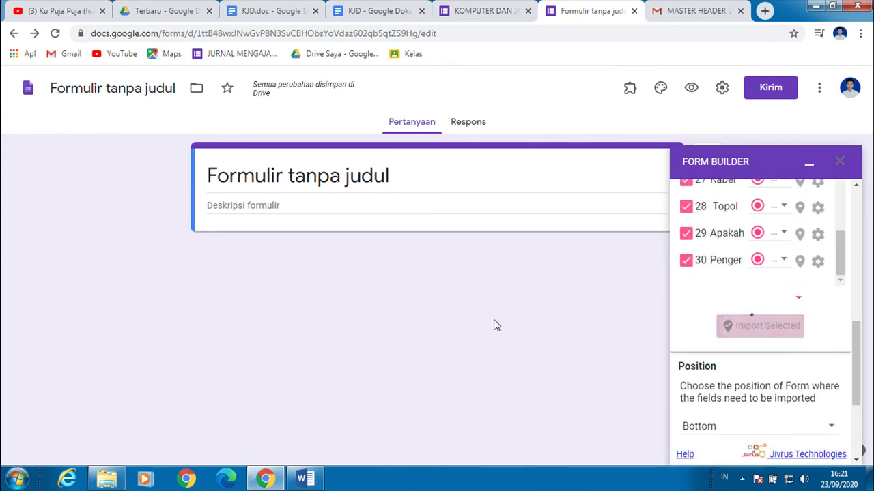
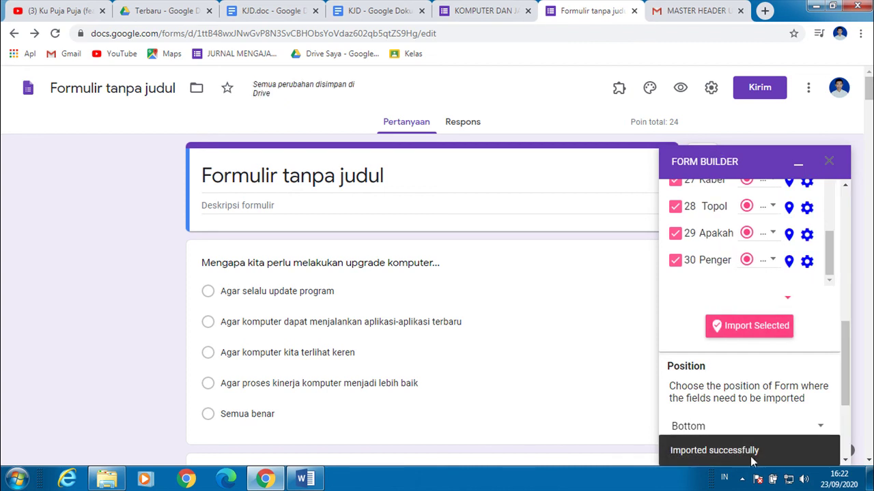
left_click(798, 165)
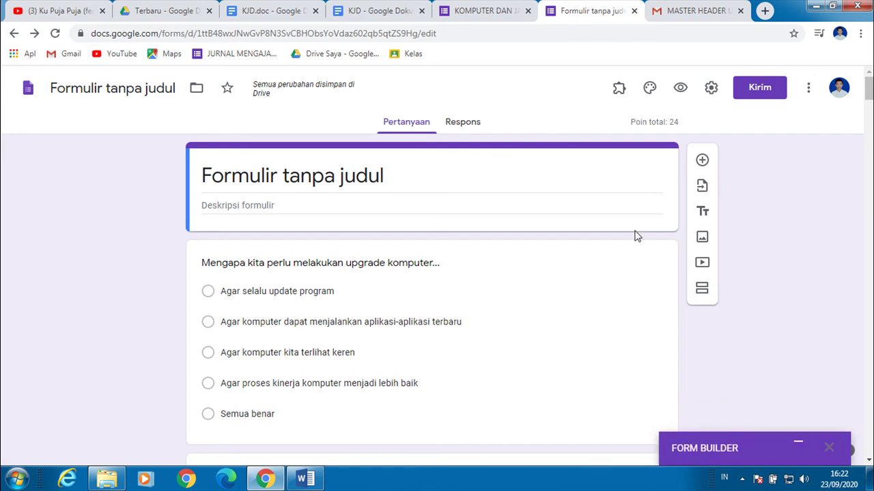
Step: Rename the form as SOAL SIAP KJD
left_click(128, 95)
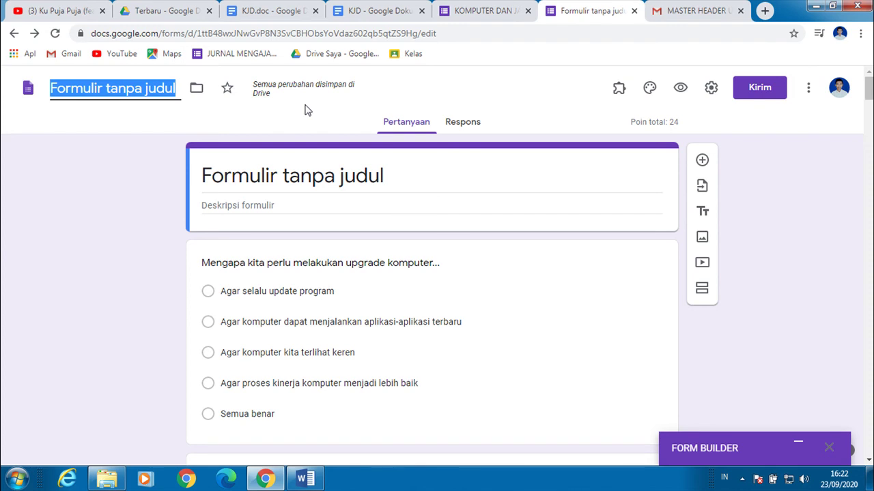
type("Fo")
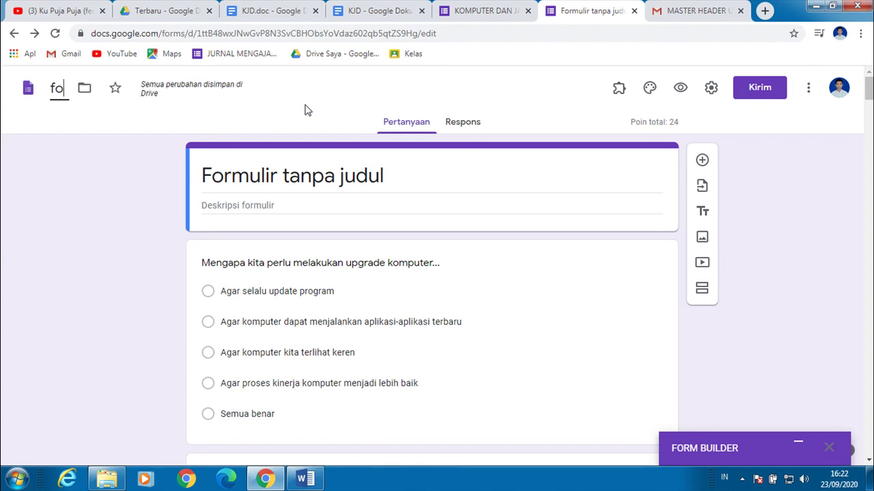
key("BackSpace")
type("M")
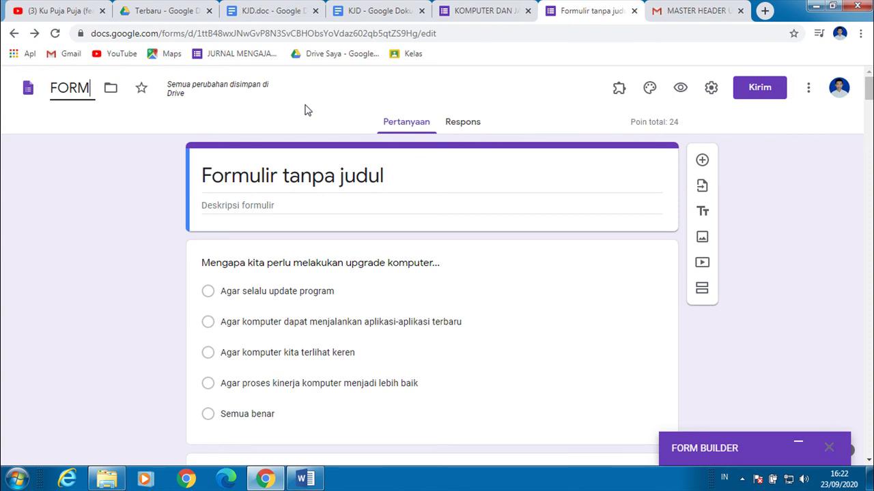
key("BackSpace")
key("BackSpace")
key("BackSpace")
type(".")
key("BackSpace")
key("BackSpace")
type("SOAL")
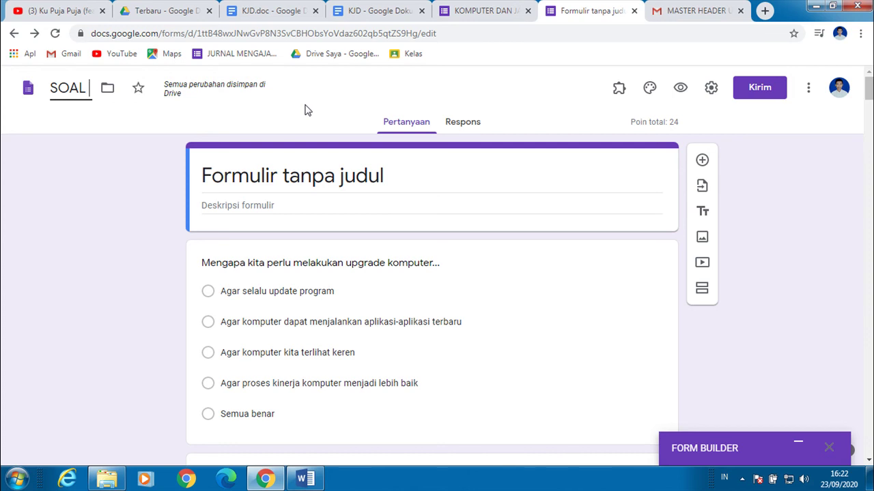
type(" SIAP")
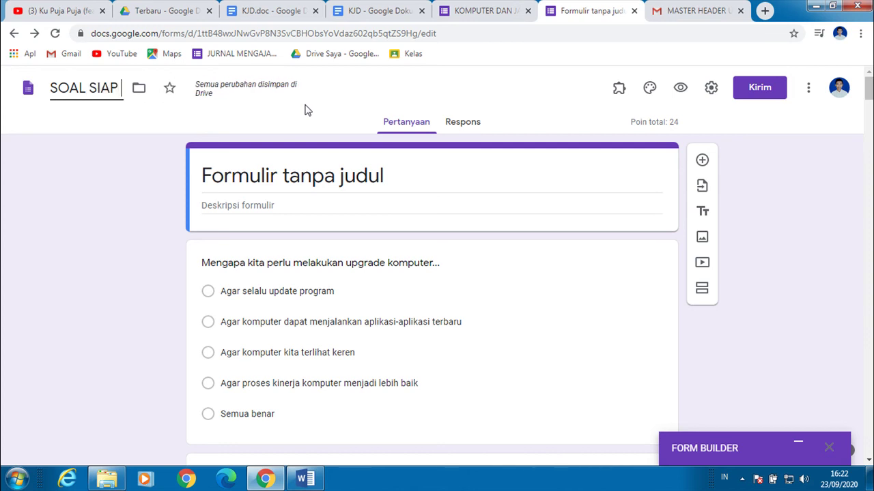
type(" KJD")
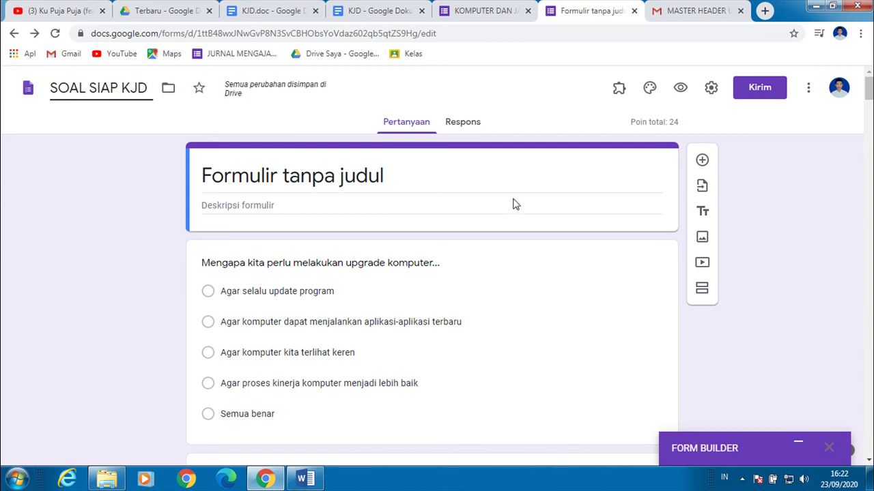
left_click(779, 253)
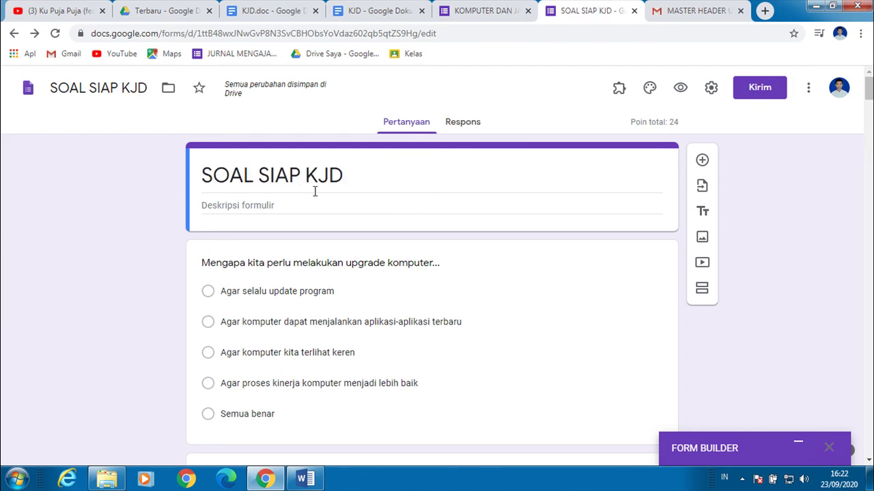
Step: Switch to the KOMPUTER DAN JARINGAN DASAR form and add a blank question to its SOAL UJIAN section
left_click(470, 18)
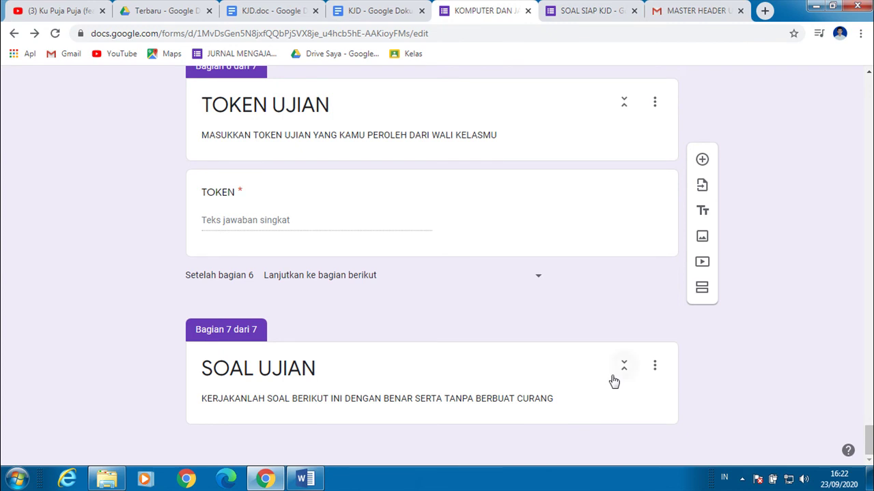
mouse_move(869, 447)
left_mouse_down()
mouse_move(869, 278)
mouse_move(868, 451)
left_mouse_up()
left_click(540, 372)
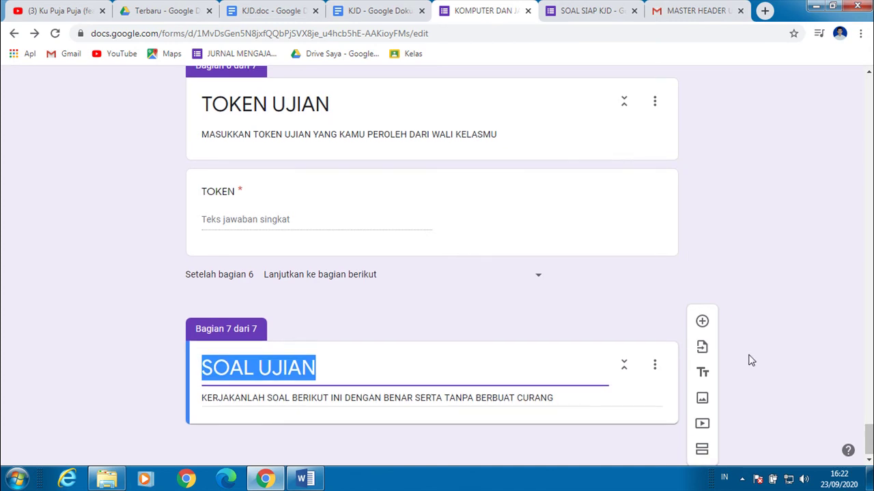
left_click(703, 322)
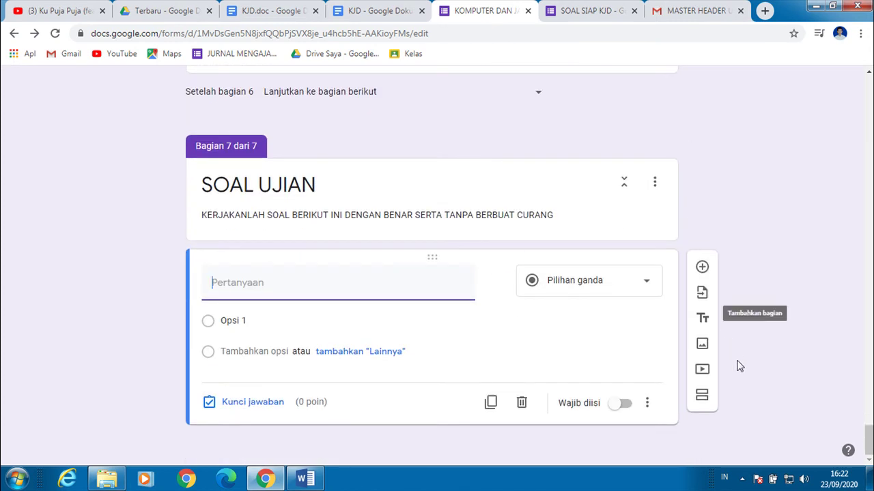
Step: Import all questions from the SOAL SIAP KJD form into the SOAL UJIAN section
left_click(702, 297)
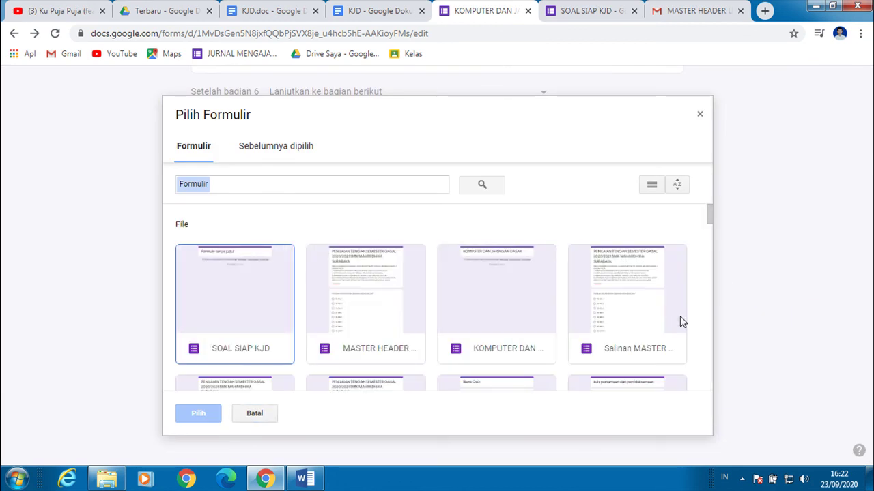
left_click(239, 303)
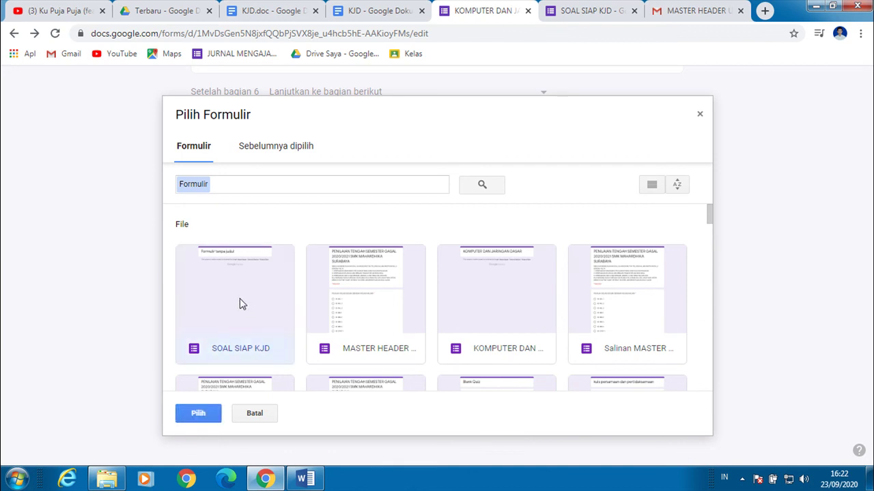
left_click(199, 415)
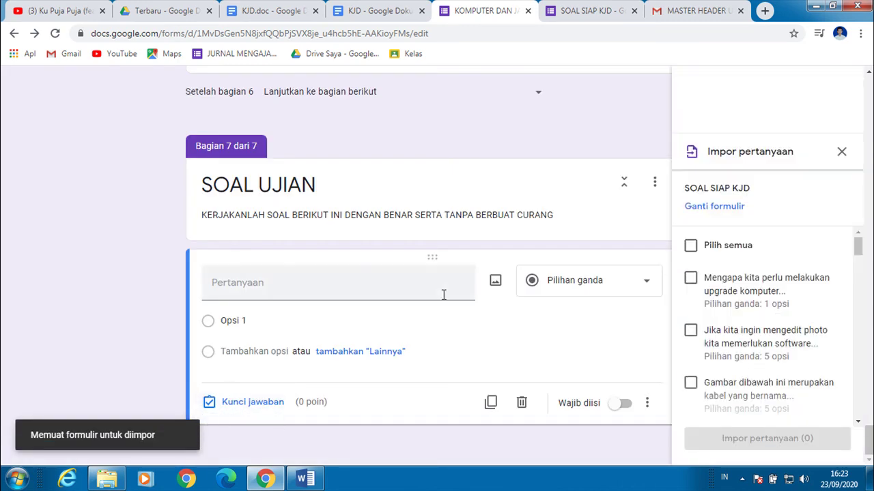
left_click(692, 247)
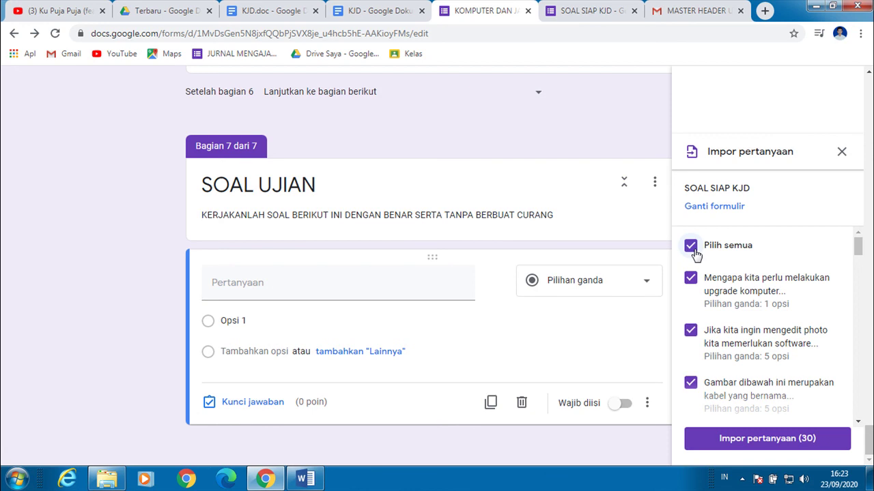
left_click(783, 439)
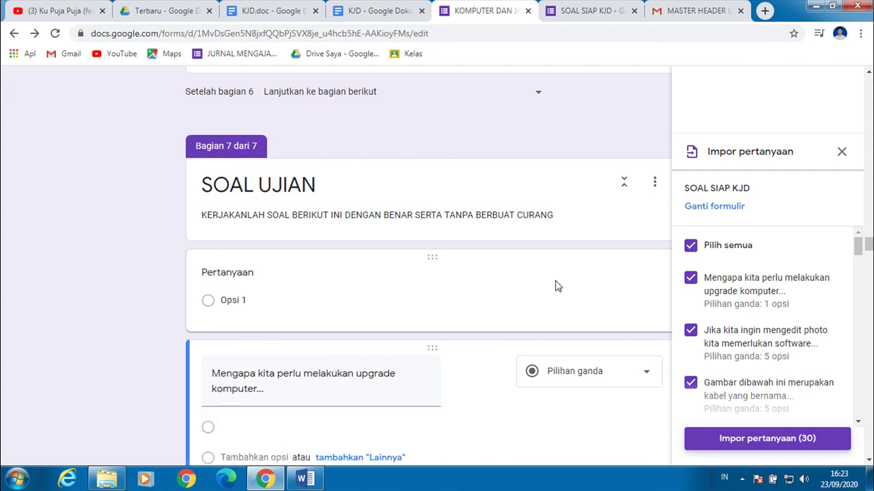
Step: Examine the imported questions and their answer options, including the temporary-memory question, back up to the SOAL UJIAN heading
scroll(456, 298, "down", 5)
scroll(456, 298, "up", 2)
scroll(457, 301, "down", 10)
scroll(456, 304, "down", 18)
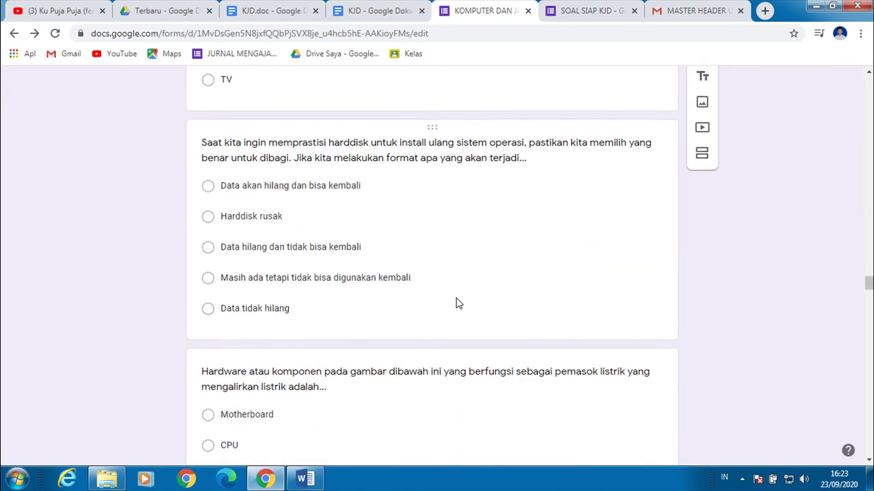
scroll(456, 300, "down", 17)
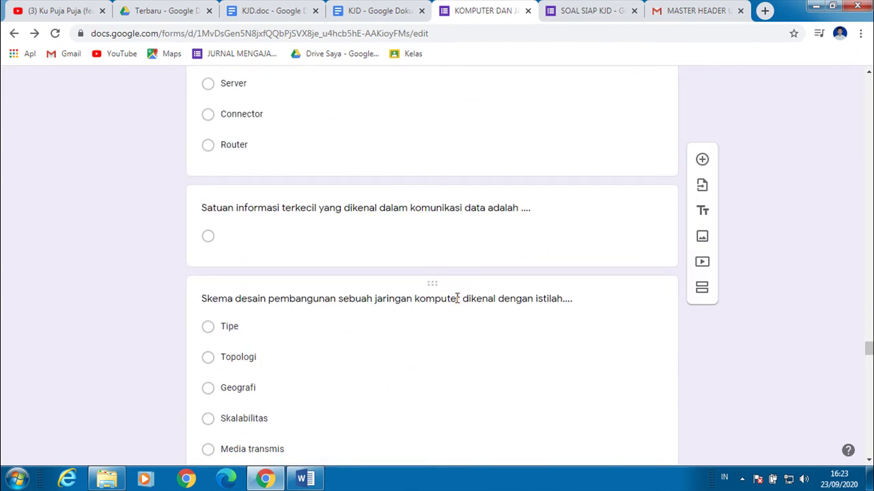
scroll(456, 301, "down", 6)
scroll(457, 303, "down", 6)
scroll(457, 302, "up", 20)
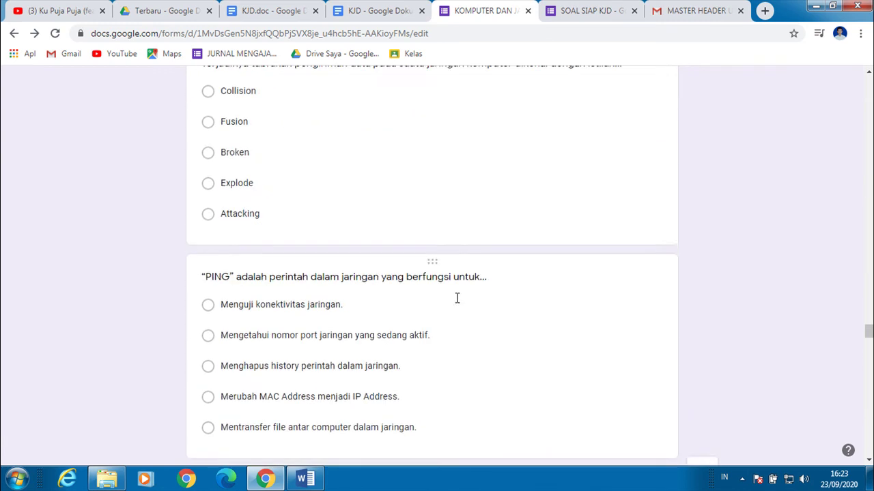
scroll(457, 298, "up", 18)
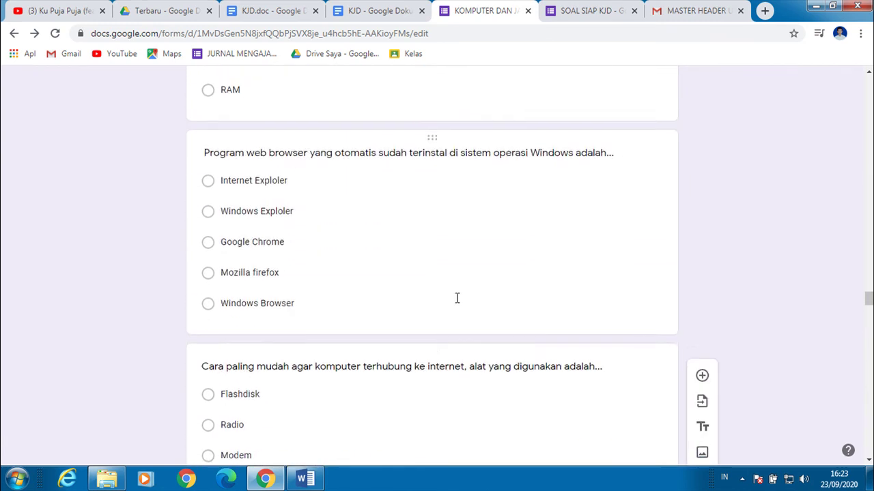
scroll(457, 298, "up", 12)
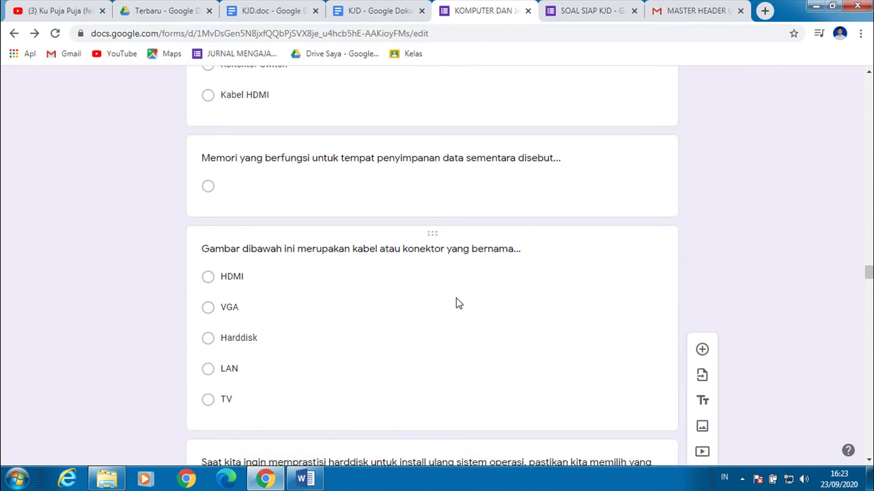
scroll(456, 300, "up", 1)
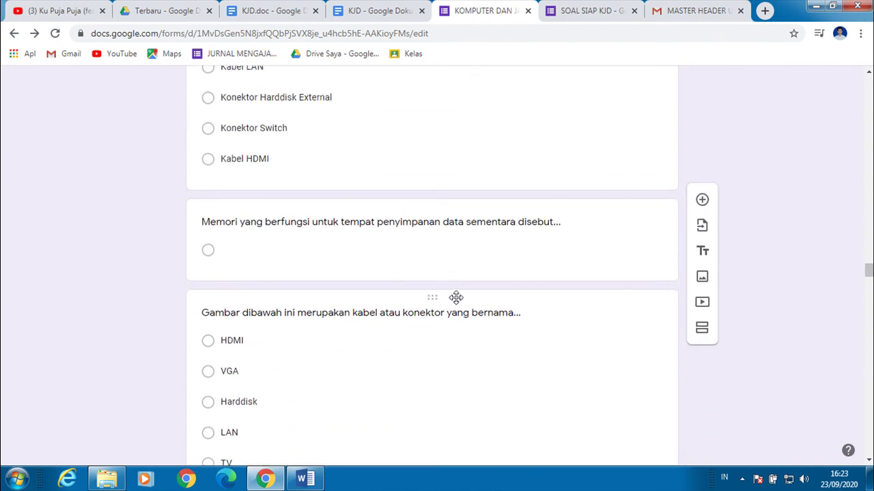
left_click(307, 246)
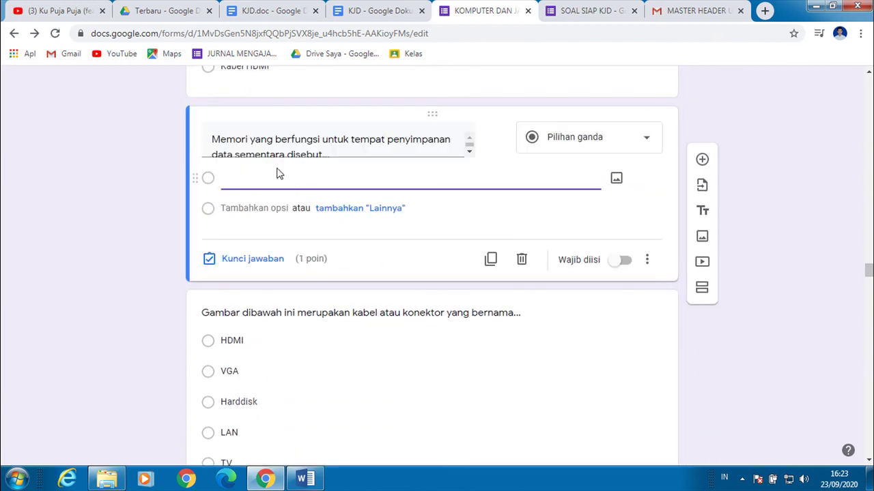
scroll(465, 205, "up", 15)
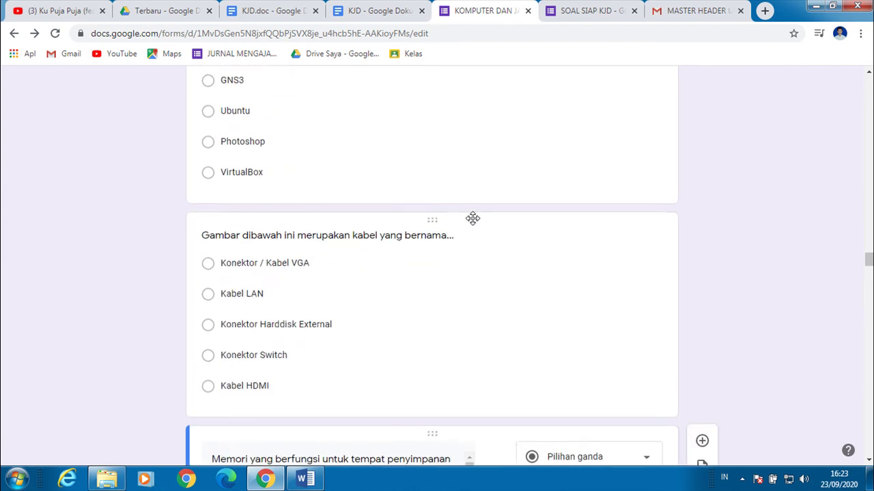
scroll(435, 237, "up", 4)
scroll(435, 237, "down", 4)
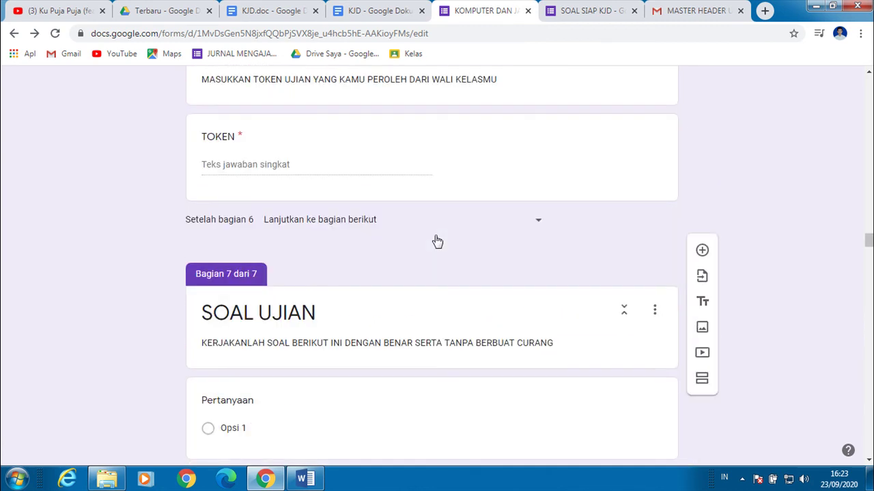
scroll(731, 247, "down", 3)
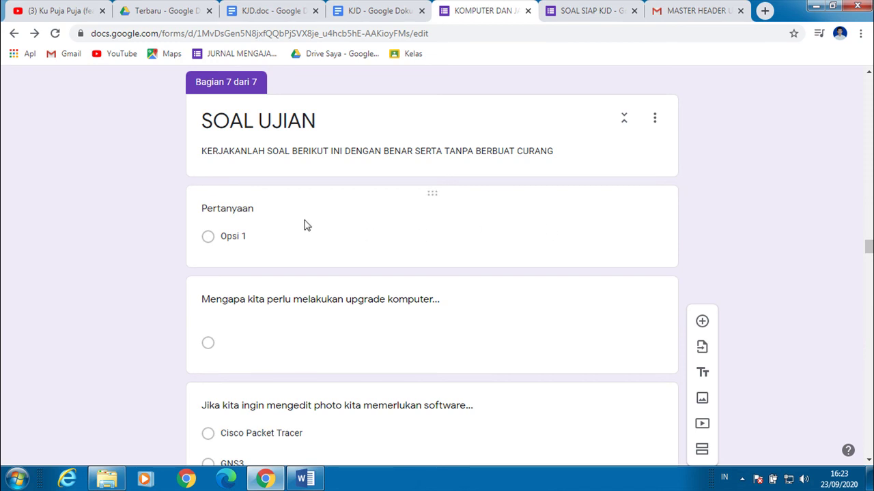
left_click(256, 213)
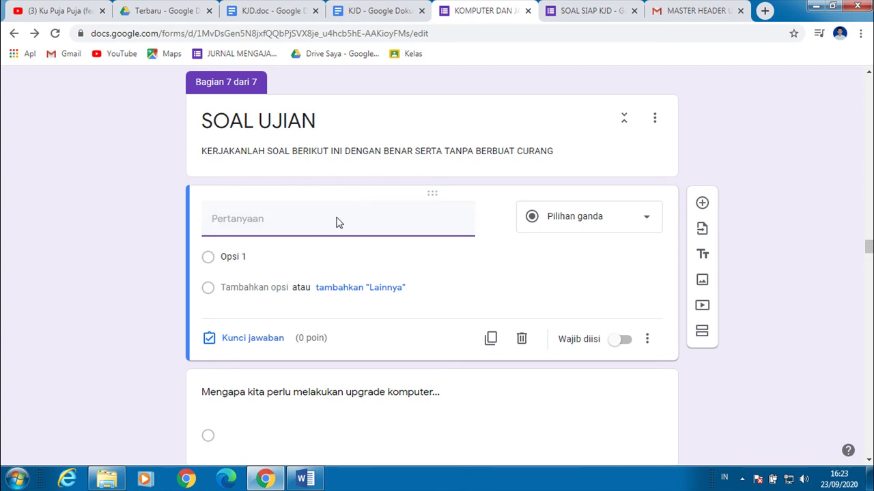
mouse_move(307, 481)
left_click(133, 279)
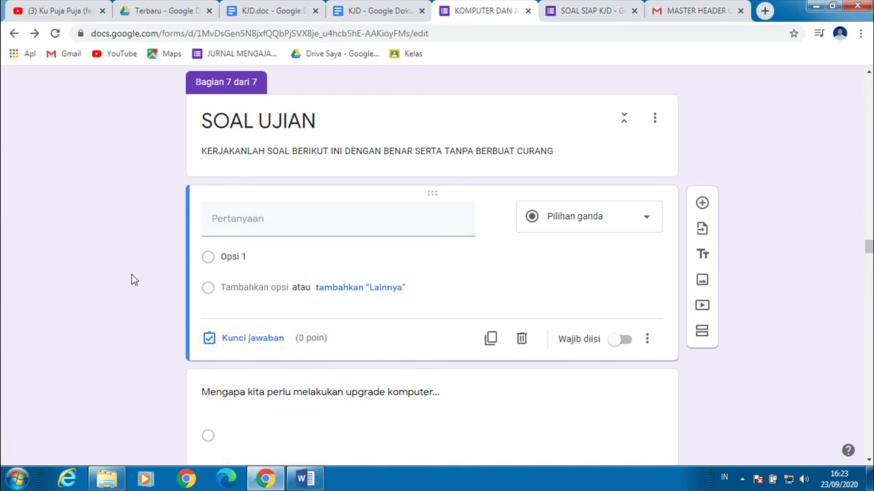
left_click(304, 480)
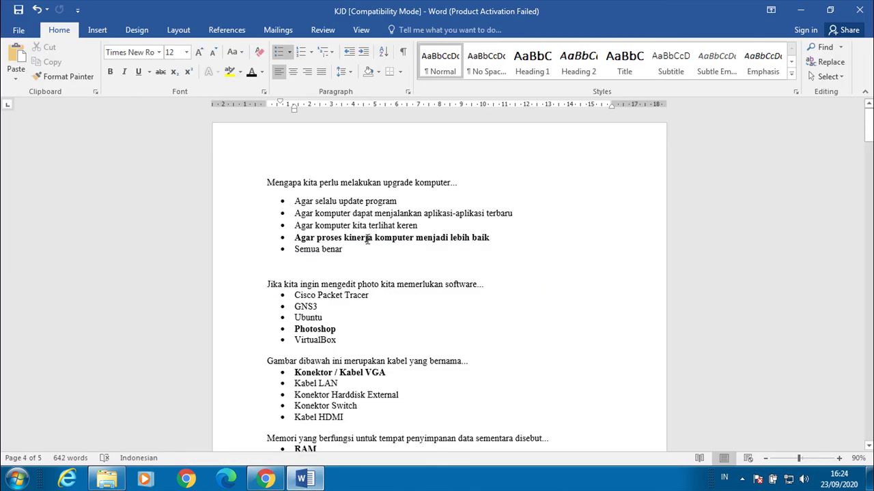
left_click_drag(267, 182, 470, 189)
right_click(423, 189)
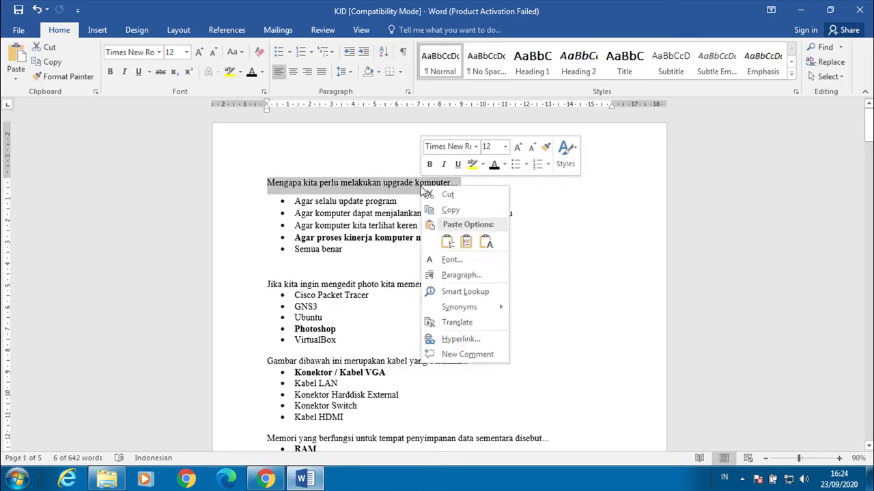
left_click(447, 208)
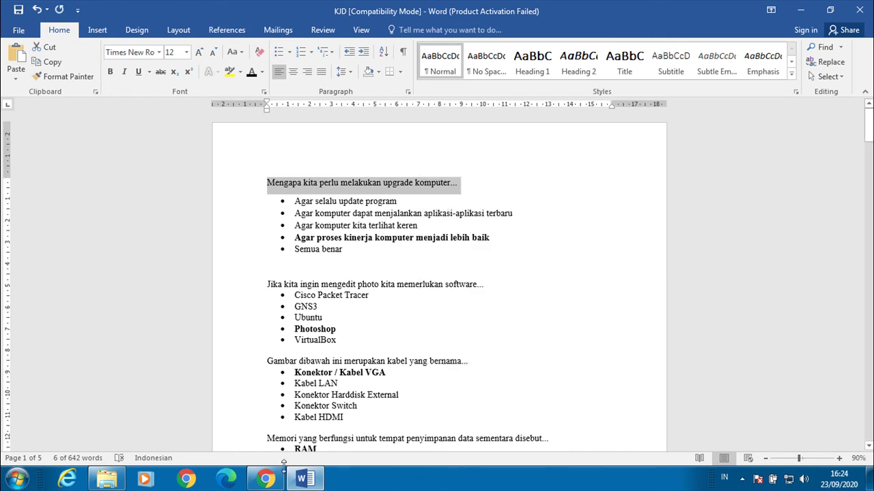
left_click(265, 479)
right_click(256, 221)
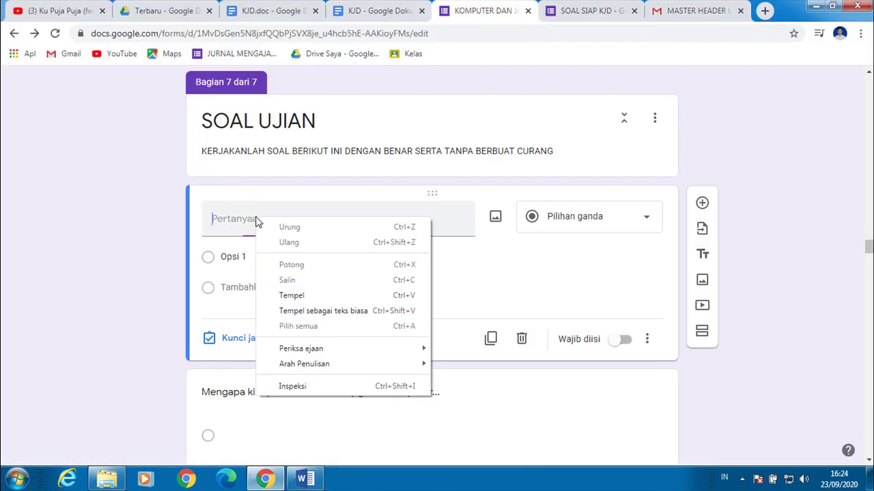
left_click(308, 295)
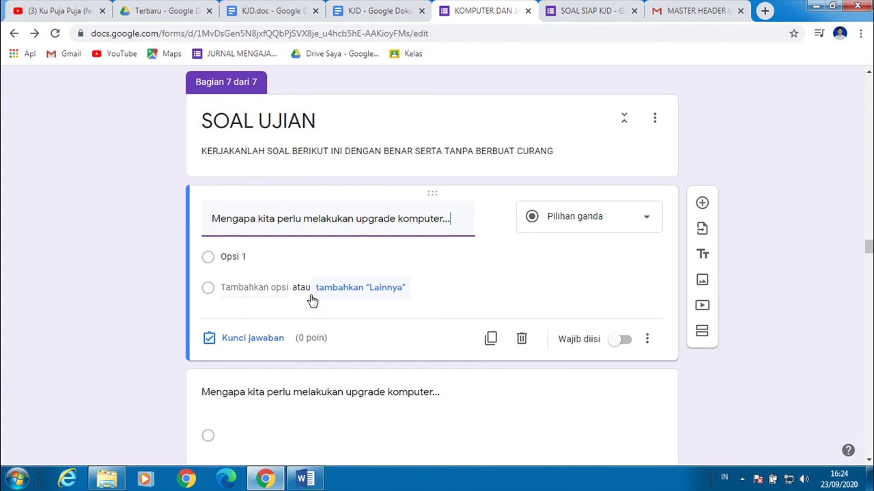
left_click_drag(455, 220, 208, 216)
key("ctrl+x")
Step: Copy "Gambar dibawah ini merupakan kabel yang bernama..." from the KJD Word document into the blank SOAL UJIAN question's title
key("alt+Tab")
scroll(396, 306, "down", 2)
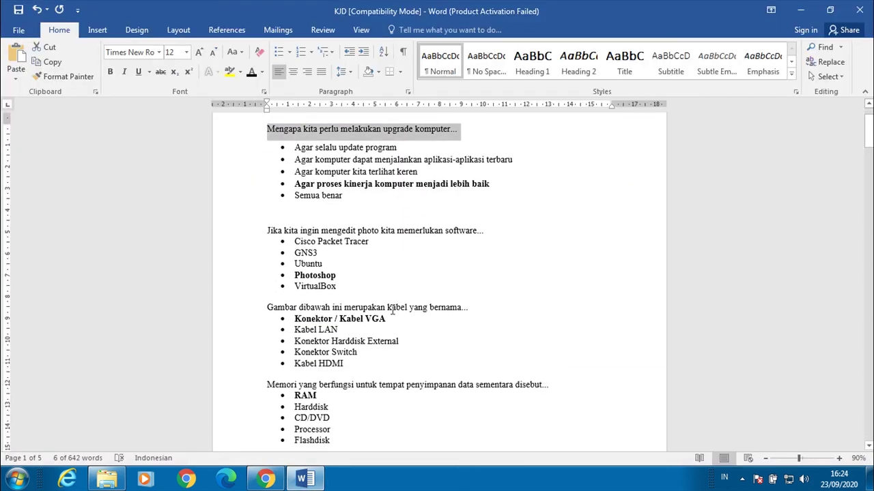
scroll(392, 329, "down", 1)
left_click_drag(267, 284, 471, 280)
right_click(453, 284)
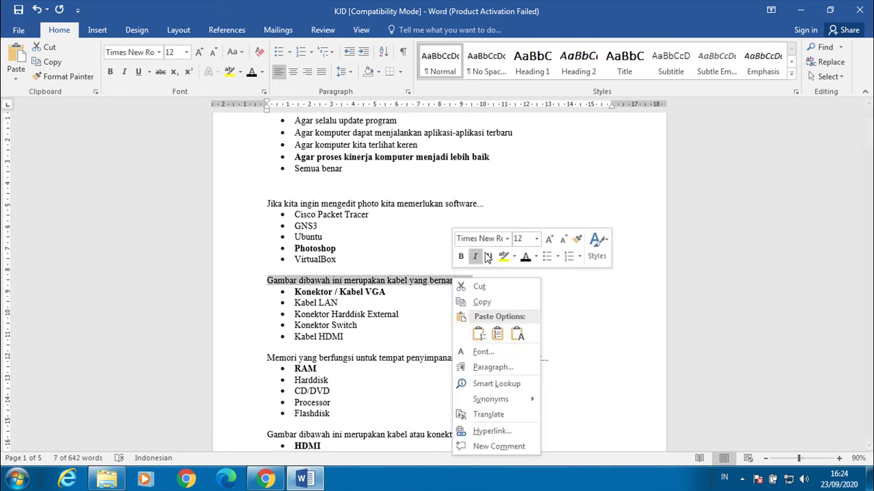
left_click(494, 300)
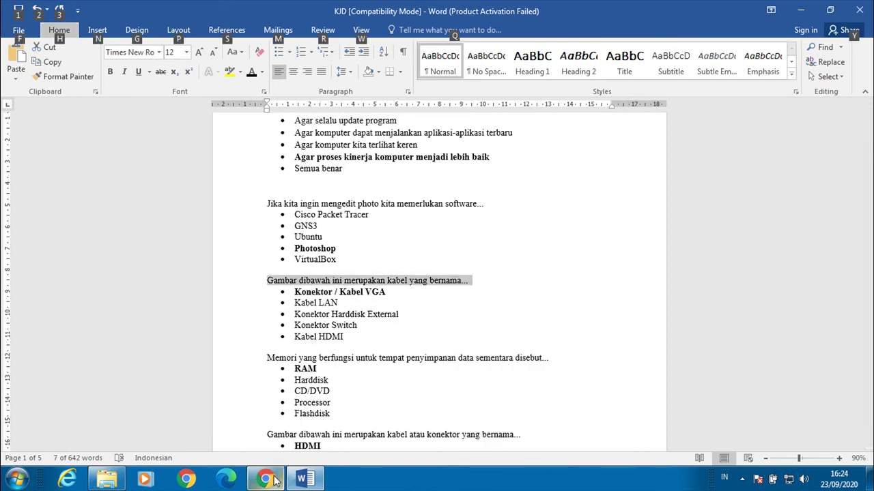
left_click(266, 479)
right_click(269, 227)
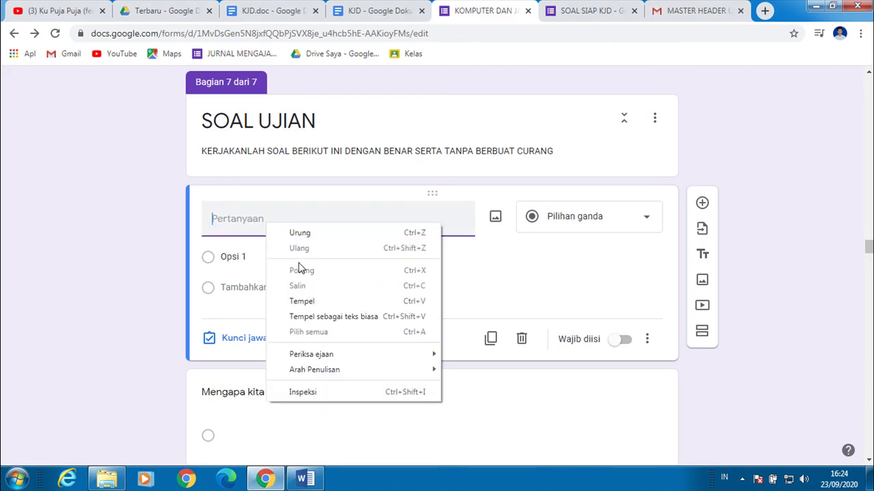
left_click(325, 301)
Step: Copy the cable question's five answer choices from the KJD Word document and paste them over Opsi 1 in the form
left_click(295, 481)
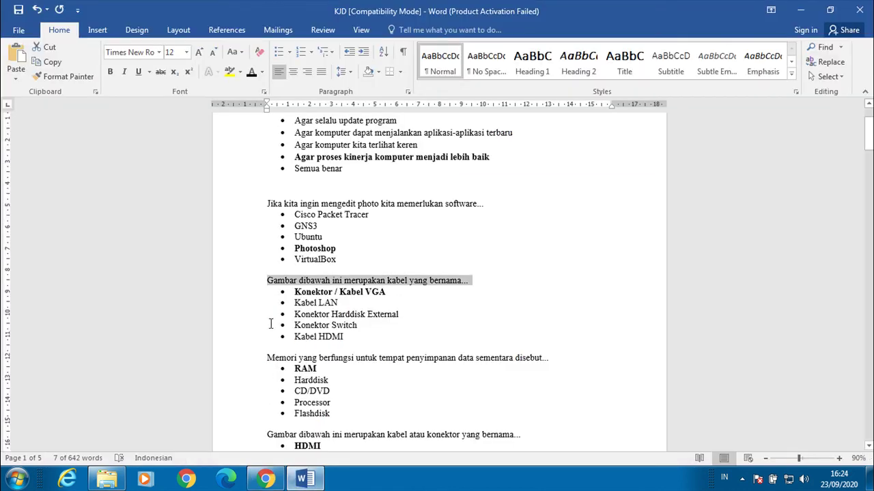
left_click_drag(295, 293, 340, 339)
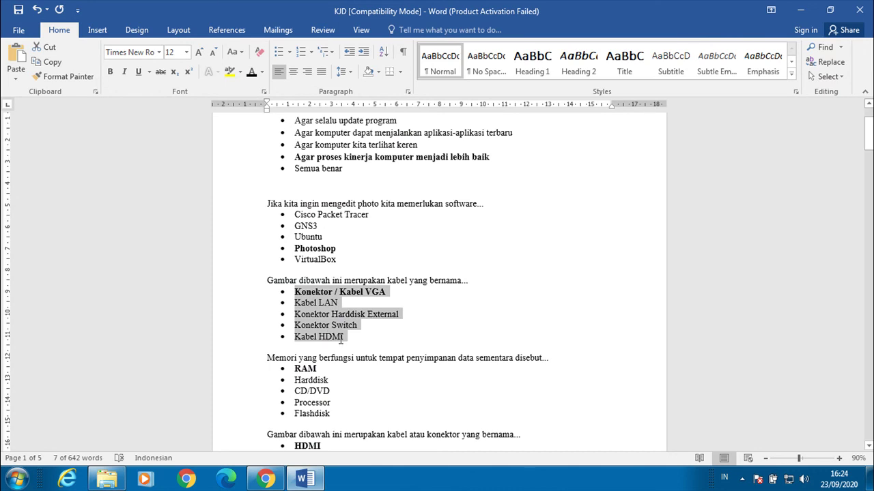
right_click(318, 309)
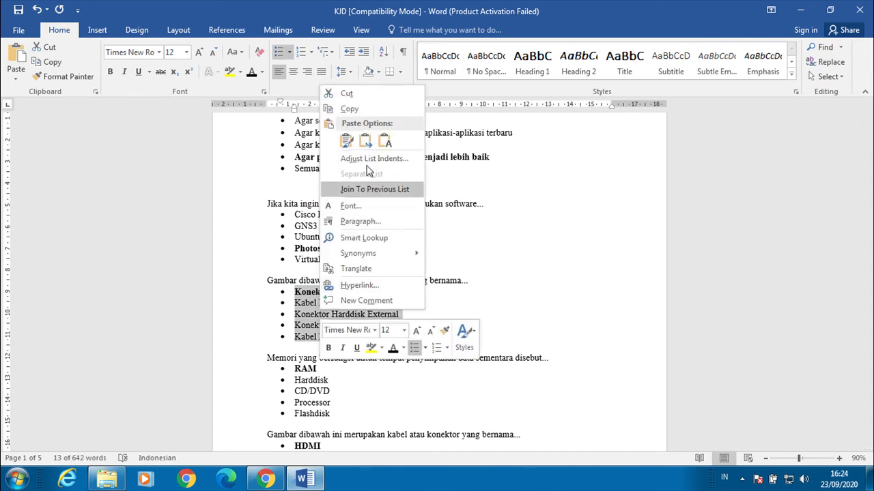
left_click(370, 109)
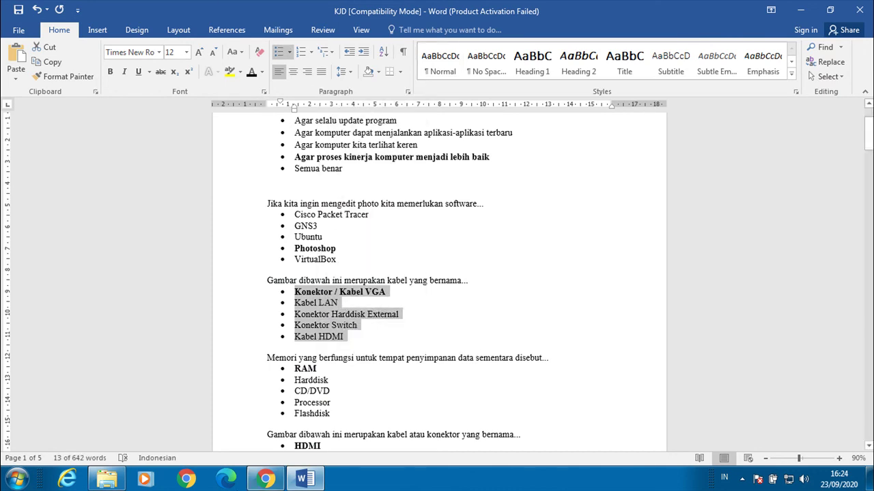
left_click(266, 479)
left_click(270, 257)
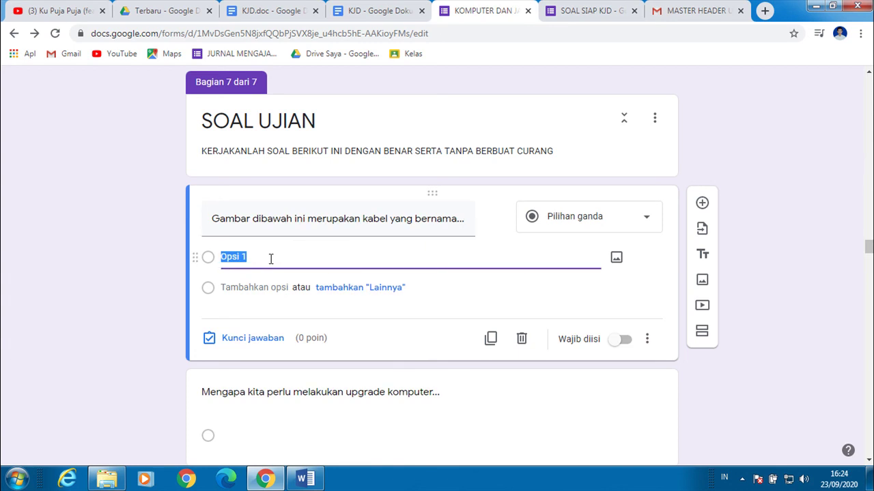
key("BackSpace")
right_click(270, 258)
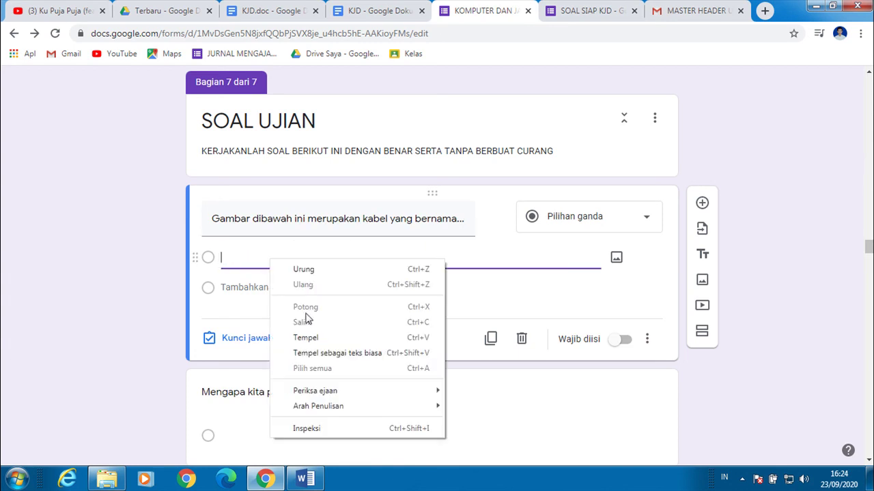
left_click(332, 335)
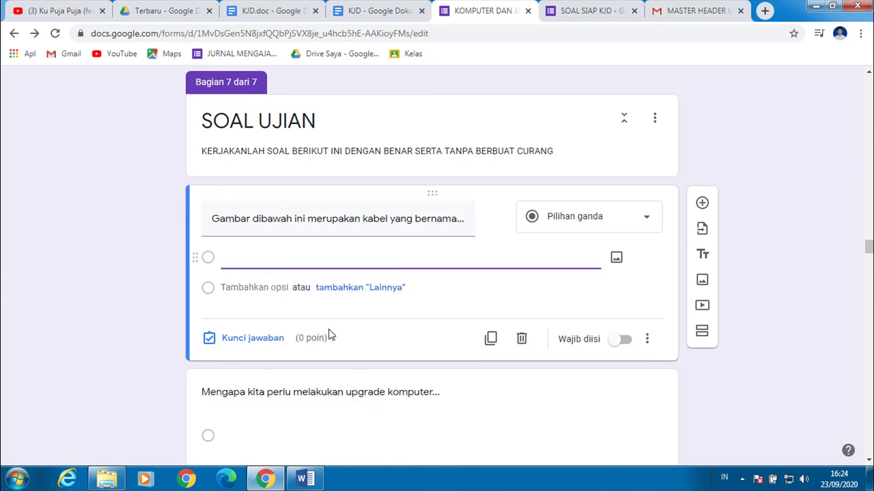
Step: Remove the bullet and spacing from the first option, rewriting its start so it reads "konektor / Kabel VGA"
left_click(245, 264)
key("Home")
key("Delete")
key("Delete")
key("Delete")
key("Delete")
type("k")
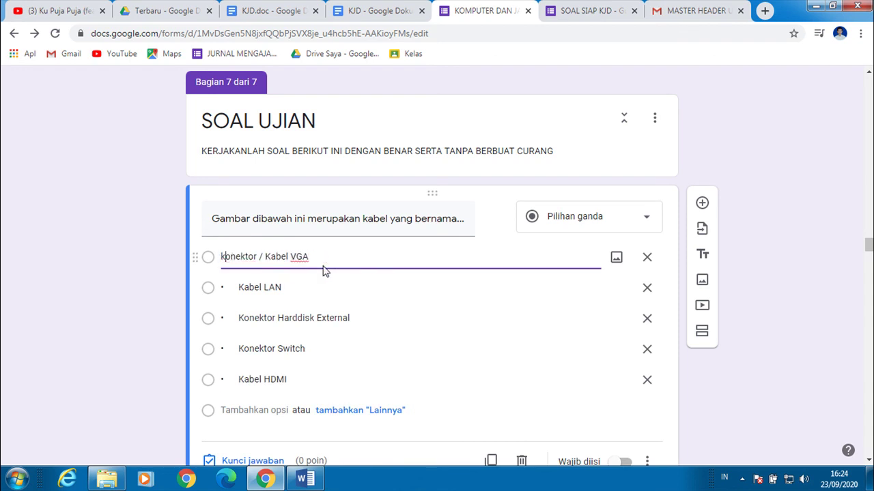
Step: Remove the leading bullets and spacing from the Kabel LAN and Konektor Harddisk External options
key("Tab")
key("Tab")
key("Tab")
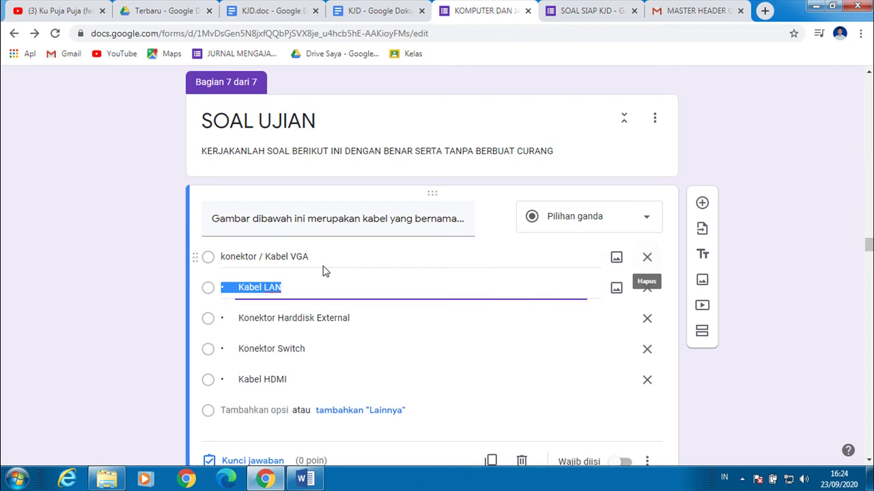
key("Home")
key("Delete")
key("Delete")
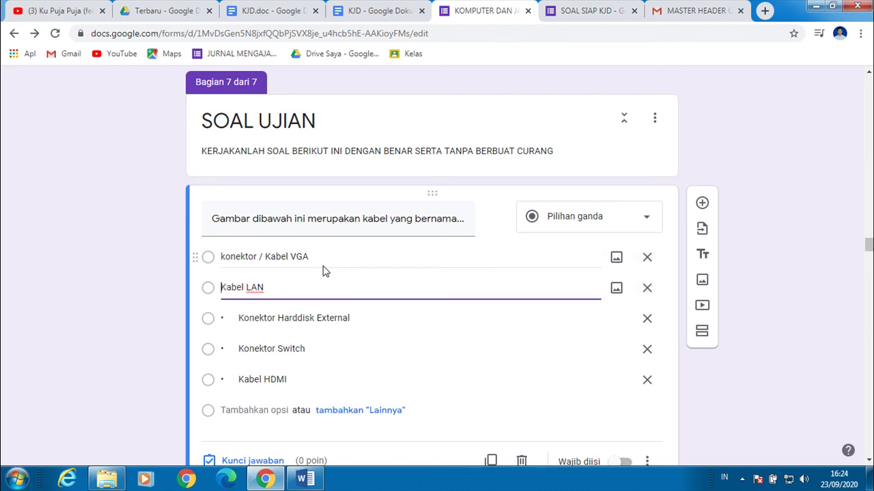
key("Tab")
key("Tab")
key("Tab")
key("Home")
key("Delete")
key("Delete")
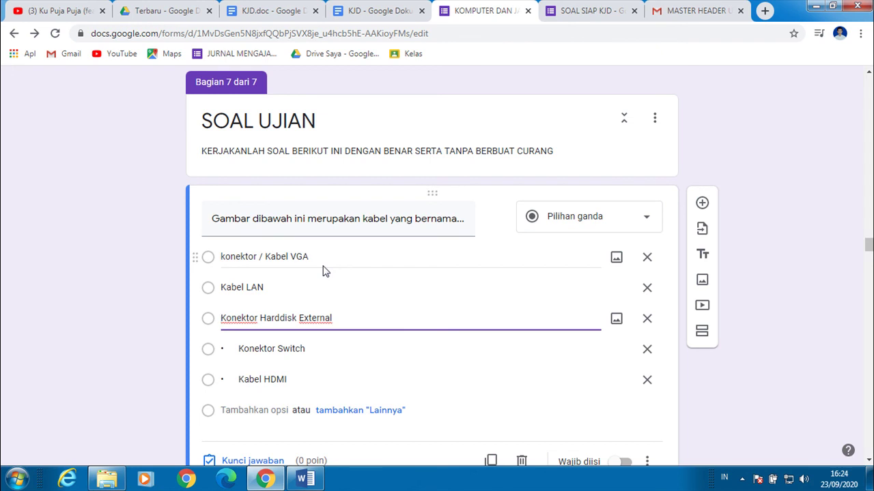
Step: Remove the leading bullets and spacing from the Konektor Switch and Kabel HDMI options
key("Tab")
key("Tab")
key("Tab")
key("Home")
key("Delete")
key("Delete")
key("Tab")
key("Tab")
key("Tab")
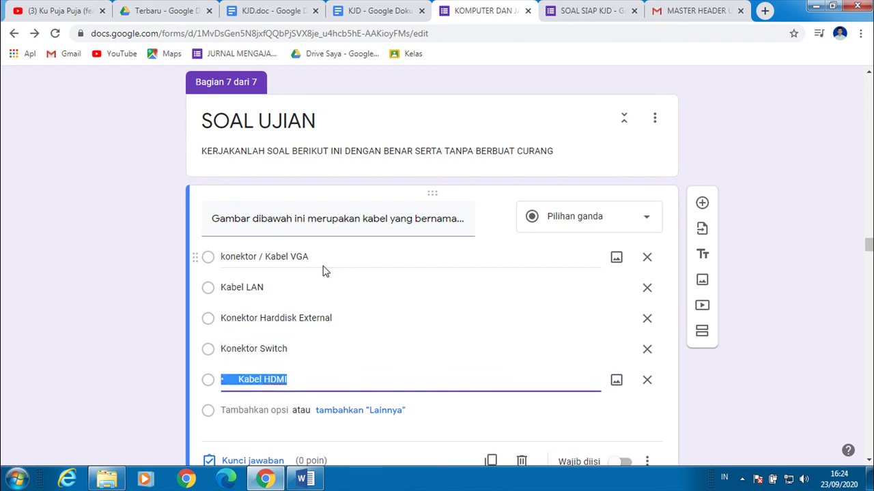
key("Home")
key("Delete")
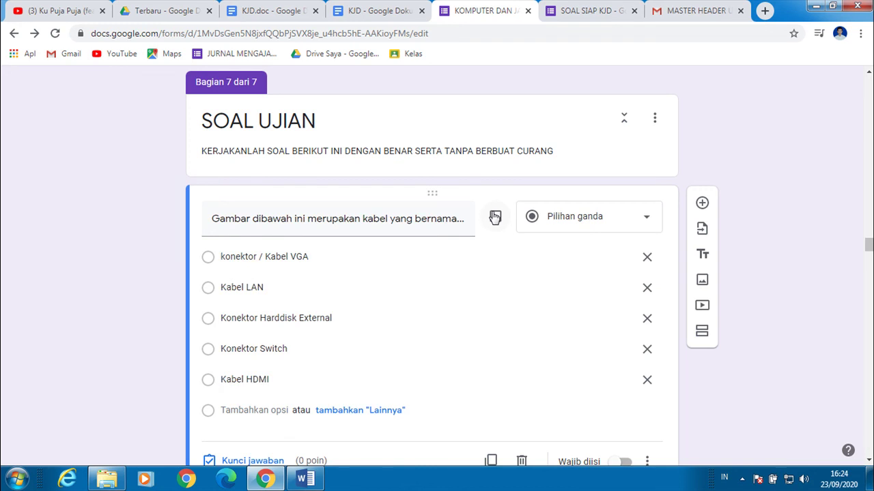
Step: Search Google images for VGA and insert the first picture, a blue VGA connector, into the cable question
left_click(495, 217)
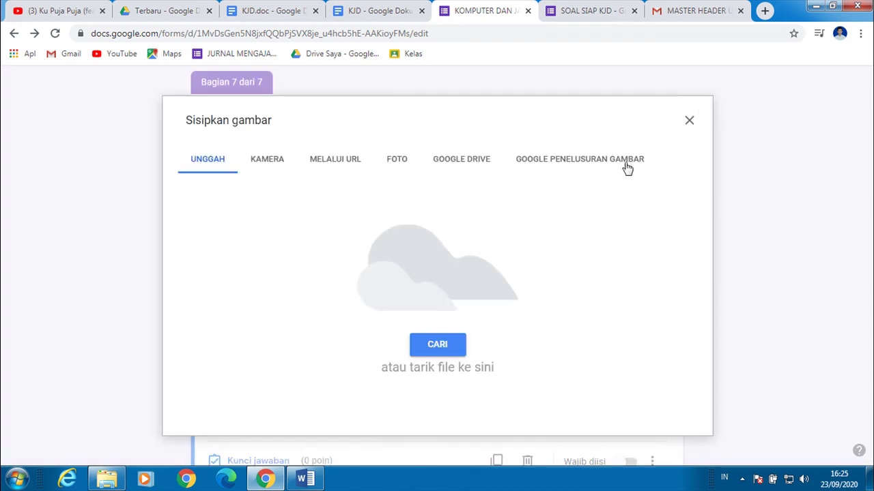
left_click(607, 165)
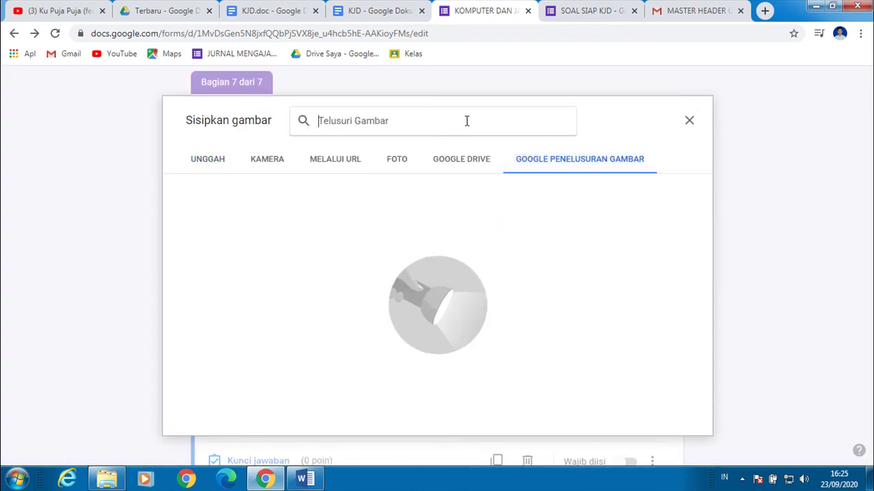
left_click(217, 158)
left_click(592, 158)
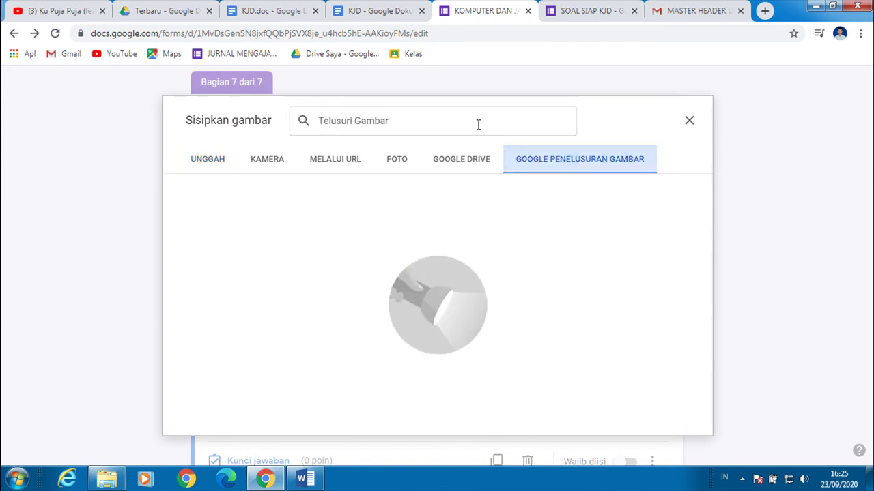
type("VGA")
key("Return")
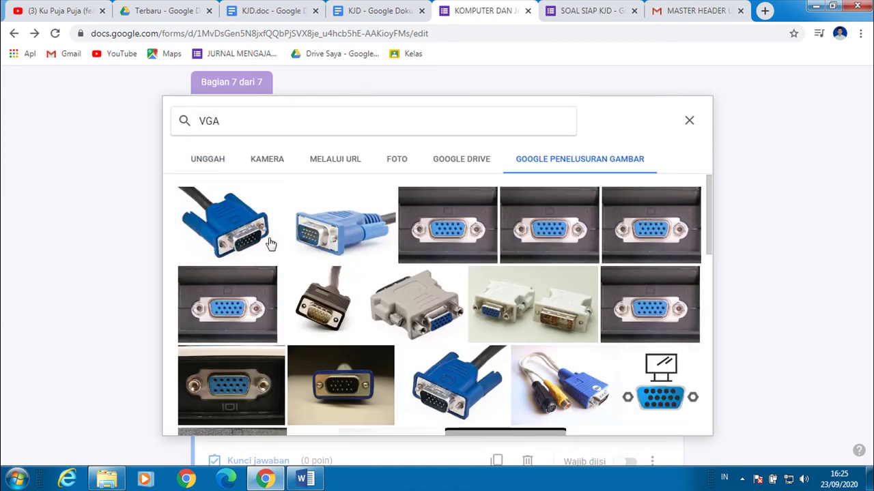
left_click(220, 217)
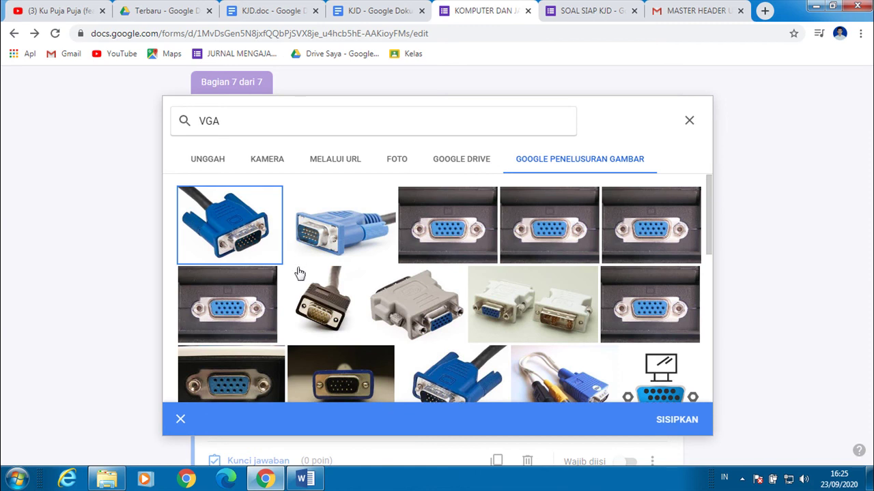
left_click(676, 421)
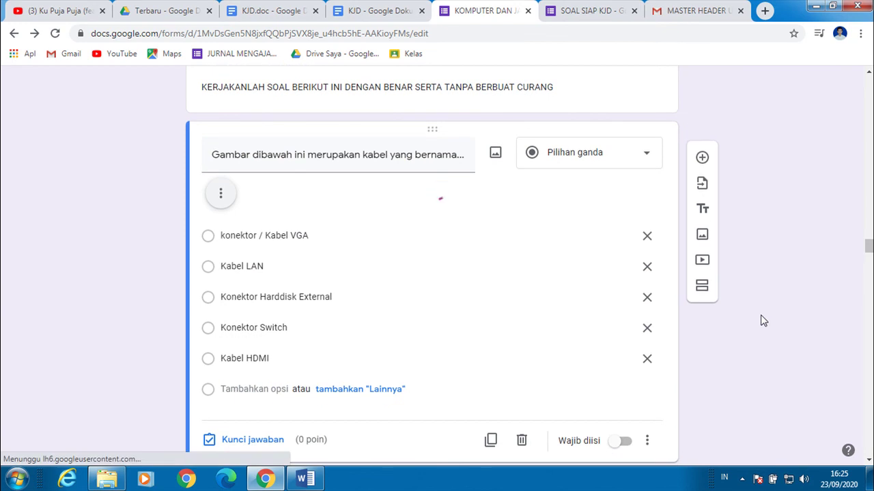
Step: Shrink the VGA connector image in the cable question to about a third of its width
scroll(760, 314, "down", 3)
left_click(342, 252)
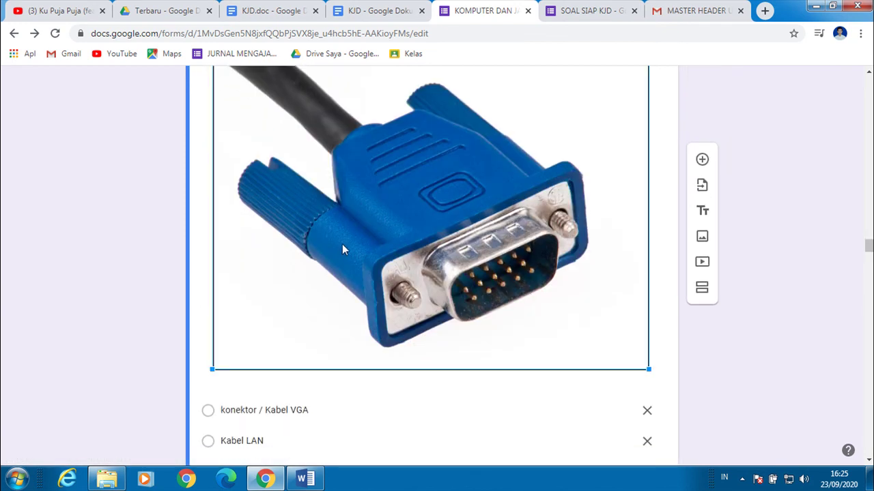
left_click(796, 327)
left_click(444, 195)
left_click_drag(647, 368, 348, 154)
left_click(799, 172)
scroll(672, 332, "up", 3)
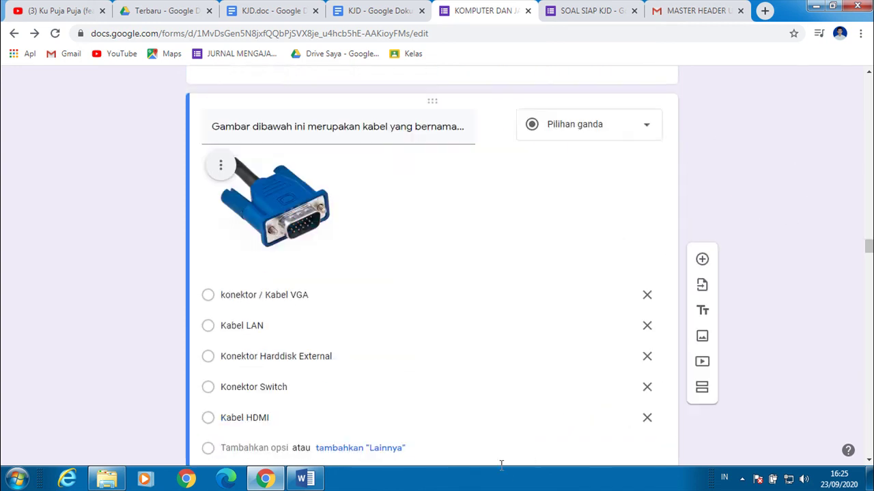
scroll(400, 309, "down", 2)
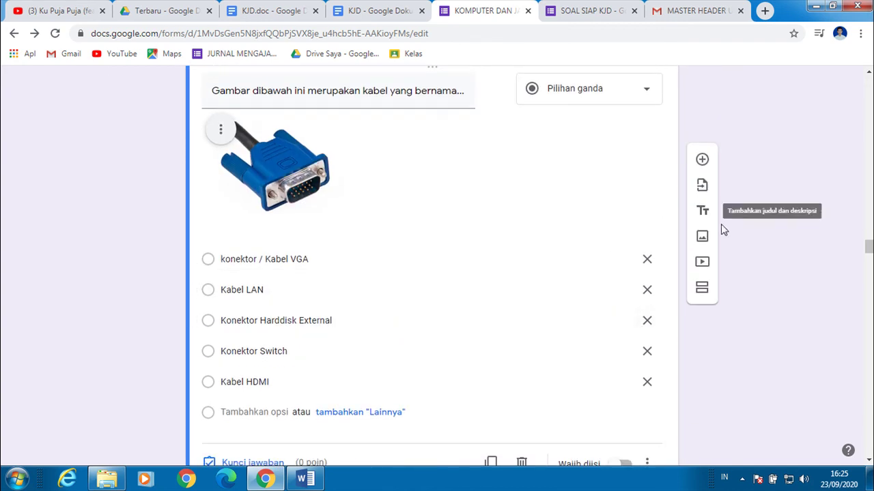
Step: Open the quiz settings of the KOMPUTER DAN JARINGAN DASAR form
left_click_drag(865, 252, 865, 83)
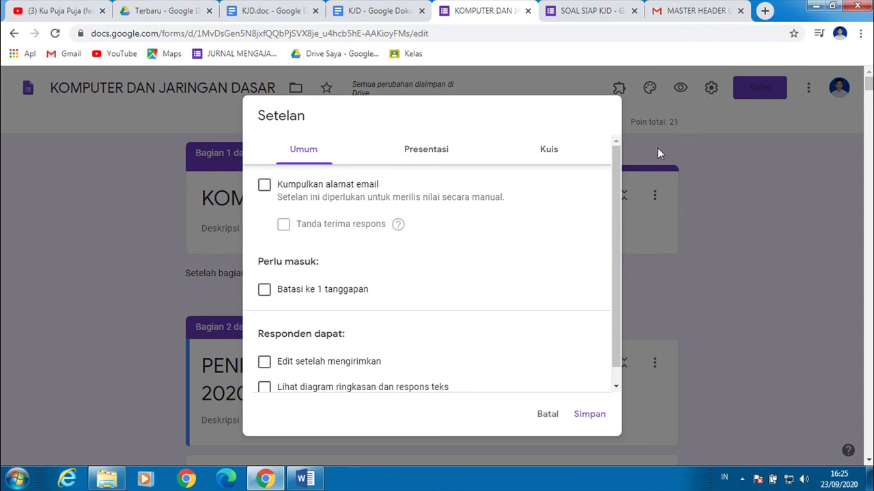
left_click(555, 151)
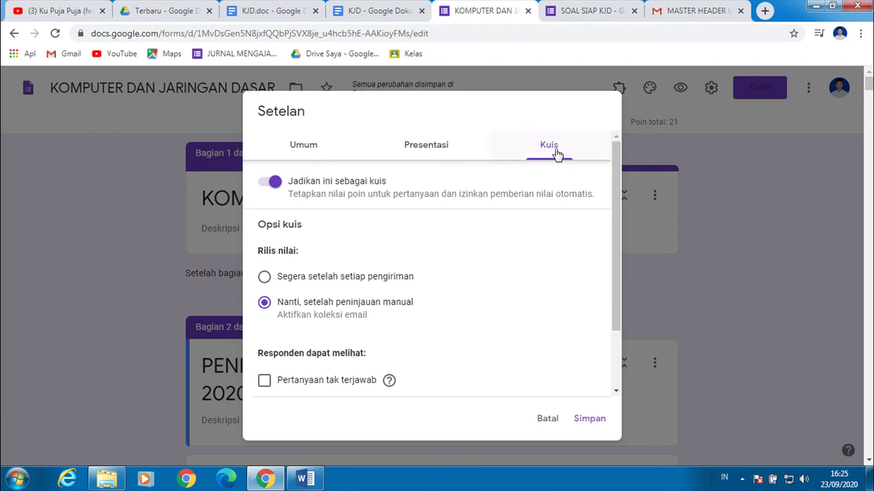
left_click(271, 184)
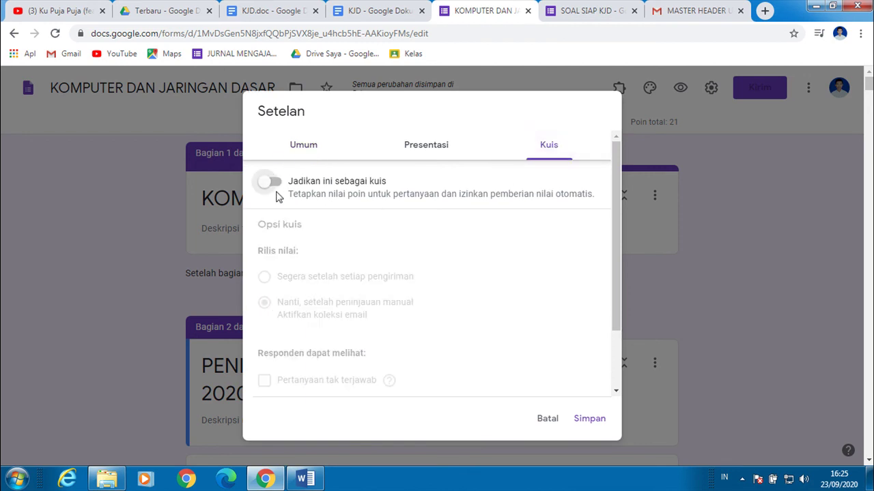
left_click(273, 183)
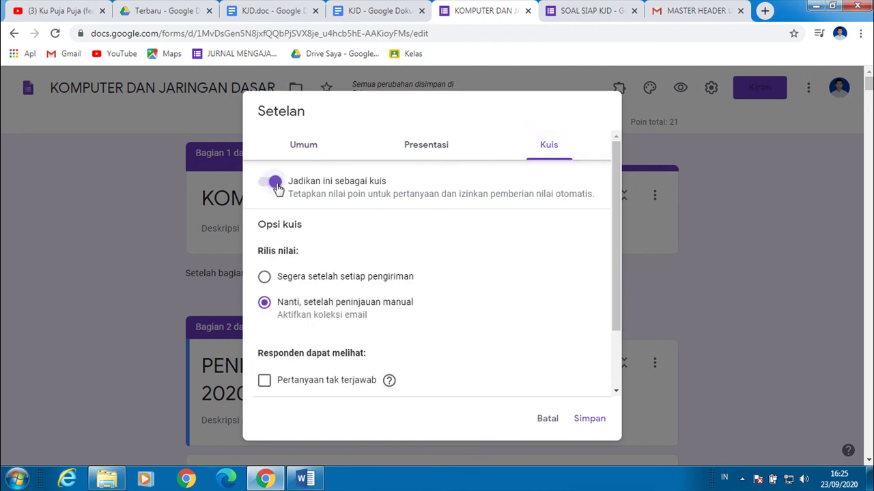
left_click(273, 183)
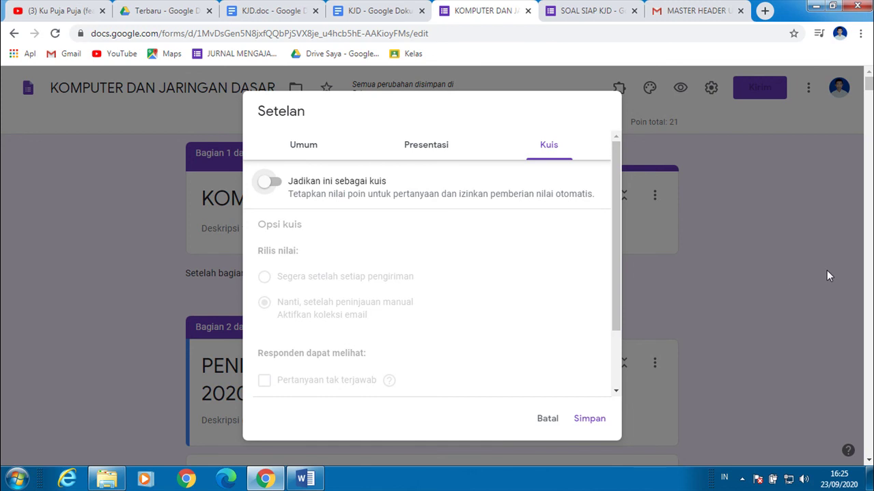
left_click(275, 186)
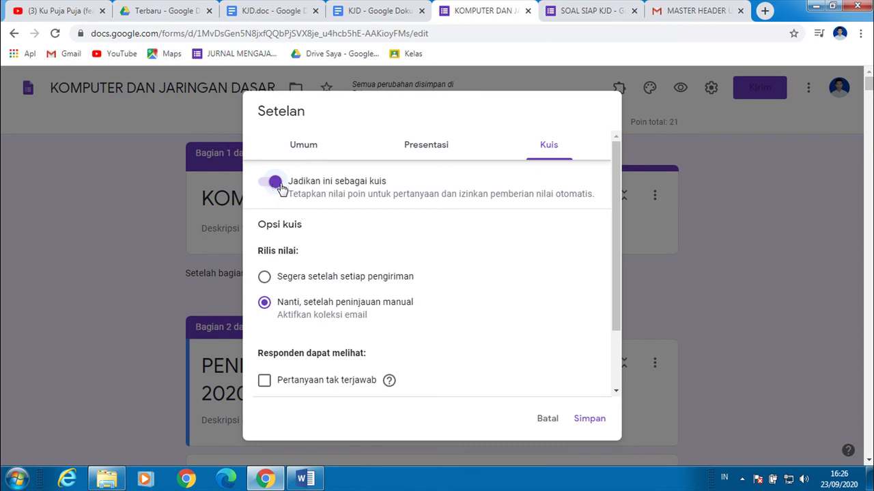
Step: Release grades immediately after each submission (Segera setelah setiap pengiriman) and let respondents see the point values (Nilai poin)
left_click(265, 278)
scroll(399, 321, "down", 2)
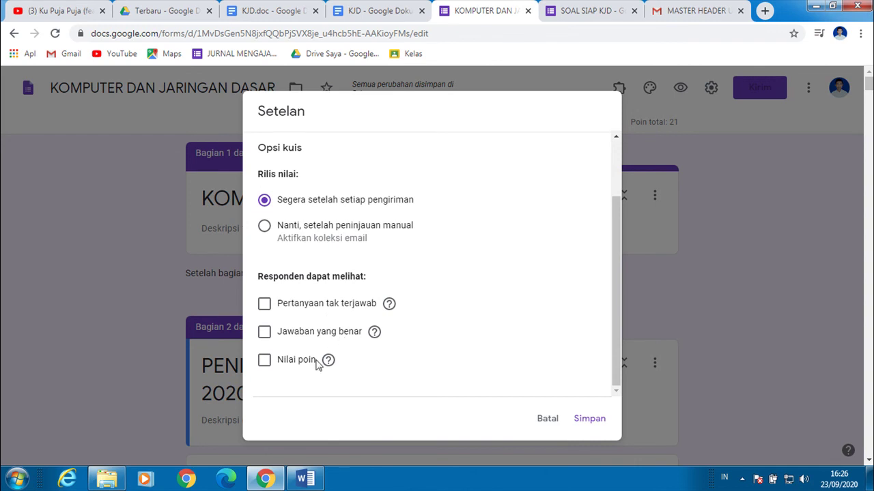
left_click(268, 363)
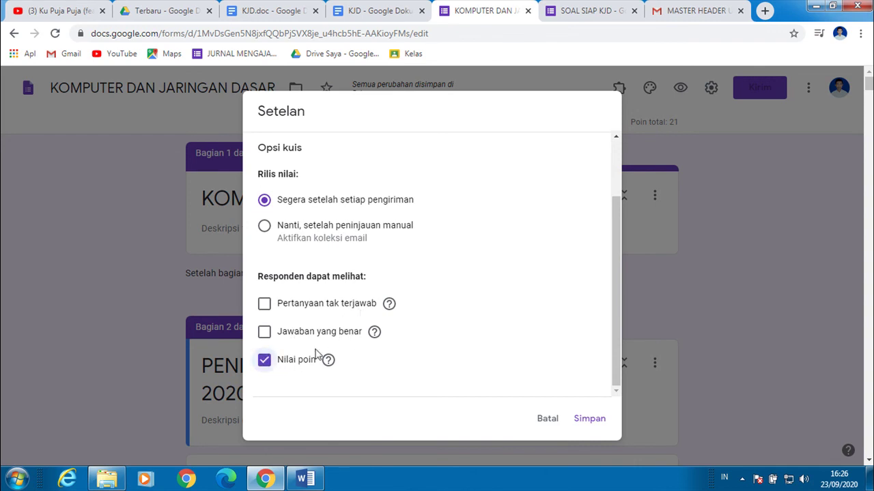
scroll(398, 270, "up", 2)
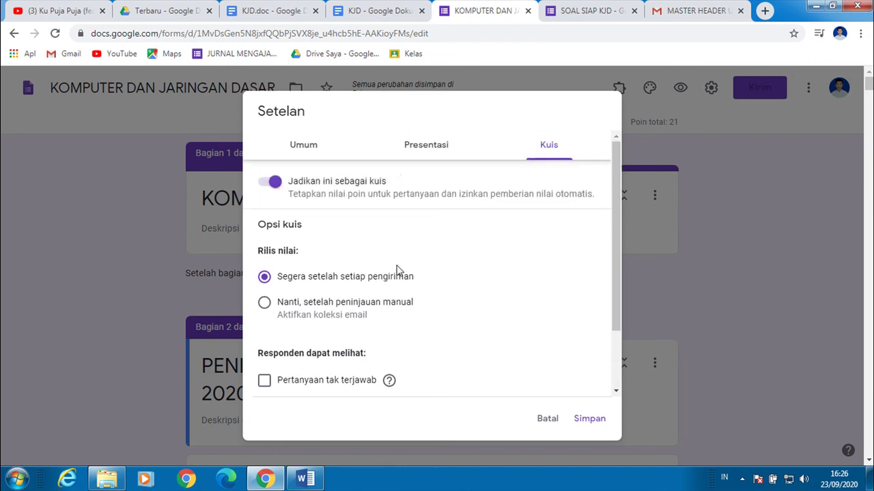
Step: Disable the link for submitting another response, limit respondents to 1 response, and save the settings
left_click(410, 151)
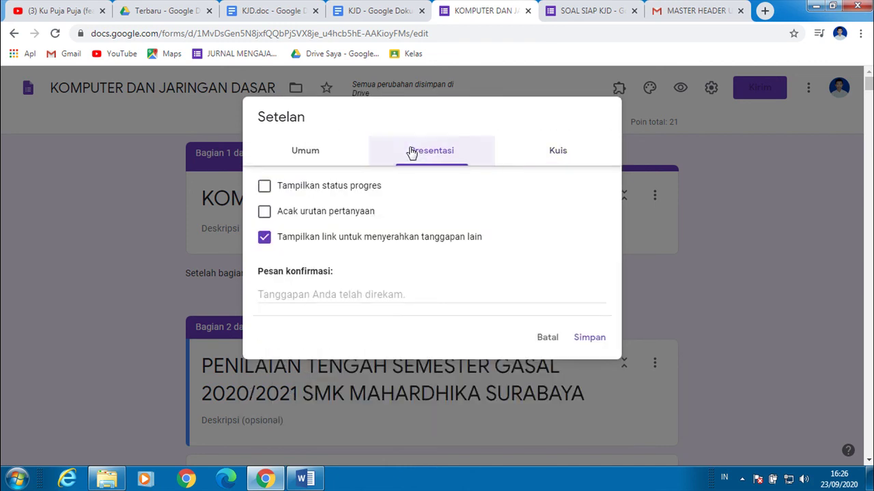
left_click(266, 240)
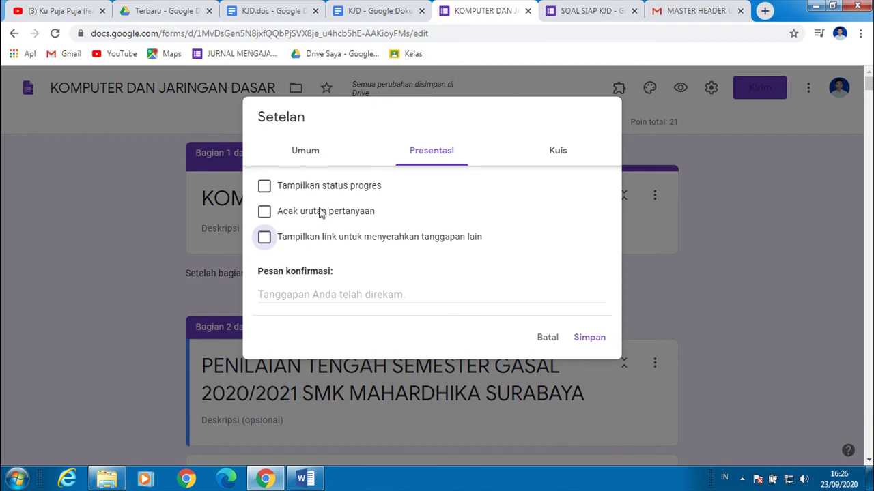
left_click(323, 166)
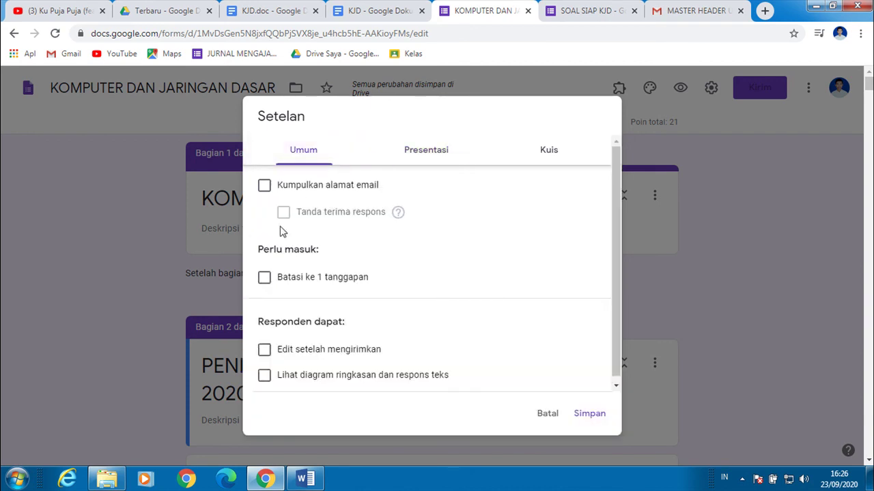
left_click(265, 281)
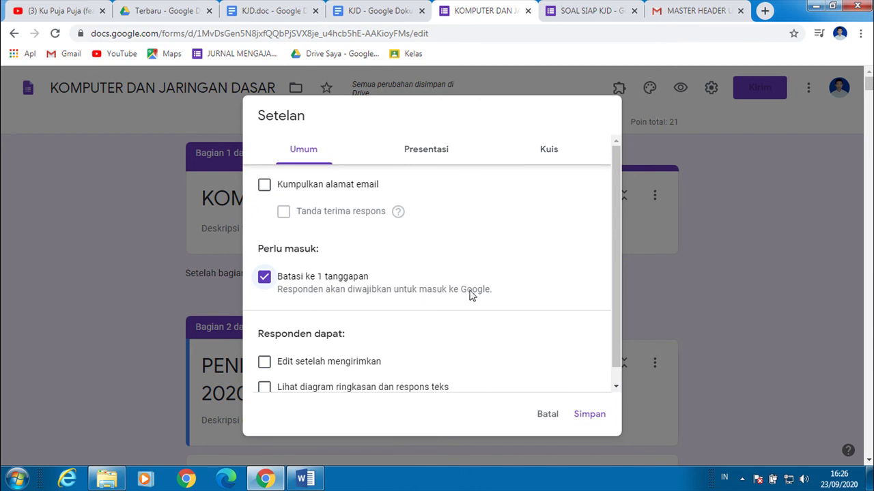
left_click(591, 416)
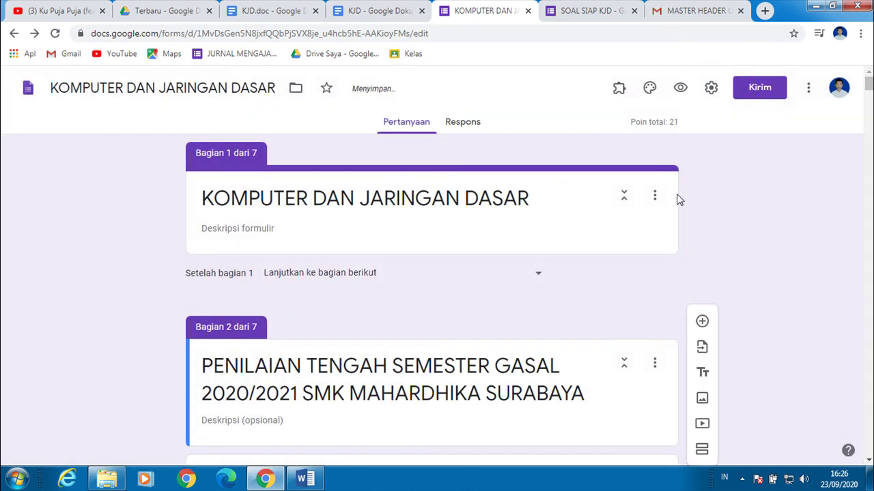
Step: Review the VGA cable question and its answer options in the SOAL UJIAN section
scroll(673, 249, "down", 5)
scroll(789, 195, "up", 4)
left_click_drag(869, 89, 870, 249)
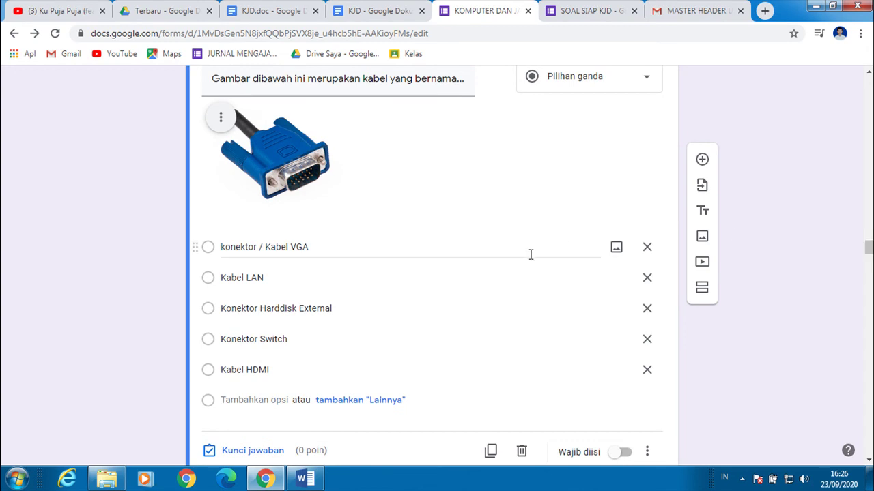
scroll(532, 260, "up", 2)
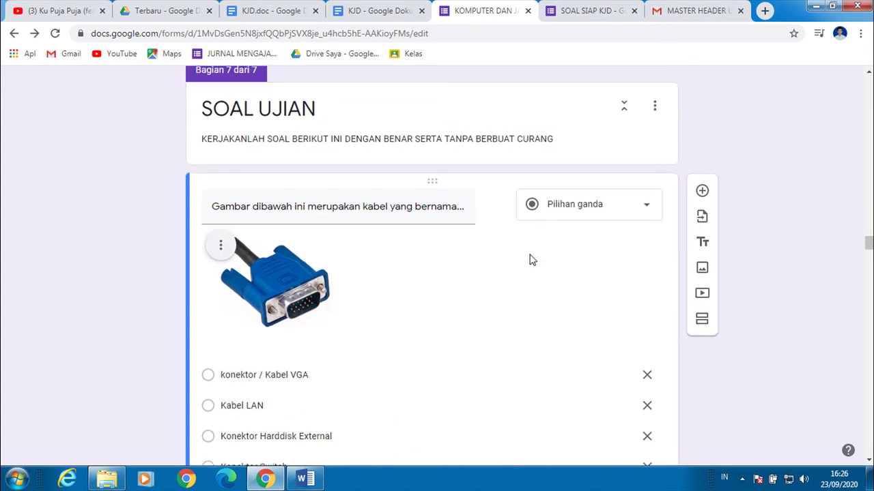
scroll(539, 265, "down", 2)
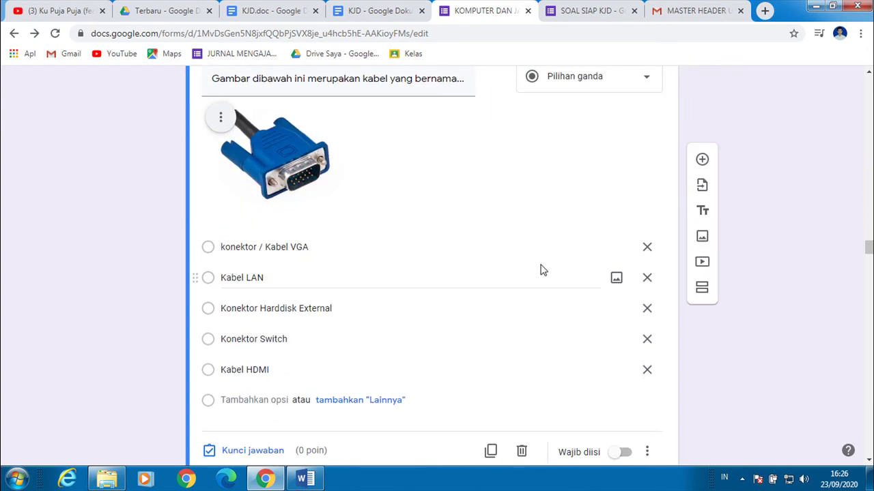
scroll(540, 270, "down", 1)
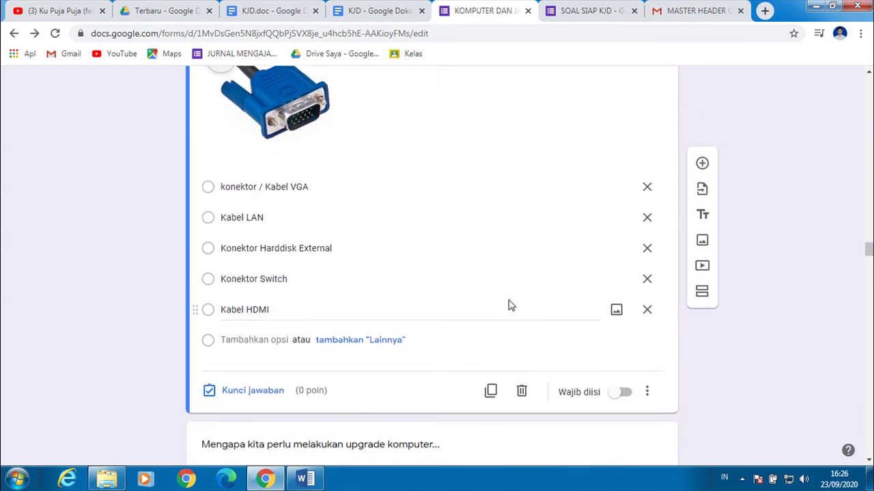
scroll(510, 299, "up", 1)
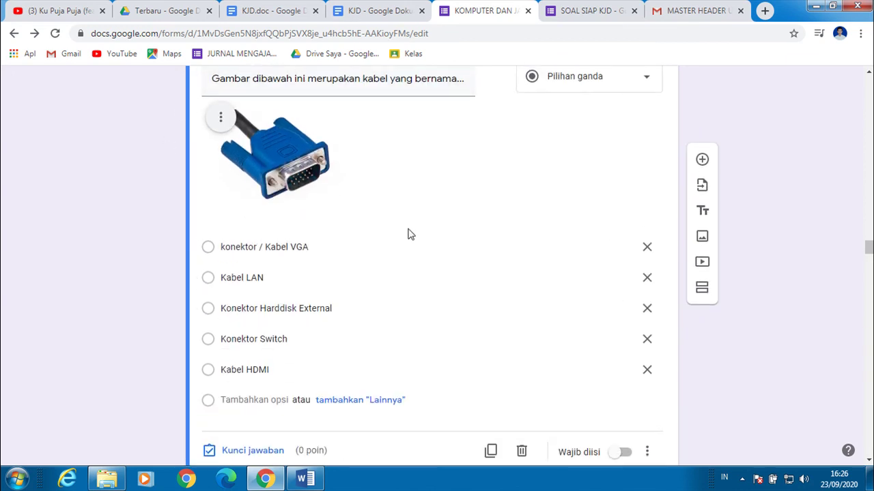
scroll(410, 232, "down", 1)
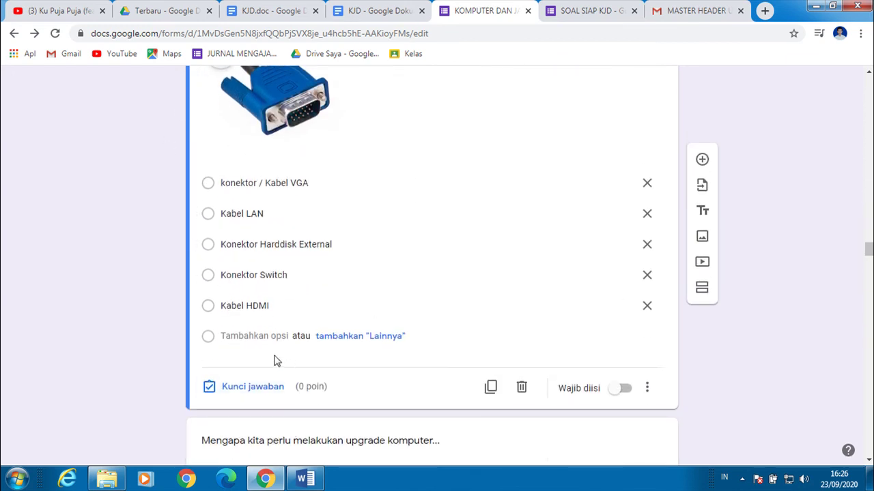
Step: Look up the bolded correct answer to the cable question in the KJD document in Word, and return to the form in Chrome
left_click(304, 479)
scroll(324, 306, "up", 2)
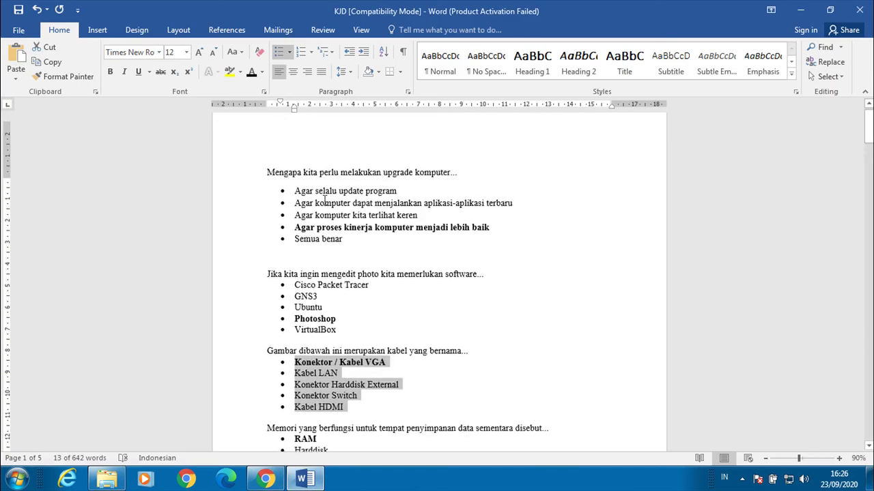
scroll(330, 361, "down", 1)
left_click(374, 349)
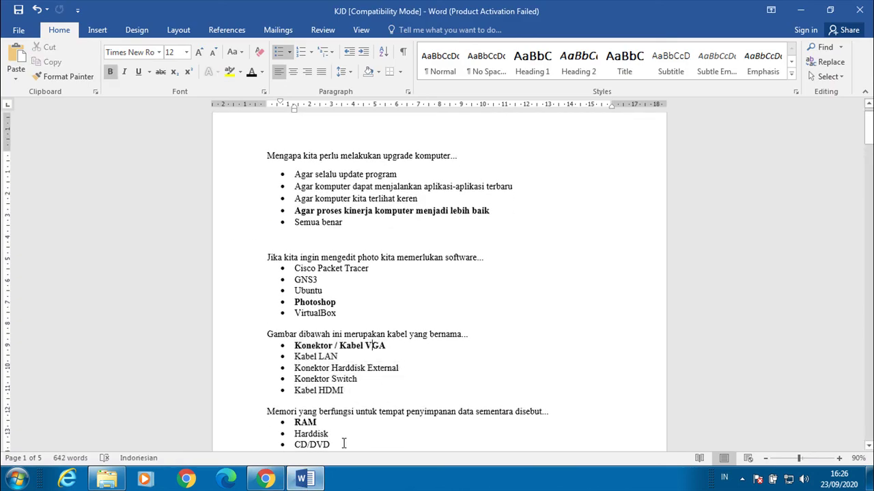
left_click_drag(388, 346, 295, 346)
left_click(267, 479)
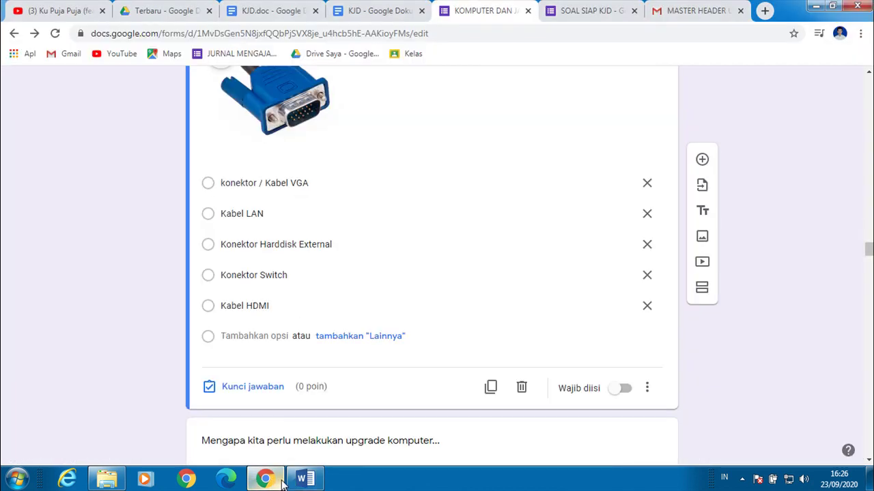
Step: Open the answer key of the cable question and set its value to 3 points
scroll(280, 384, "up", 1)
scroll(285, 384, "down", 1)
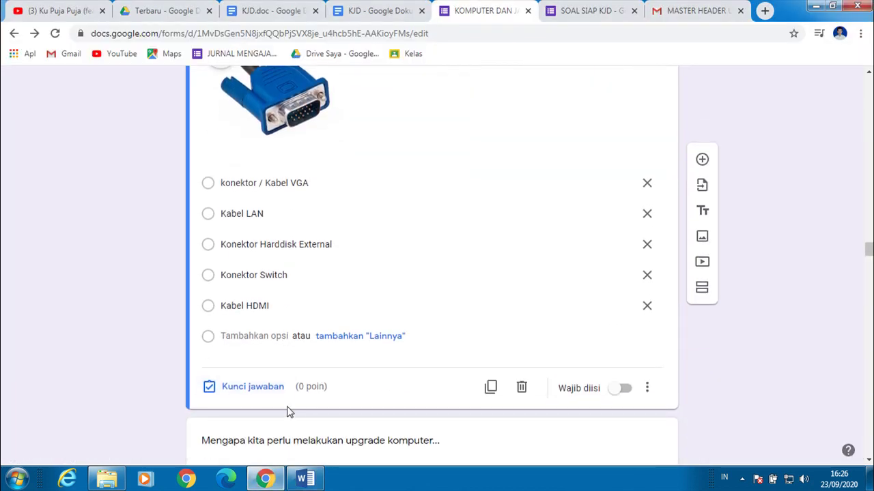
left_click(267, 393)
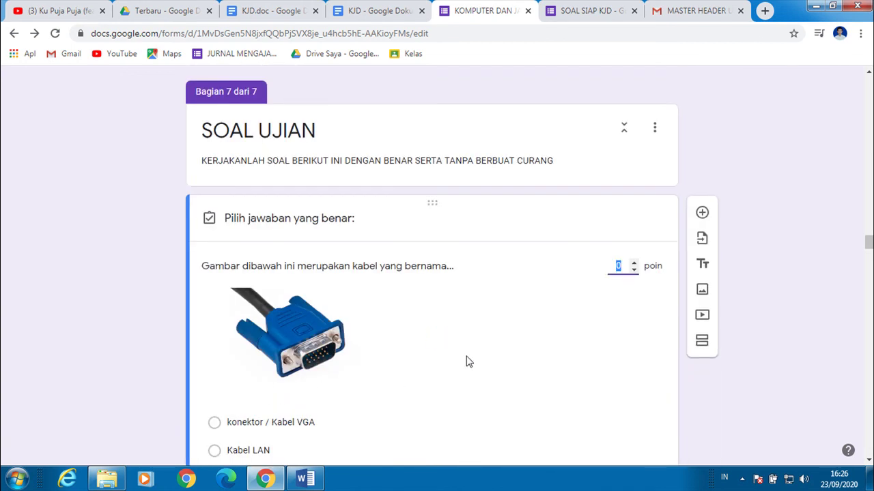
scroll(487, 357, "down", 3)
scroll(490, 357, "up", 2)
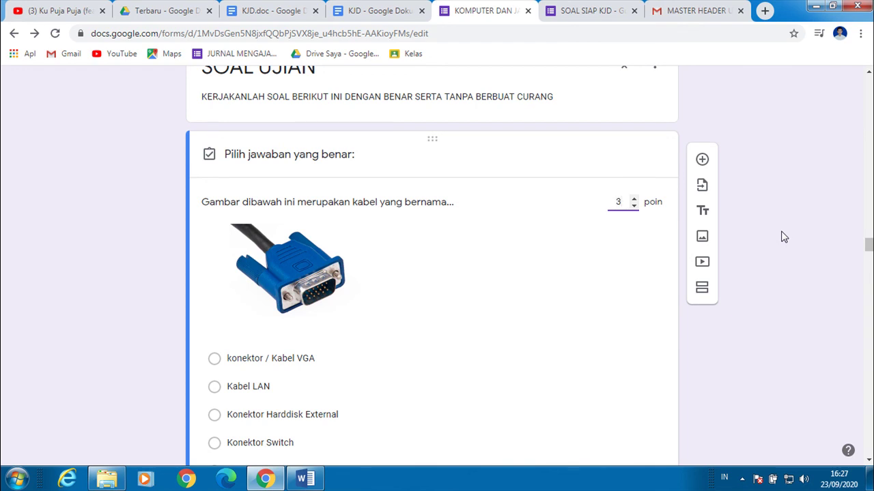
Step: Mark konektor / Kabel VGA as the correct answer to the cable question and close the answer key
scroll(783, 236, "down", 1)
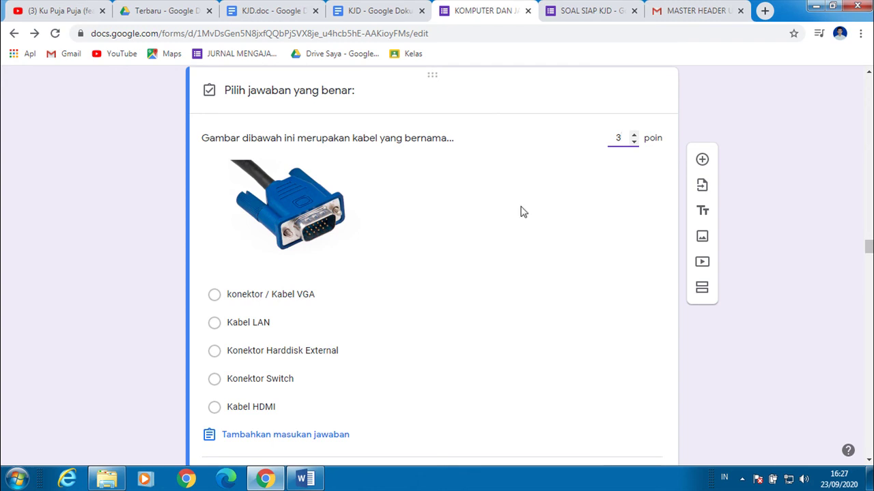
scroll(523, 211, "down", 1)
scroll(253, 262, "up", 1)
scroll(265, 355, "down", 1)
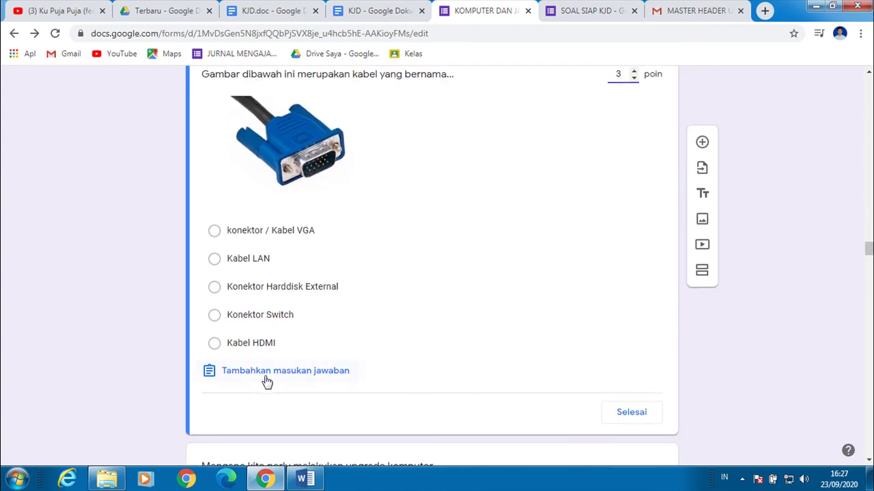
left_click(214, 231)
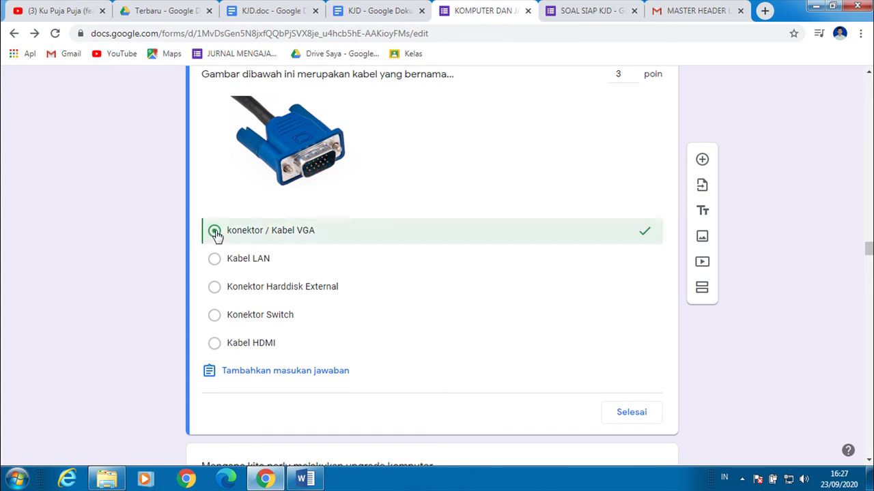
left_click(630, 413)
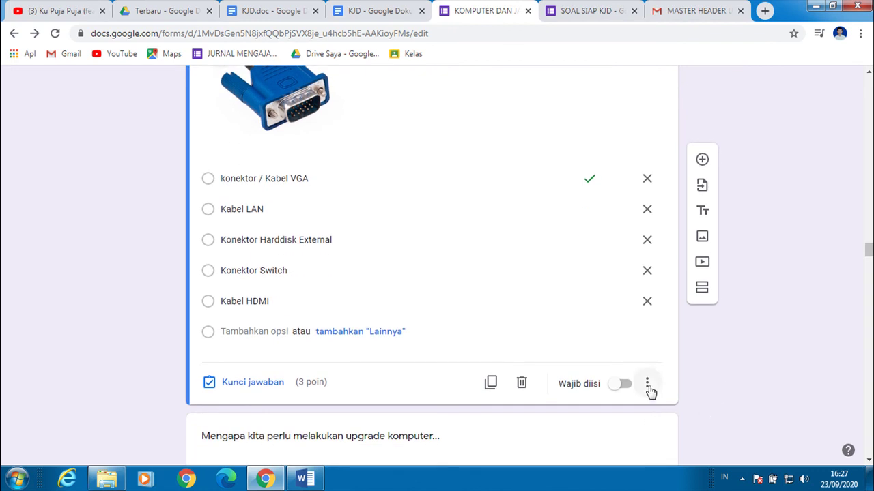
Step: Enable shuffled option order (Acak urutan opsi) for the cable question and check that setting
left_click(647, 385)
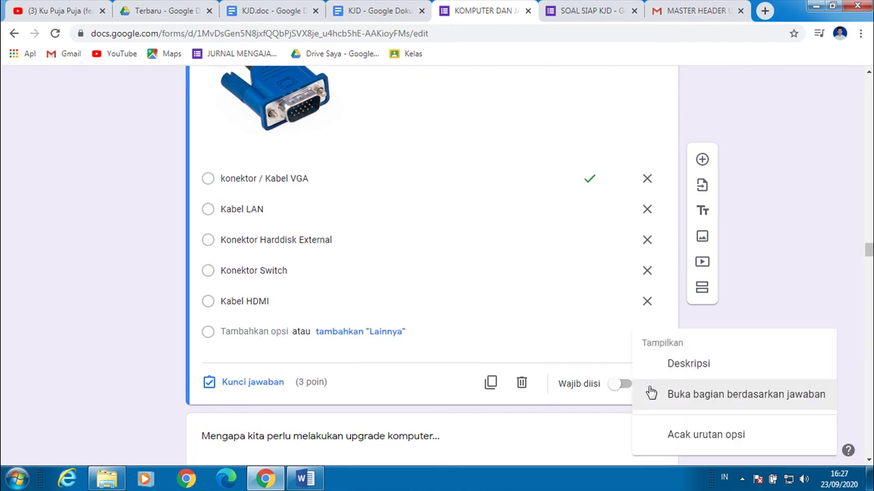
left_click(698, 440)
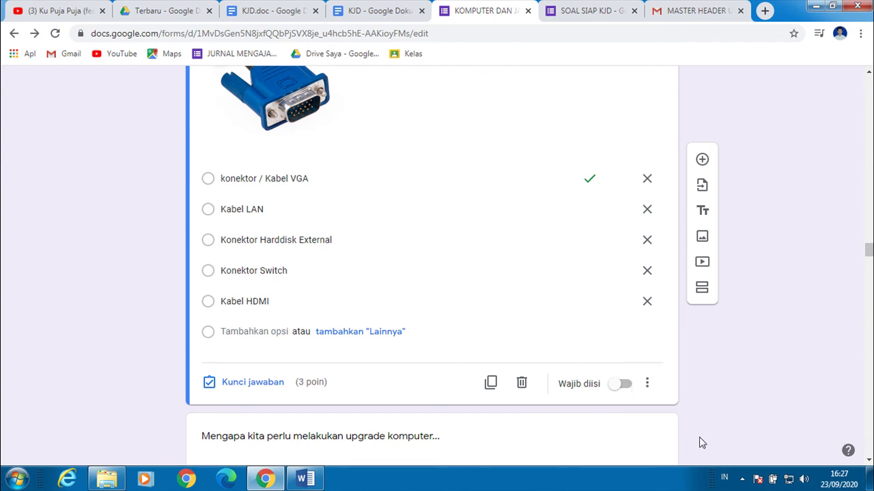
left_click(645, 393)
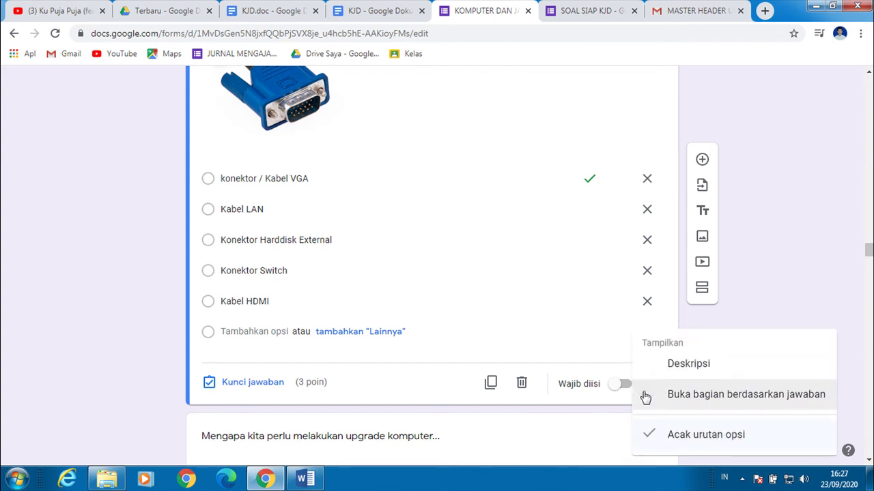
left_click(762, 259)
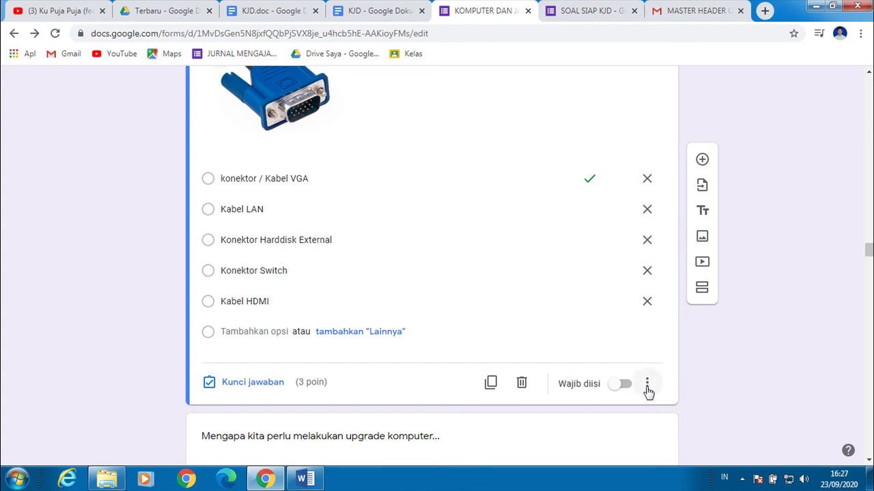
left_click(649, 388)
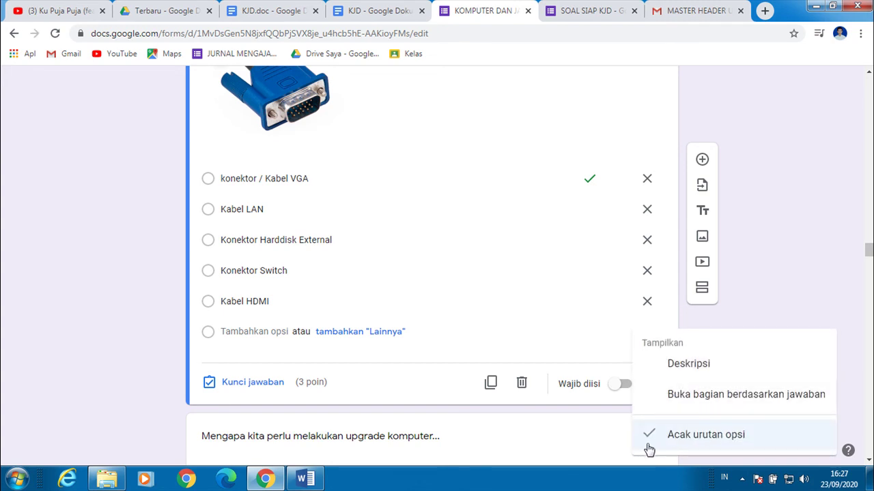
Step: Open the question "Mengapa kita perlu melakukan upgrade komputer..." for editing and start on its empty first answer option
left_click(751, 243)
scroll(433, 299, "down", 4)
scroll(433, 298, "down", 2)
scroll(422, 255, "up", 5)
scroll(450, 287, "down", 2)
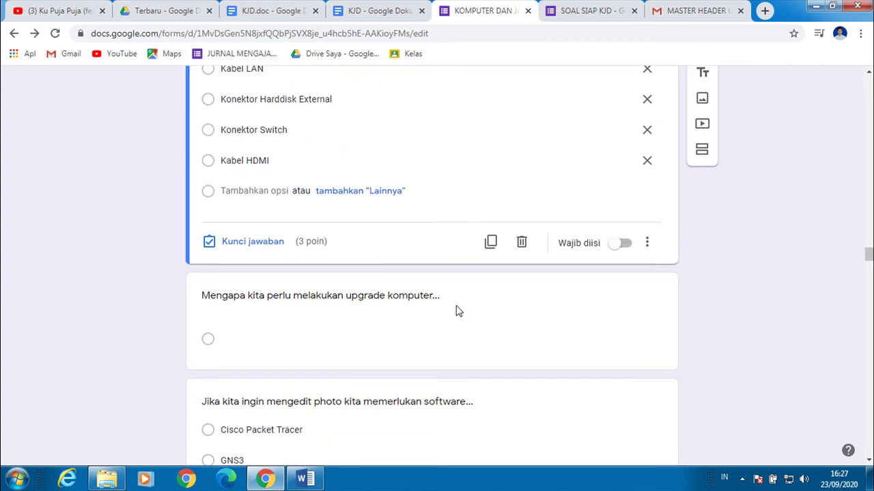
scroll(457, 310, "down", 1)
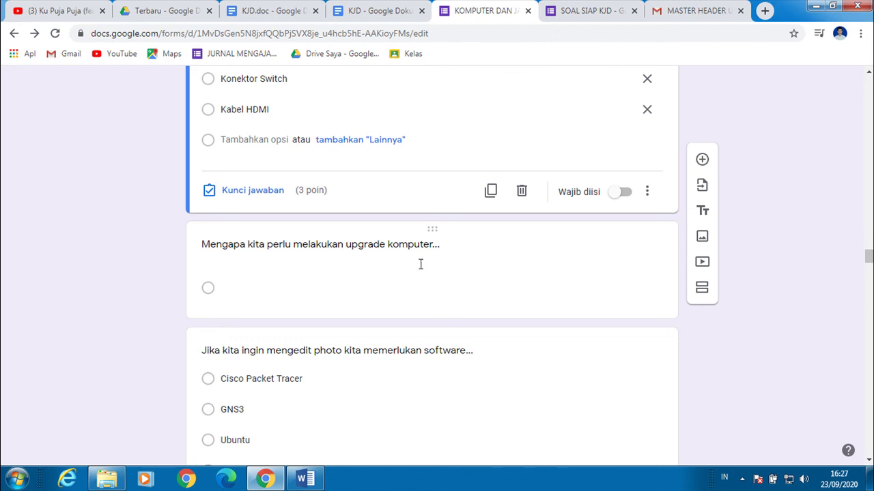
left_click(369, 247)
left_click(292, 219)
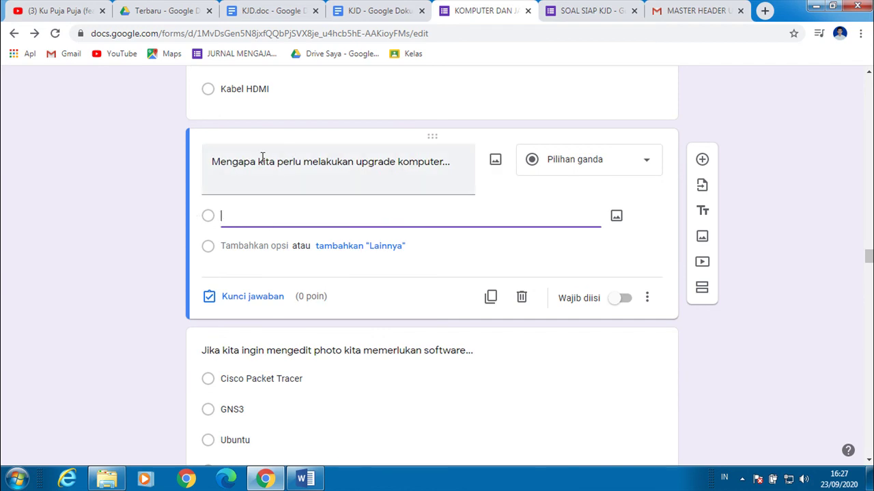
Step: Switch to the KJD document in Word and copy the five answer options of the computer upgrade question
left_click(314, 481)
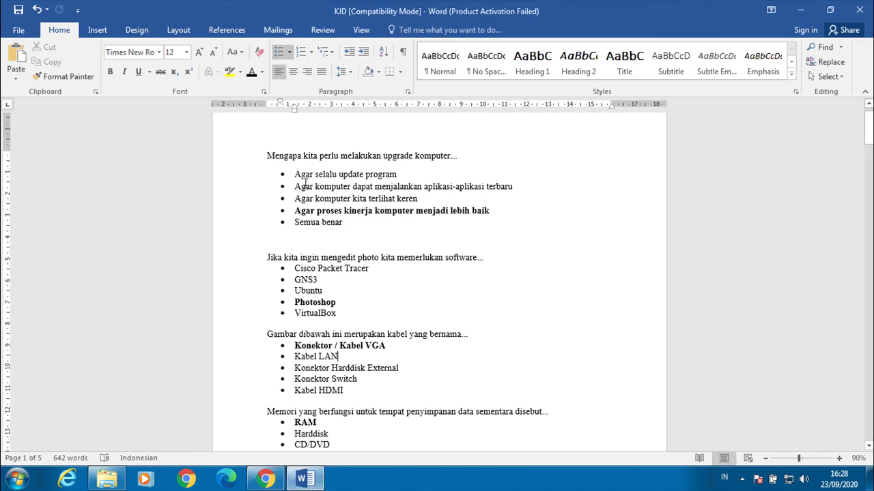
left_click_drag(347, 226, 292, 173)
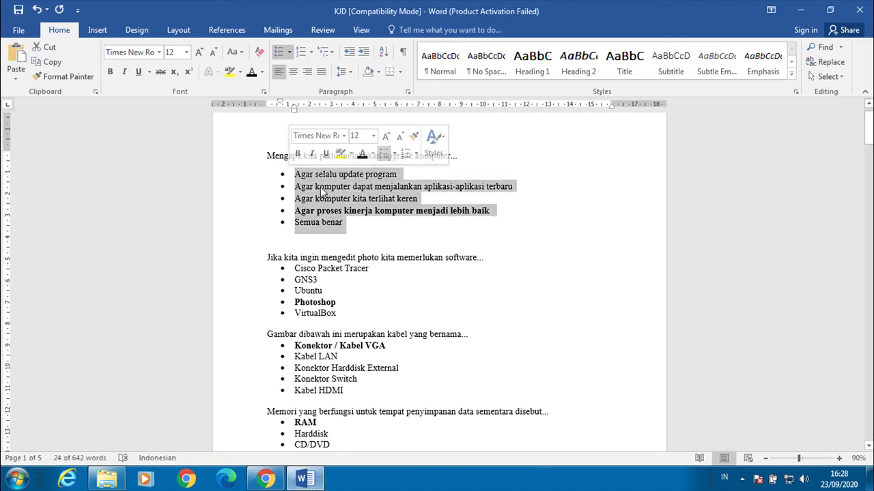
right_click(320, 187)
left_click(356, 211)
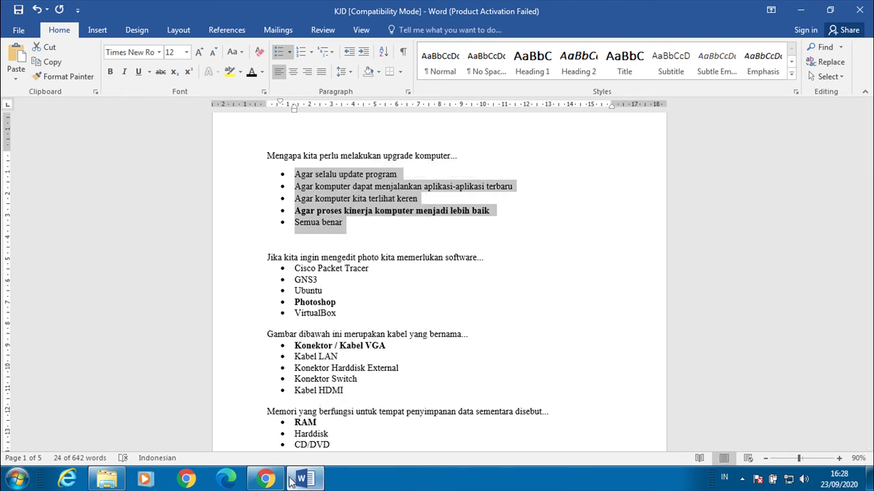
Step: Return to the form in Chrome and paste the copied list as the upgrade question's answer options, replacing the placeholder option
left_click(266, 479)
left_click(222, 217)
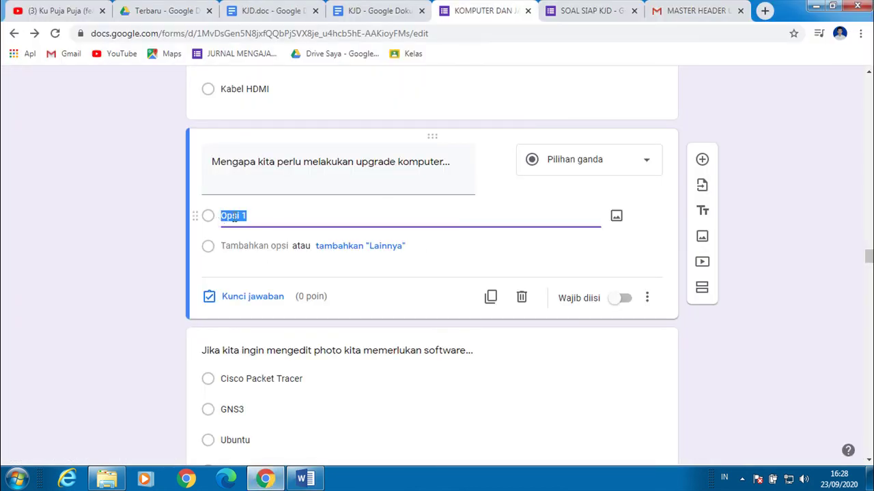
key("BackSpace")
right_click(234, 217)
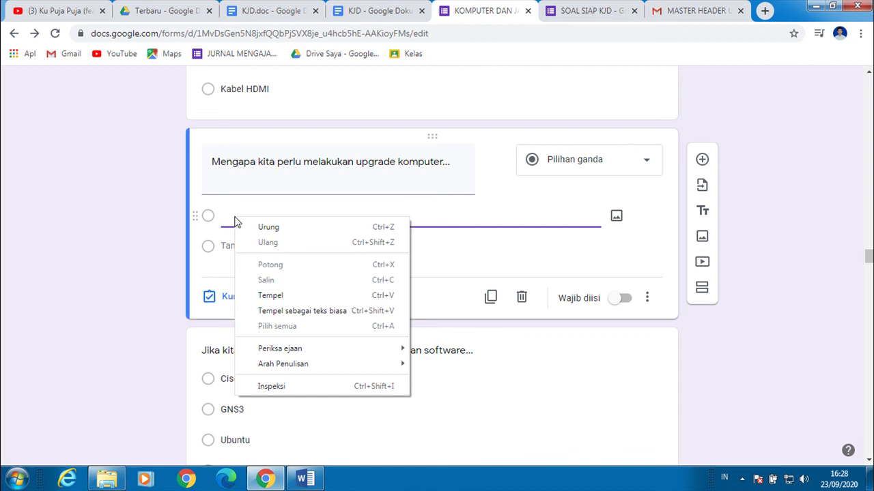
left_click(272, 295)
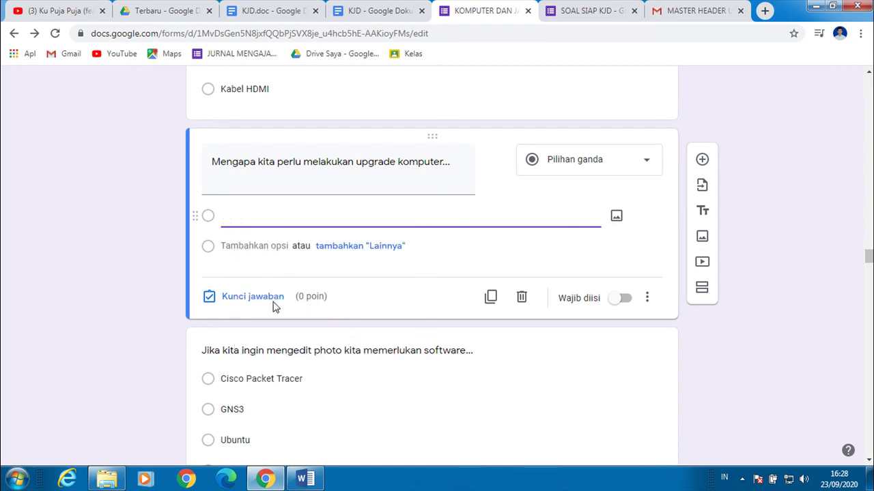
left_click(245, 215)
left_click(790, 288)
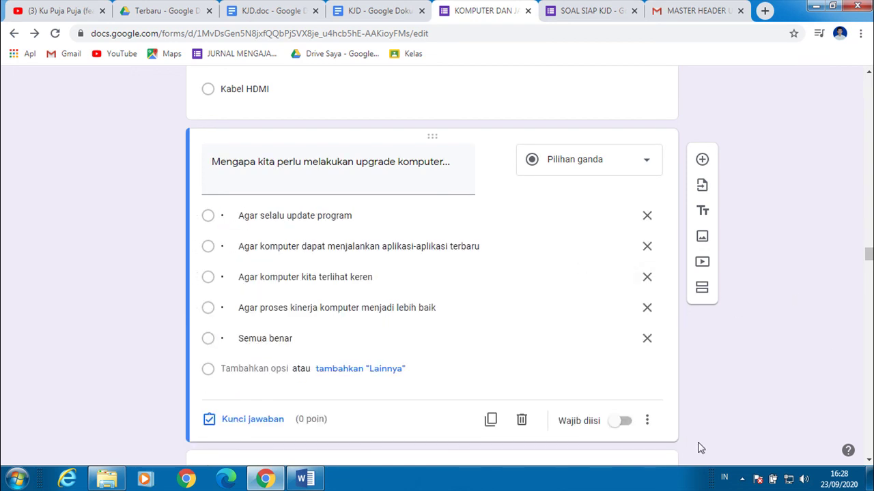
Step: In the upgrade question's answer key, set 3 points and mark "Agar proses kinerja komputer menjadi lebih baik" as the correct answer
left_click(254, 418)
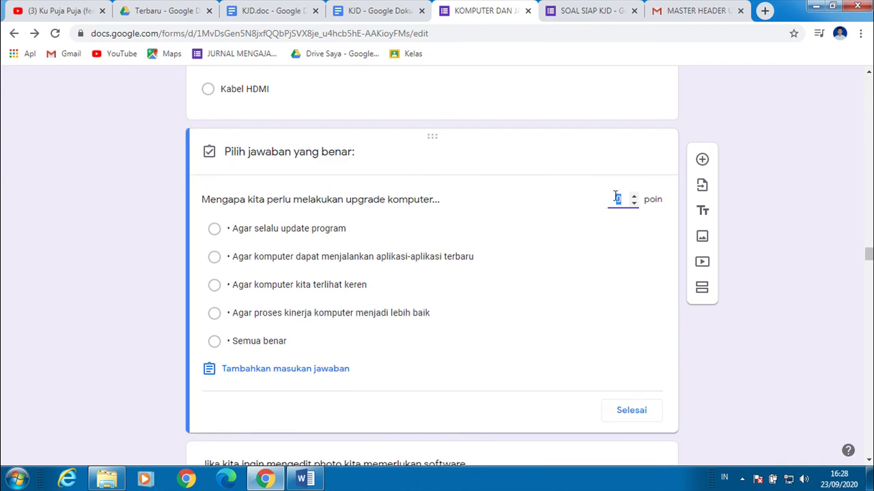
type("3")
left_click(246, 316)
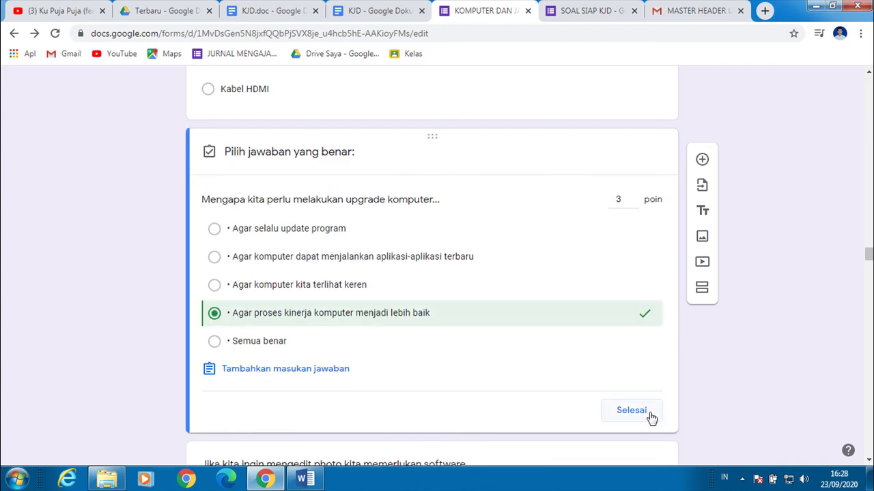
left_click(652, 418)
Step: Enable shuffled option order (Acak urutan opsi) for the computer upgrade question
left_click(647, 407)
left_click(710, 435)
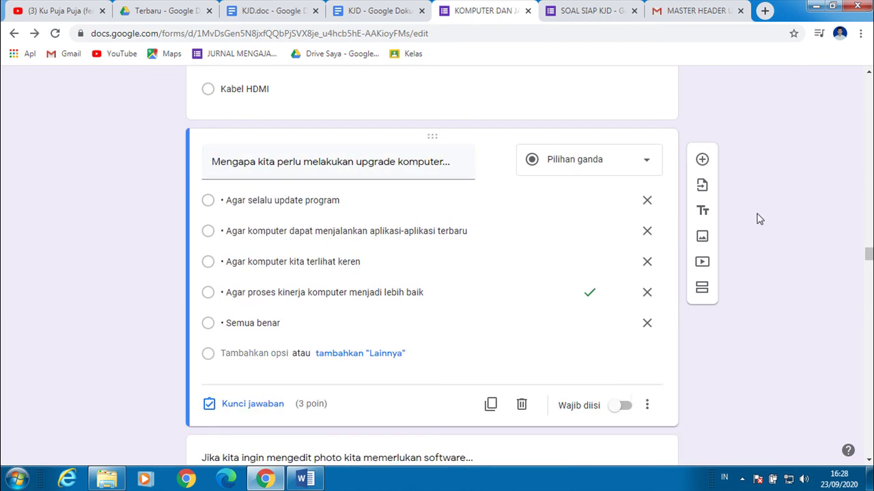
Step: Open the form's send options, choose sharing by link, shorten the URL and copy it to the clipboard
left_click_drag(867, 259, 866, 70)
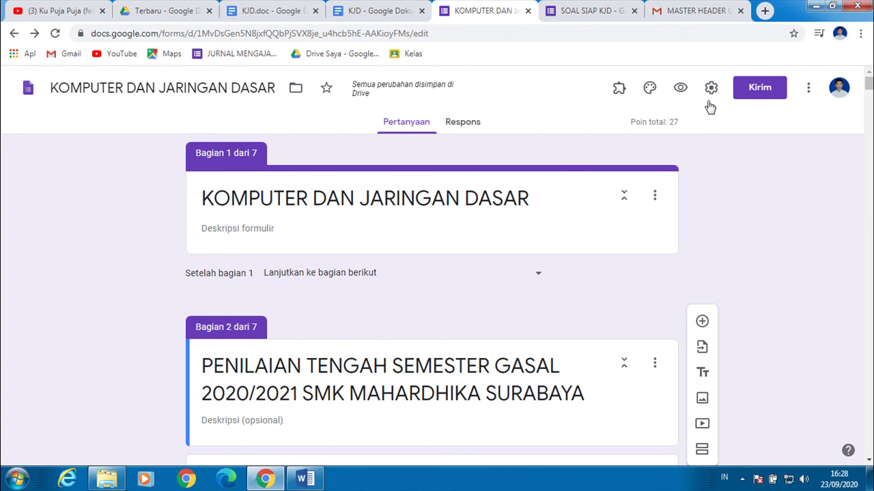
left_click(762, 92)
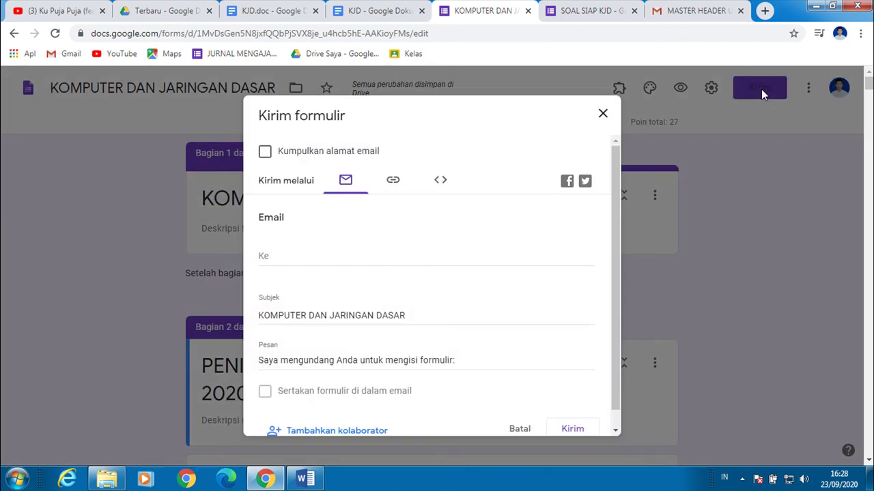
left_click(394, 183)
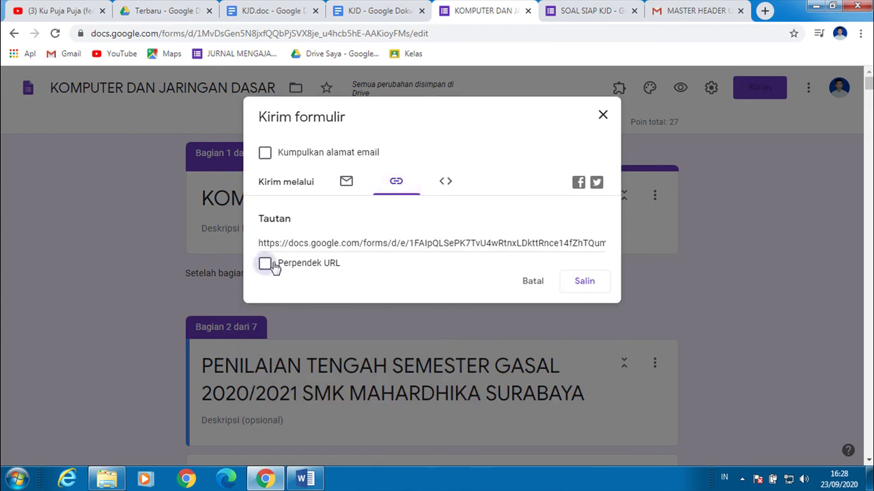
left_click(265, 263)
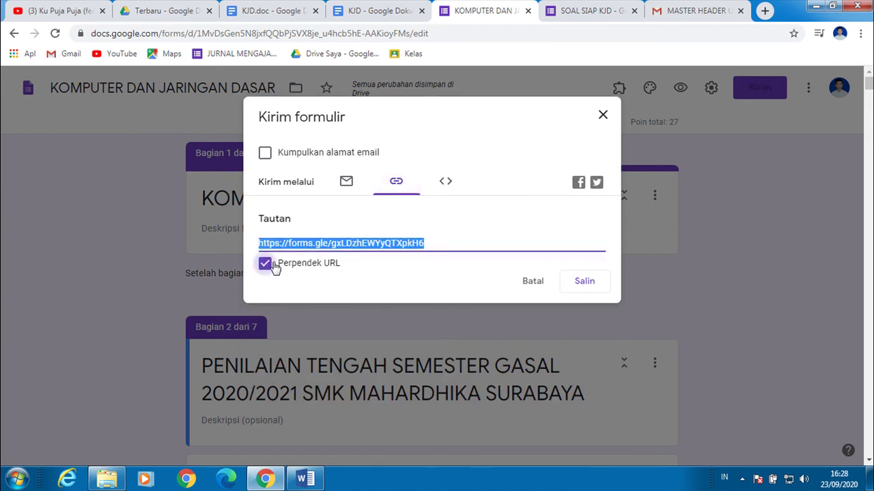
left_click(582, 291)
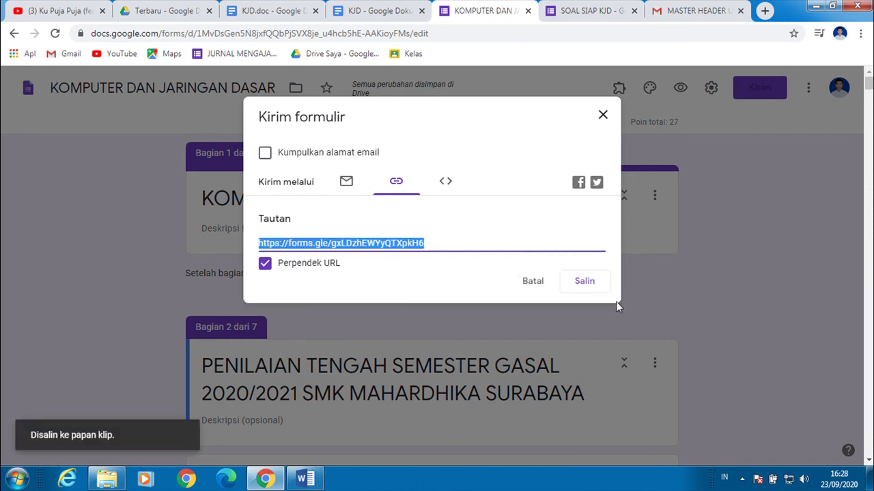